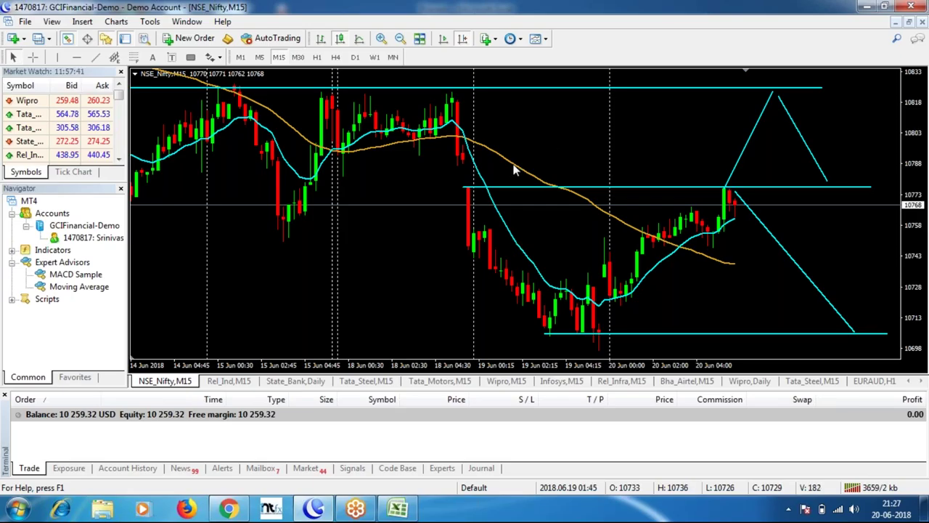
Switch to the Praveen workbook in Excel and enter the heading "Conditions:" in cell A1
{"action": "mouse_move", "coordinate": [513, 169]}
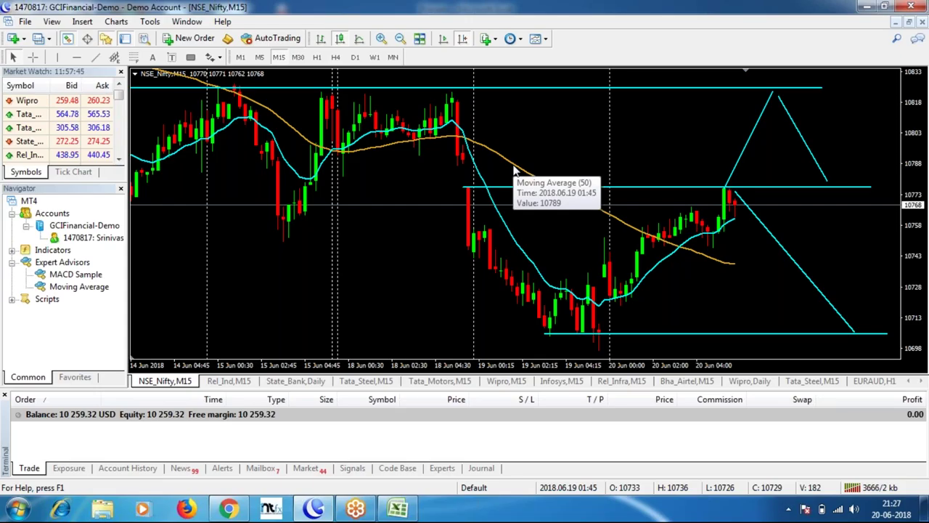
{"action": "mouse_move", "coordinate": [508, 231]}
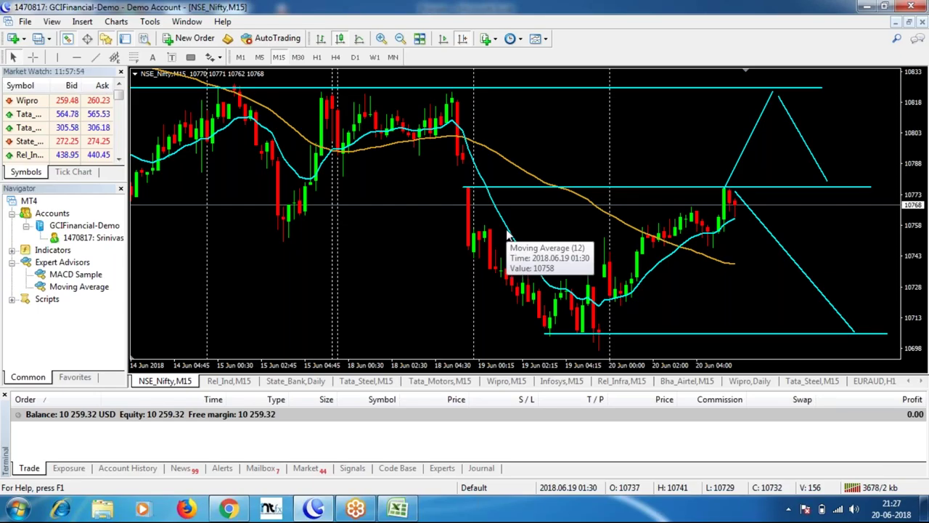
{"action": "left_click", "coordinate": [397, 508]}
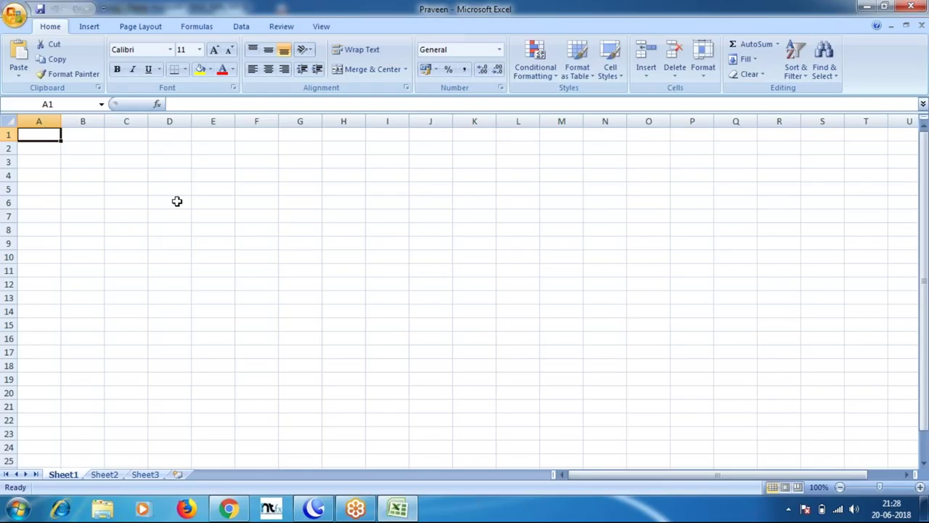
{"action": "type", "text": "Co"}
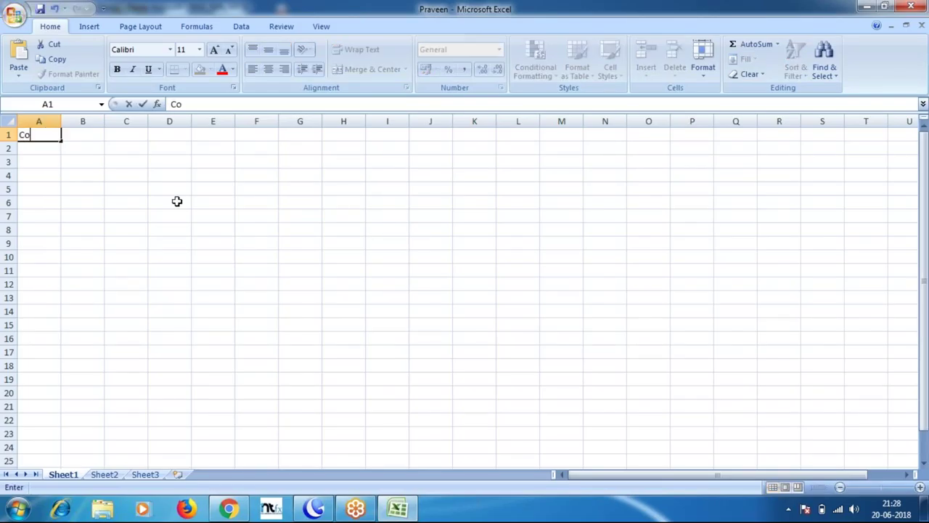
{"action": "type", "text": "ndition"}
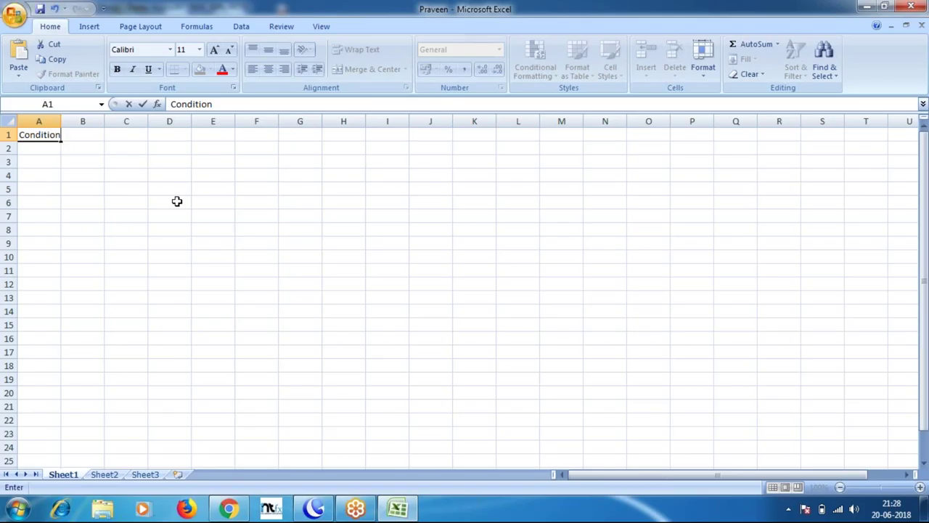
{"action": "type", "text": "s:"}
{"action": "key", "text": "Return"}
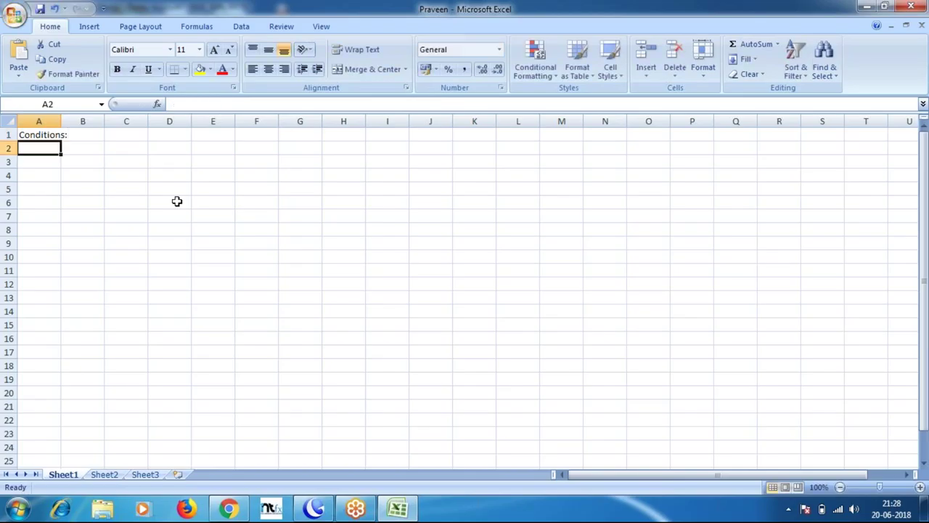
Start the first condition in A2 with "1 Price shou" and change the heading in A1 to "Conditions to Buy"
{"action": "type", "text": "1"}
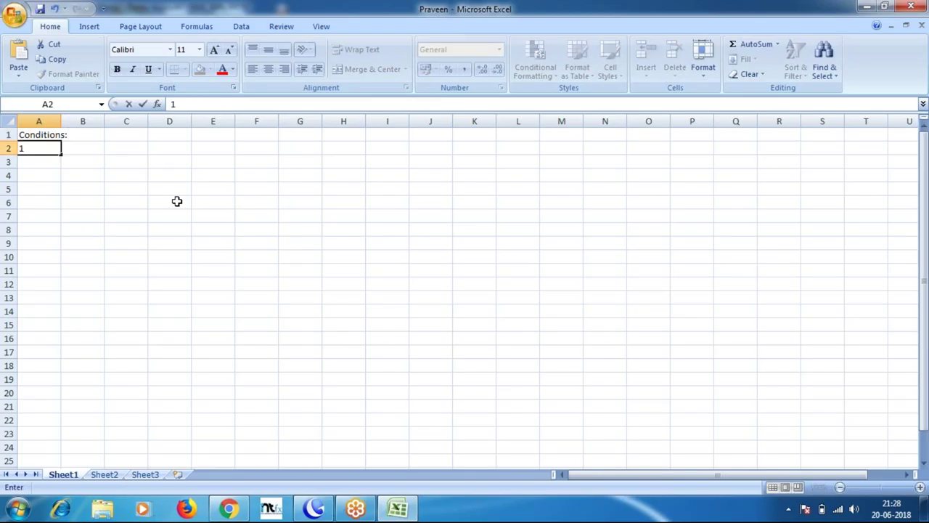
{"action": "type", "text": " Price shou"}
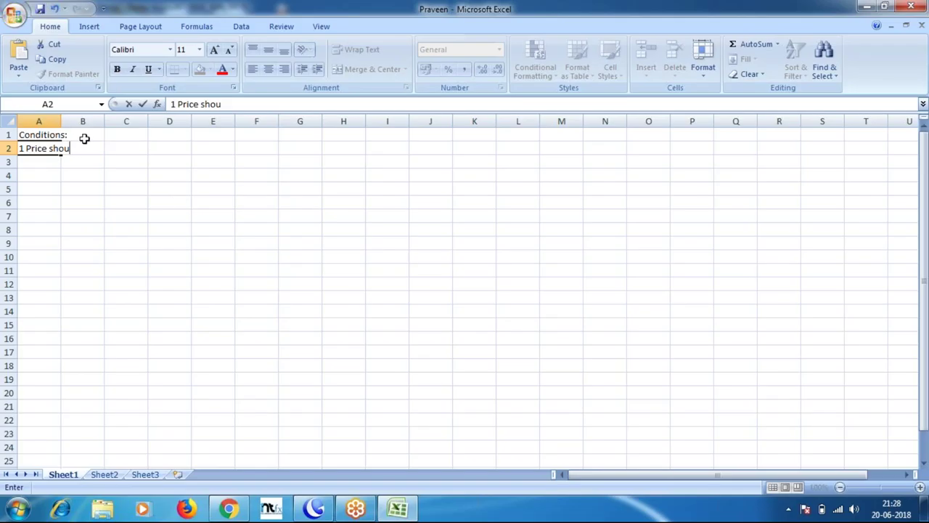
{"action": "left_click", "coordinate": [48, 134]}
{"action": "double_click", "coordinate": [48, 135]}
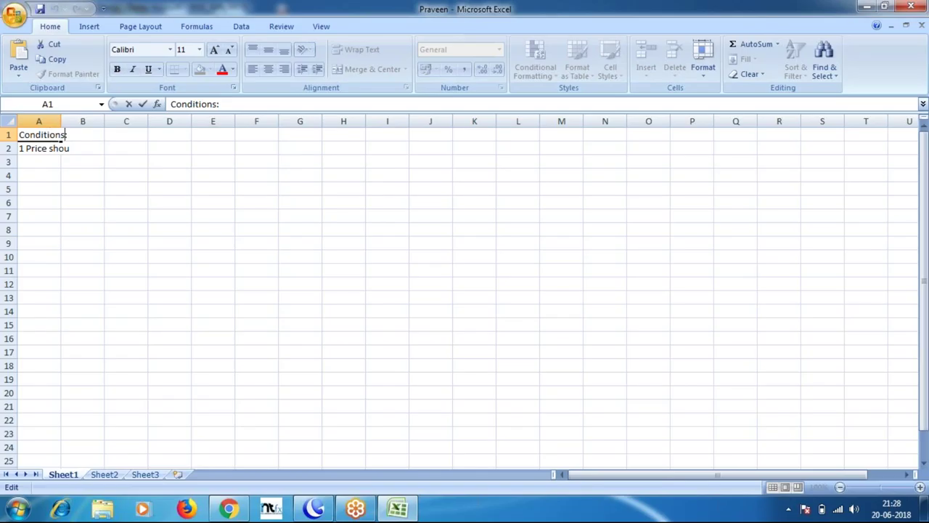
{"action": "key", "text": "BackSpace"}
{"action": "type", "text": "to Buy"}
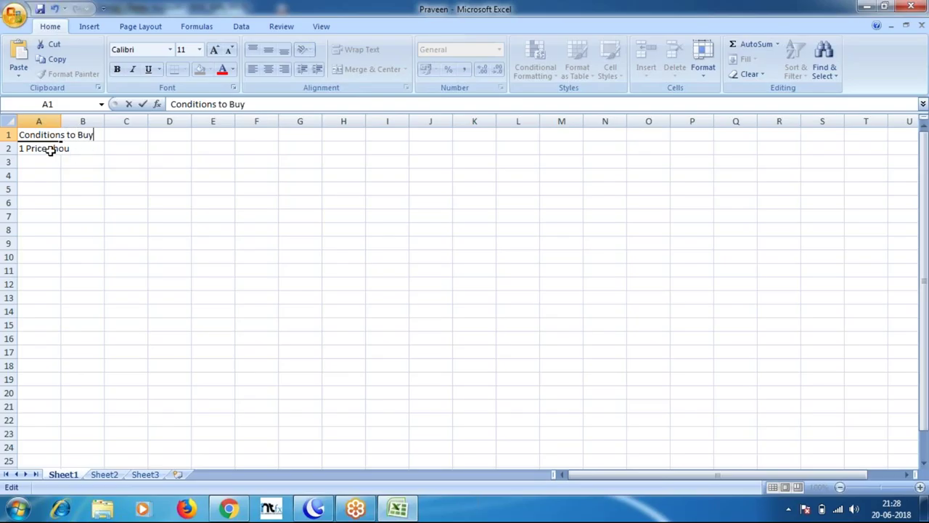
Complete the condition in A2 so it reads "1 Price shouid be above 50 SMA"
{"action": "left_click", "coordinate": [50, 151]}
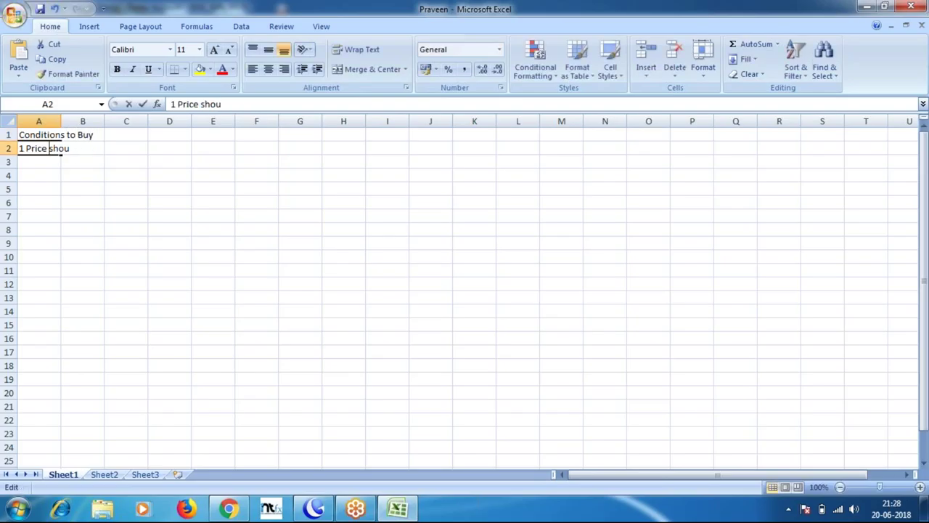
{"action": "double_click", "coordinate": [50, 151]}
{"action": "key", "text": "End"}
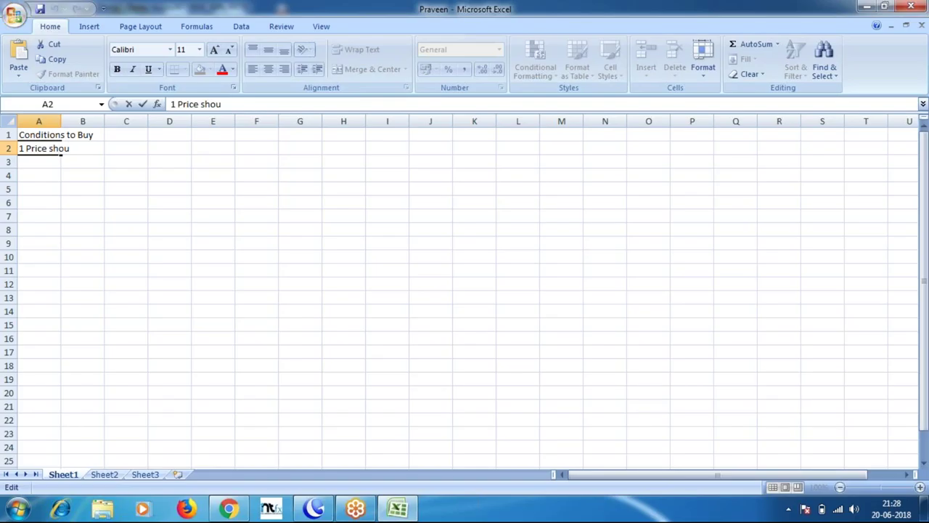
{"action": "type", "text": "ld be above "}
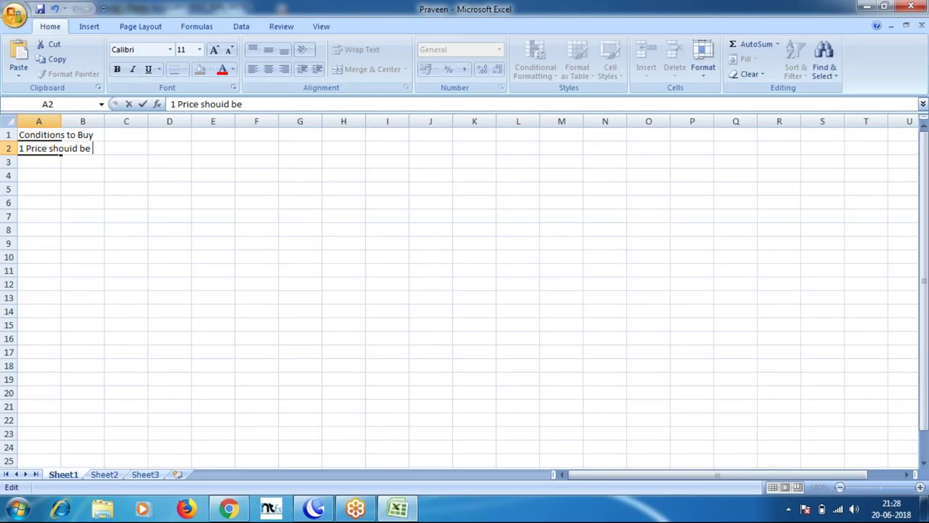
{"action": "type", "text": "50 SMA"}
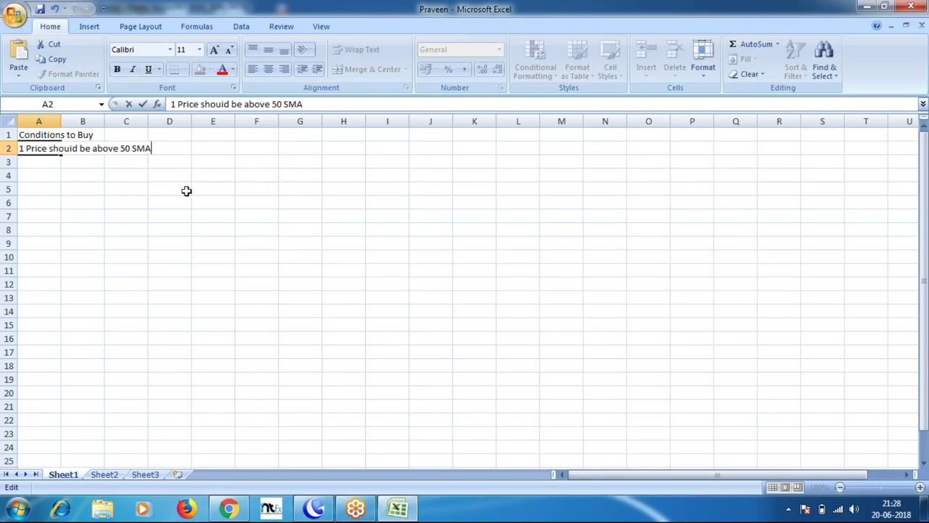
Enter the second buy condition "2 12 EMA must be above 50 SMA" in cell A3
{"action": "left_click", "coordinate": [34, 162]}
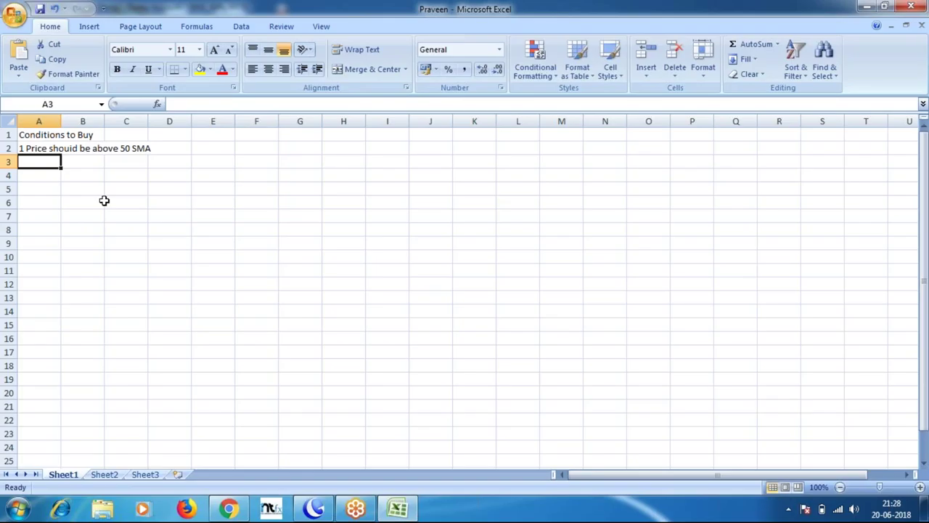
{"action": "type", "text": "2"}
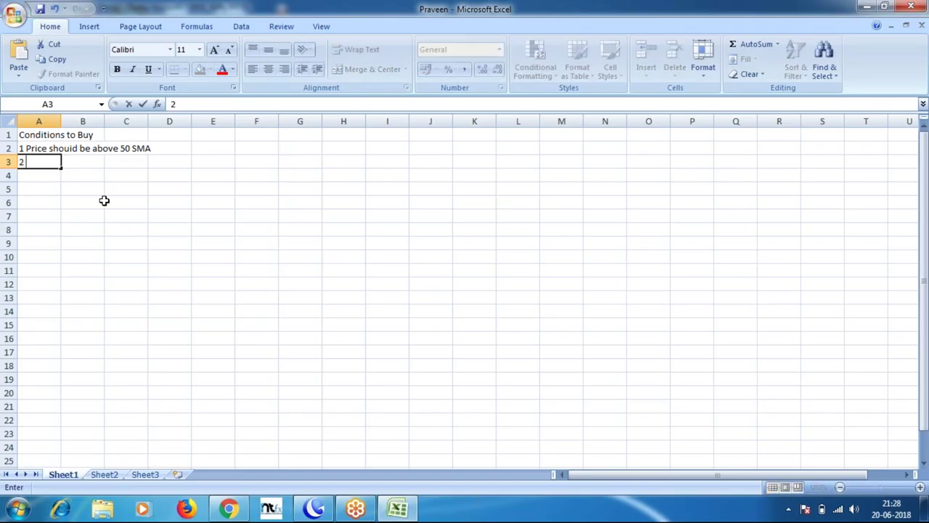
{"action": "type", "text": " 12 W"}
{"action": "key", "text": "BackSpace"}
{"action": "type", "text": "EMA must "}
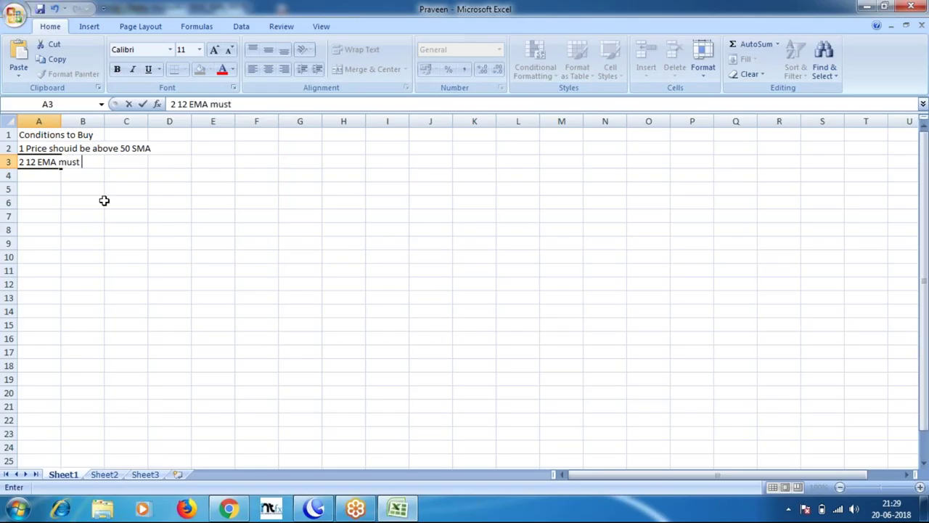
{"action": "type", "text": "be above 50 SMA"}
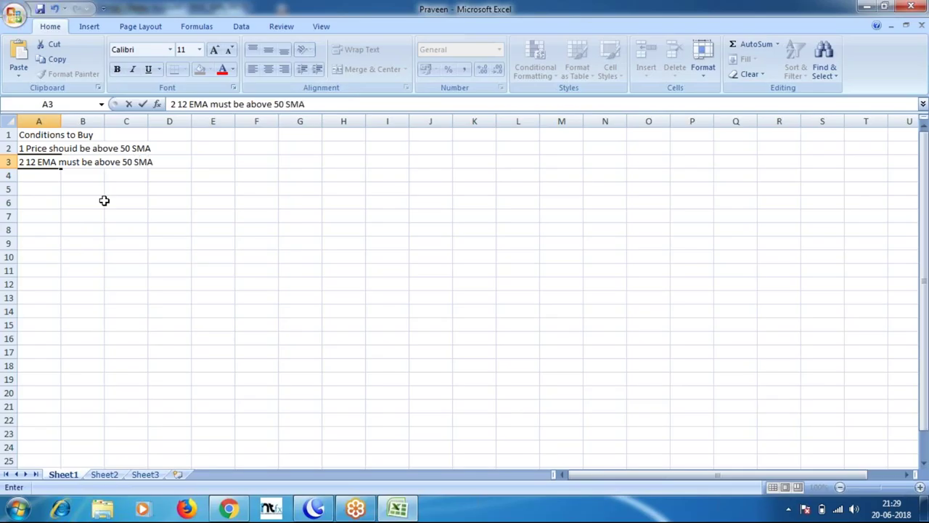
Enter the third buy condition "3 Price should cross 12 EMA from below" in cell A4
{"action": "left_click", "coordinate": [39, 175]}
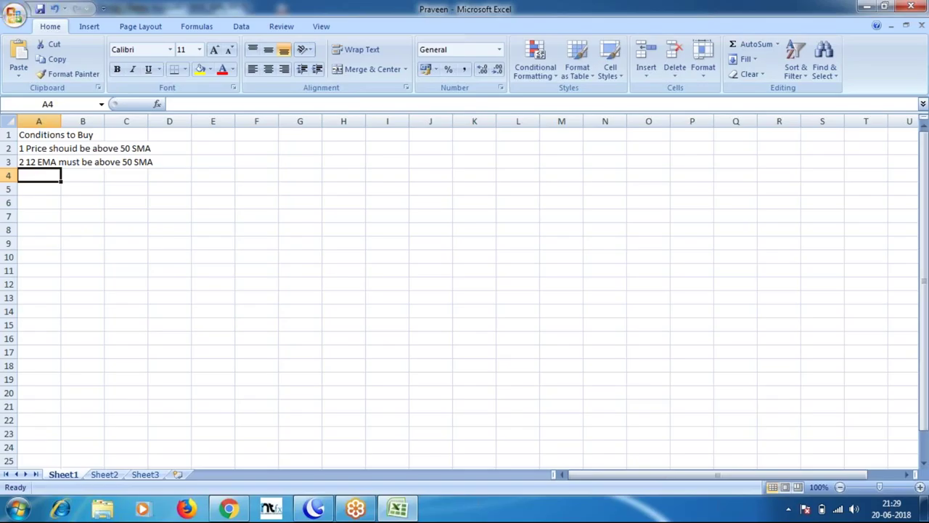
{"action": "type", "text": "3"}
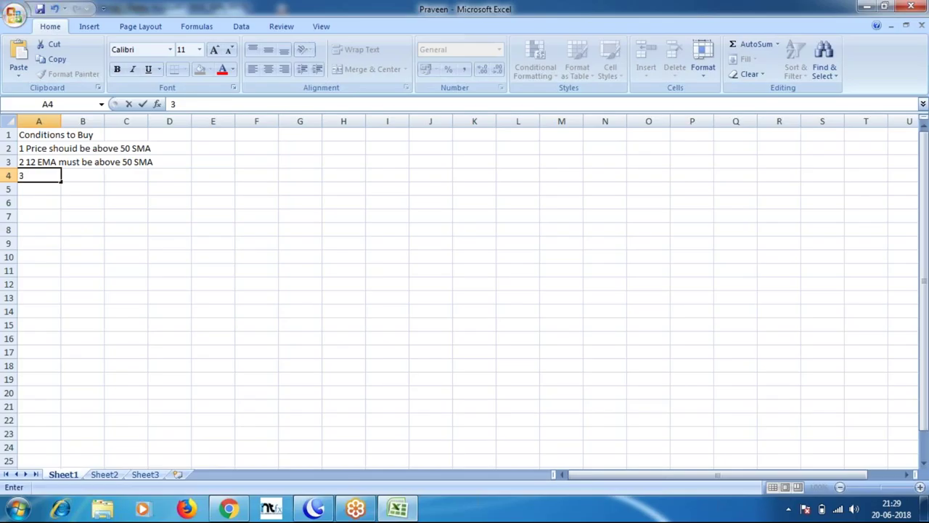
{"action": "type", "text": "Pricew"}
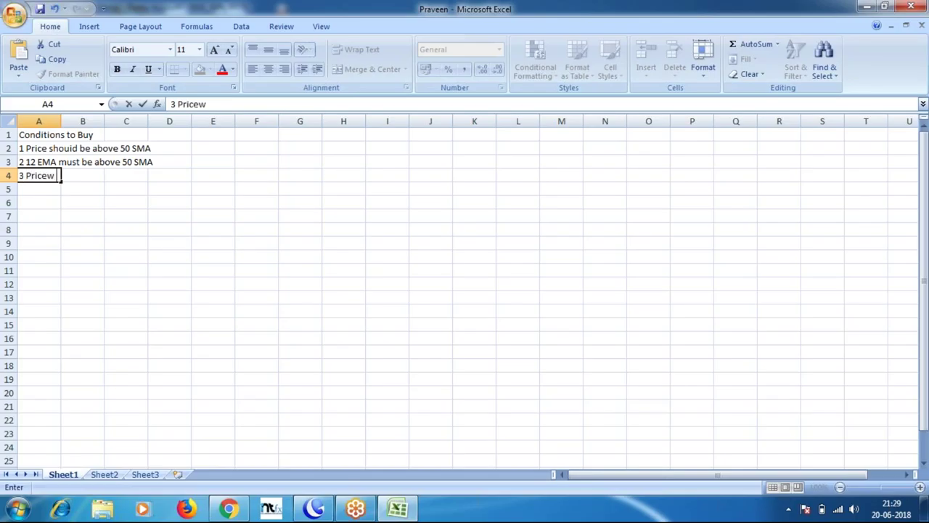
{"action": "key", "text": "BackSpace"}
{"action": "key", "text": "BackSpace"}
{"action": "type", "text": "shoul"}
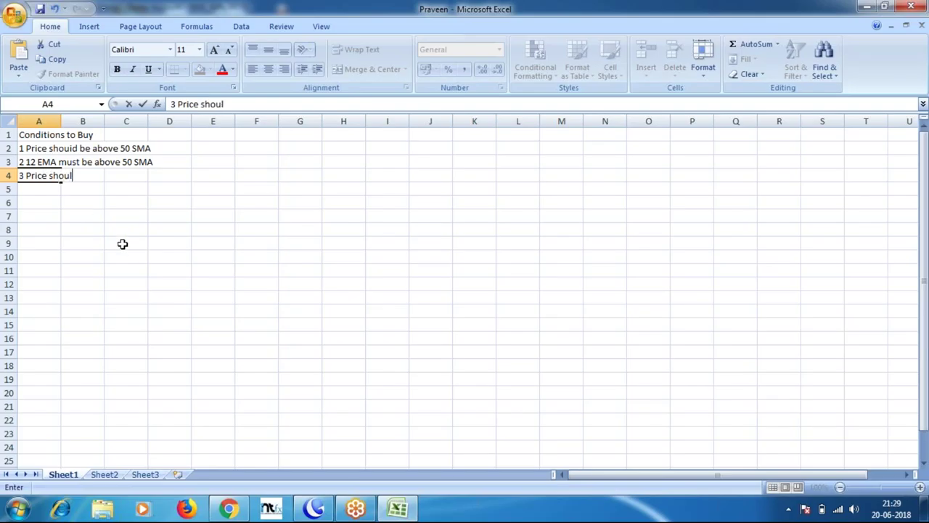
{"action": "type", "text": "d cross 12 EMA from"}
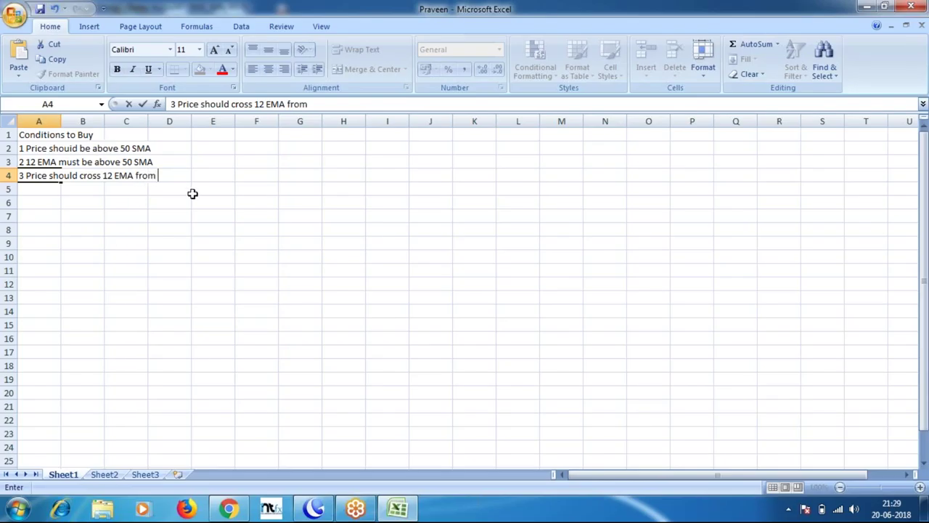
{"action": "type", "text": " below"}
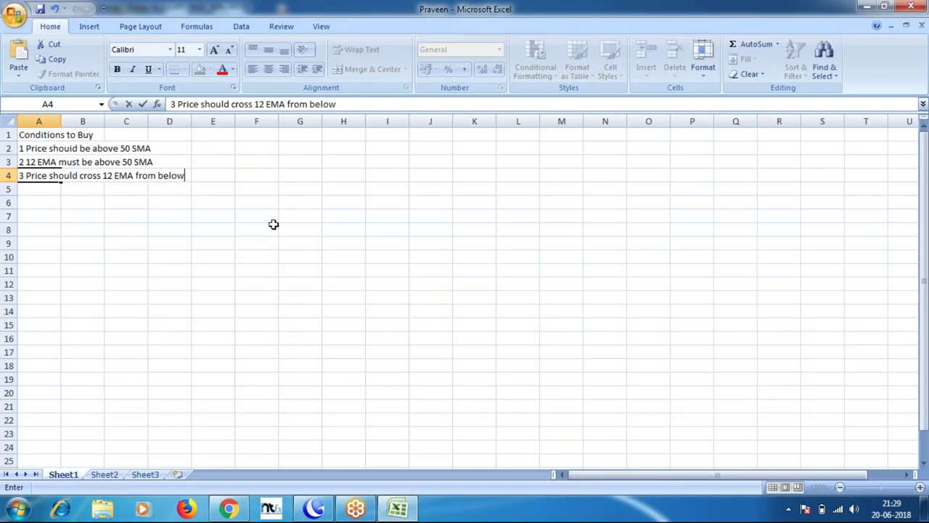
Insert "and close above" after "cross" in the third buy condition in A4
{"action": "left_click", "coordinate": [98, 176]}
{"action": "key", "text": "Right"}
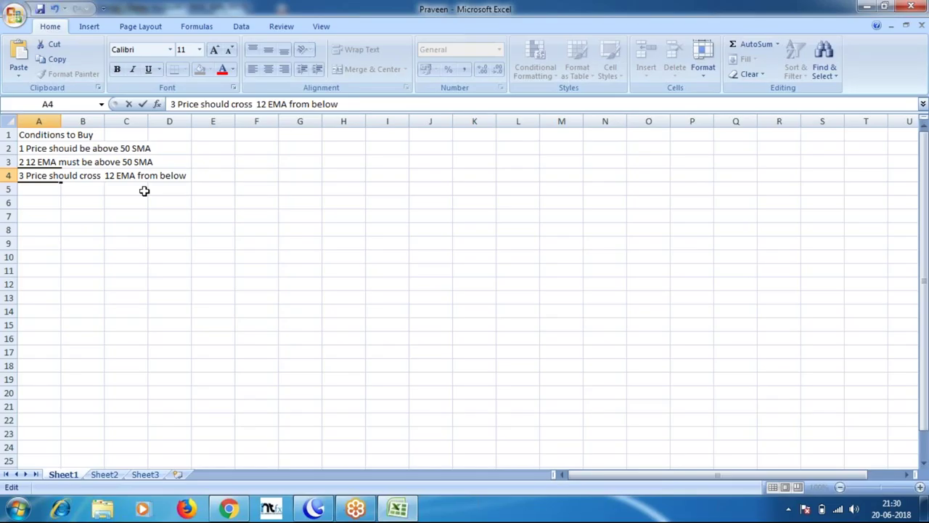
{"action": "type", "text": "and close "}
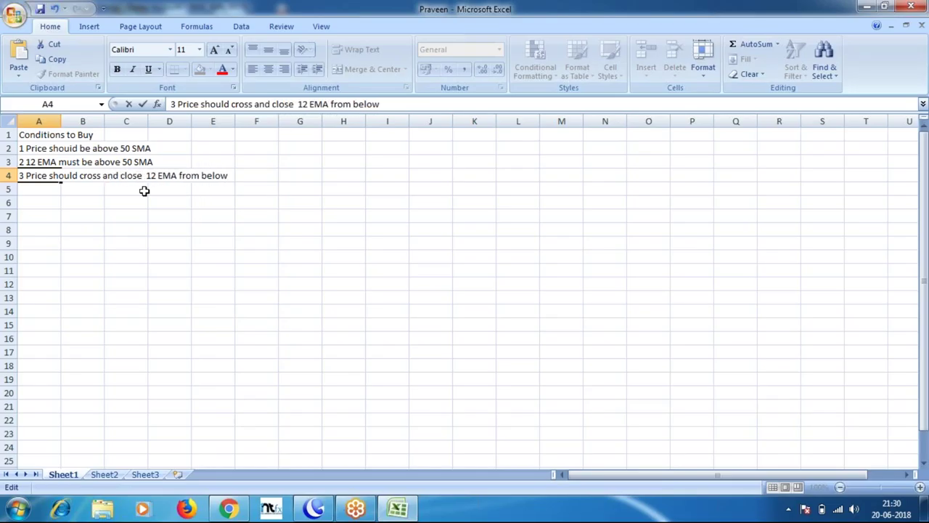
{"action": "type", "text": "above"}
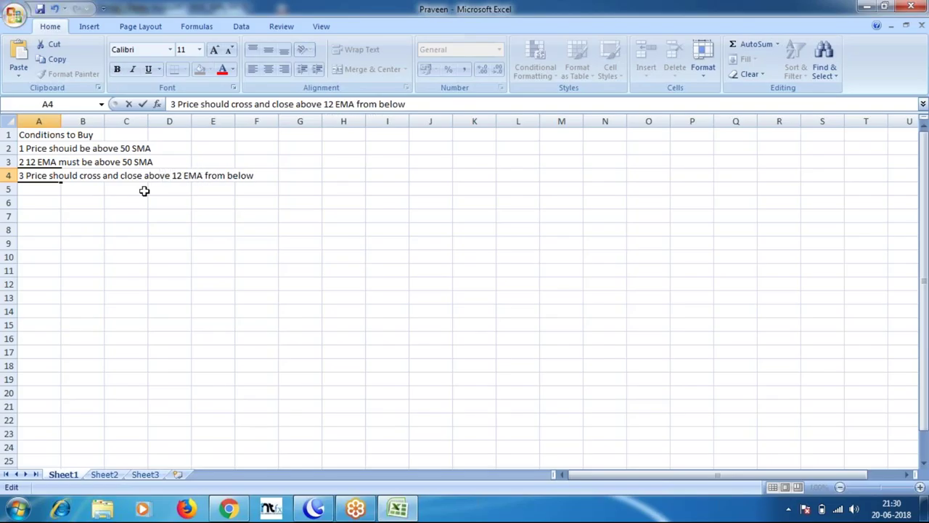
{"action": "left_click", "coordinate": [98, 189]}
{"action": "left_click", "coordinate": [193, 225]}
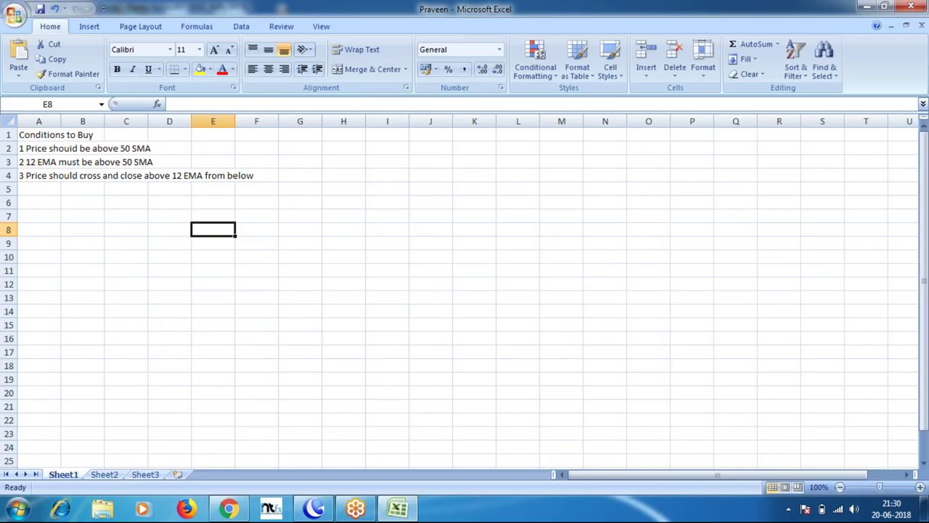
Copy the buy conditions block A1:F4 and paste it starting at cell H1
{"action": "left_click_drag", "start_coordinate": [35, 135], "coordinate": [247, 178]}
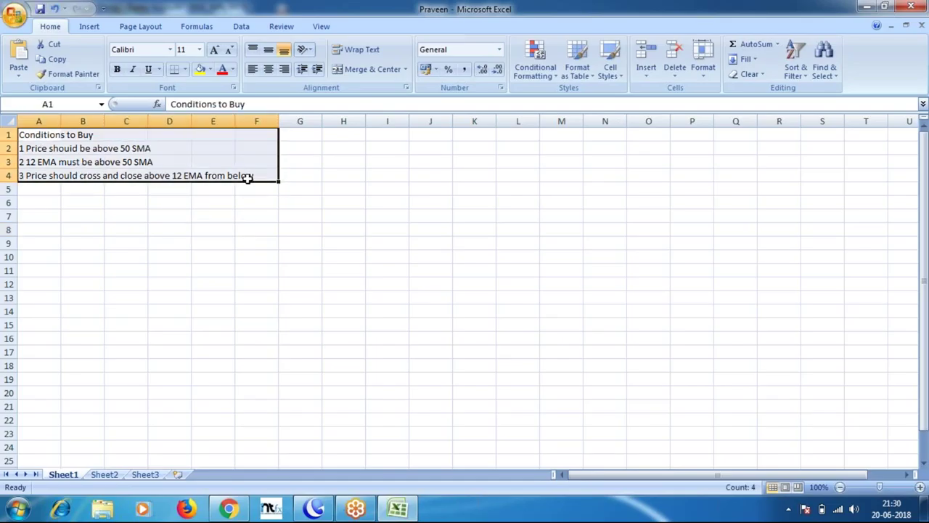
{"action": "key", "text": "ctrl+c"}
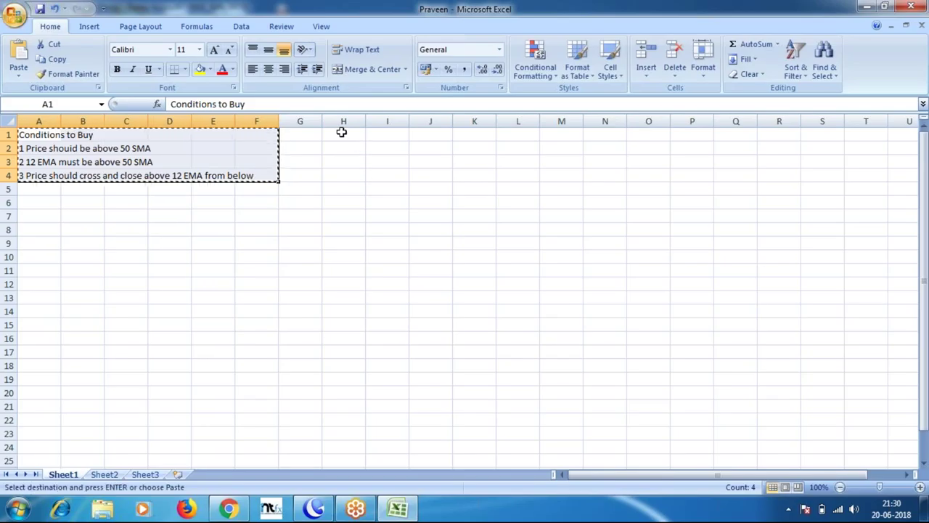
{"action": "left_click", "coordinate": [342, 132]}
{"action": "key", "text": "ctrl+v"}
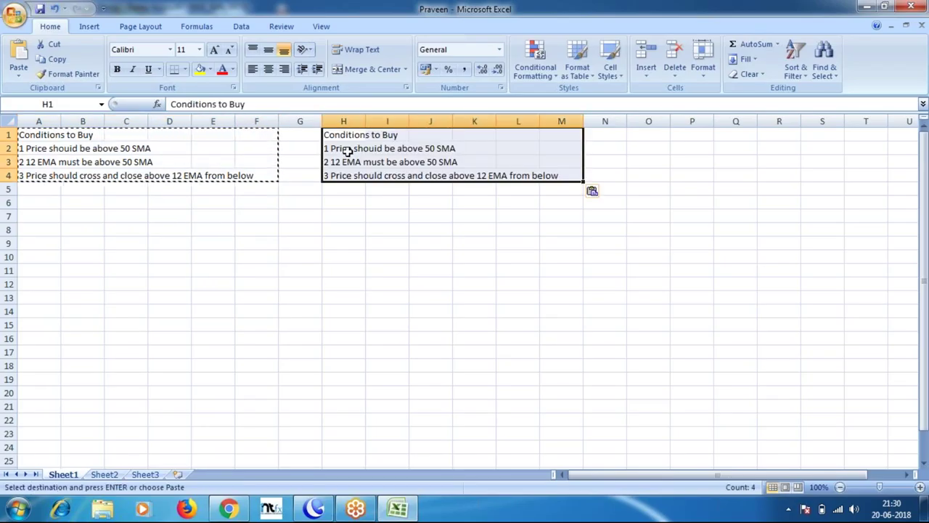
Change the heading of the copied block in H1 to "Conditions to Sell"
{"action": "left_click", "coordinate": [343, 135]}
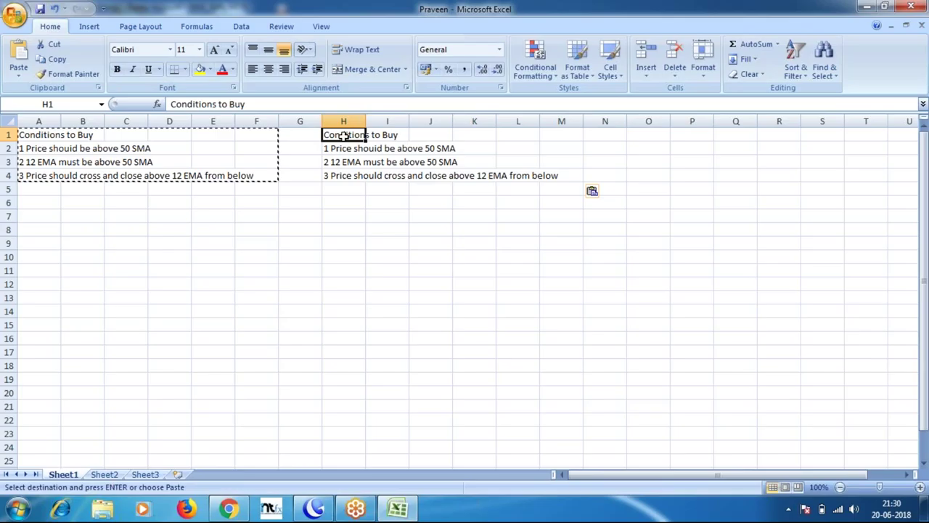
{"action": "double_click", "coordinate": [343, 135]}
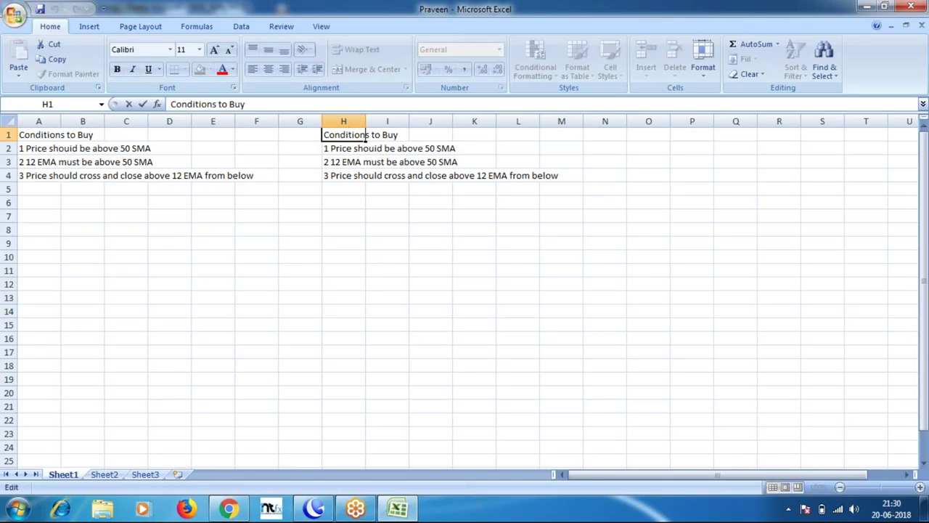
{"action": "key", "text": "BackSpace"}
{"action": "key", "text": "BackSpace"}
{"action": "key", "text": "BackSpace"}
{"action": "type", "text": "Sell"}
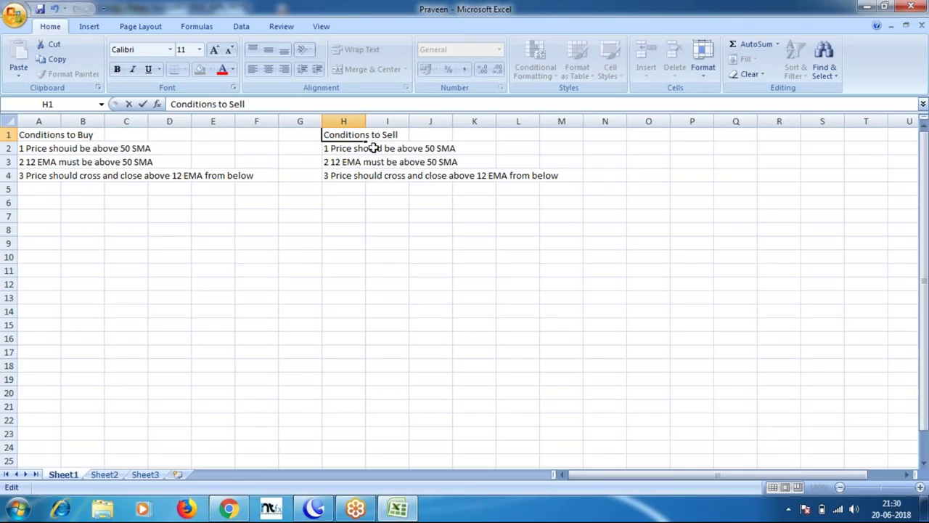
Change "above" to "below" in the first sell condition in H2, making it 50 SMA below
{"action": "double_click", "coordinate": [340, 149]}
{"action": "key", "text": "Right"}
{"action": "key", "text": "Right"}
{"action": "key", "text": "Right"}
{"action": "key", "text": "Right"}
{"action": "key", "text": "Right"}
{"action": "key", "text": "Right"}
{"action": "key", "text": "Right"}
{"action": "key", "text": "Right"}
{"action": "key", "text": "Right"}
{"action": "key", "text": "Right"}
{"action": "left_click", "coordinate": [396, 148]}
{"action": "key", "text": "Delete"}
{"action": "key", "text": "Delete"}
{"action": "key", "text": "Delete"}
{"action": "key", "text": "Delete"}
{"action": "key", "text": "Delete"}
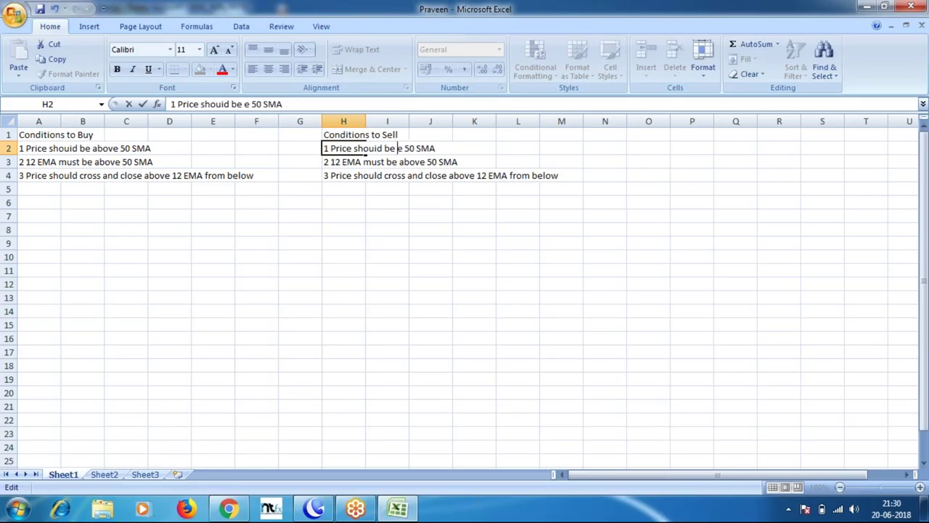
{"action": "type", "text": "below"}
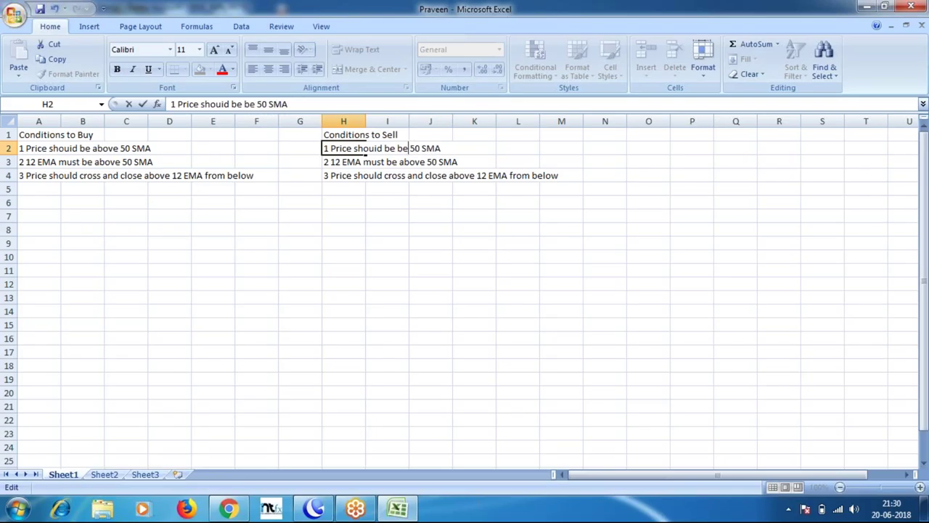
Change the second sell condition in H3 to "2 12 EMA must be below 50 SMA"
{"action": "left_click", "coordinate": [339, 162]}
{"action": "key", "text": "F2"}
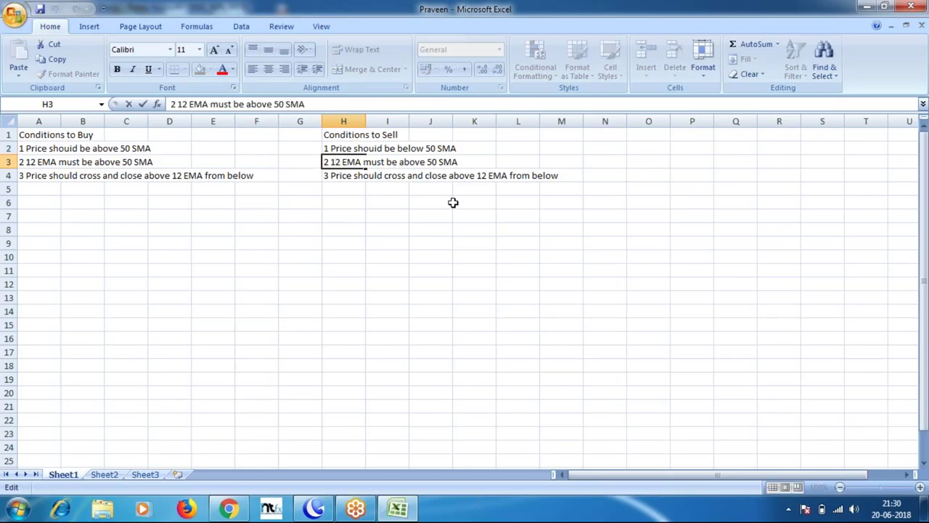
{"action": "key", "text": "Right"}
{"action": "key", "text": "Right"}
{"action": "key", "text": "Right"}
{"action": "key", "text": "Right"}
{"action": "key", "text": "Right"}
{"action": "key", "text": "Right"}
{"action": "key", "text": "Right"}
{"action": "key", "text": "Right"}
{"action": "key", "text": "Delete"}
{"action": "key", "text": "Delete"}
{"action": "key", "text": "Delete"}
{"action": "key", "text": "Delete"}
{"action": "key", "text": "Delete"}
{"action": "type", "text": "below"}
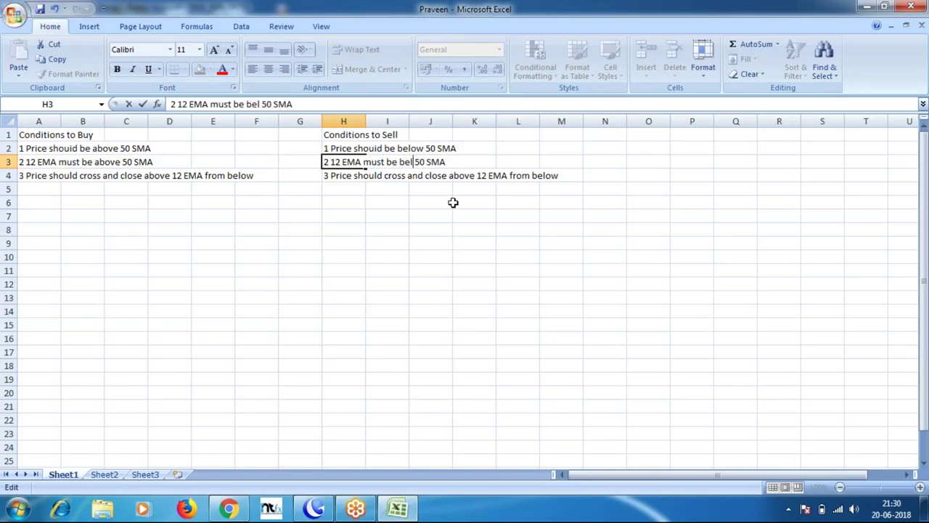
Replace "above" with "below" after "cross and close" in the third sell condition in H4
{"action": "left_click", "coordinate": [339, 177]}
{"action": "double_click", "coordinate": [339, 175]}
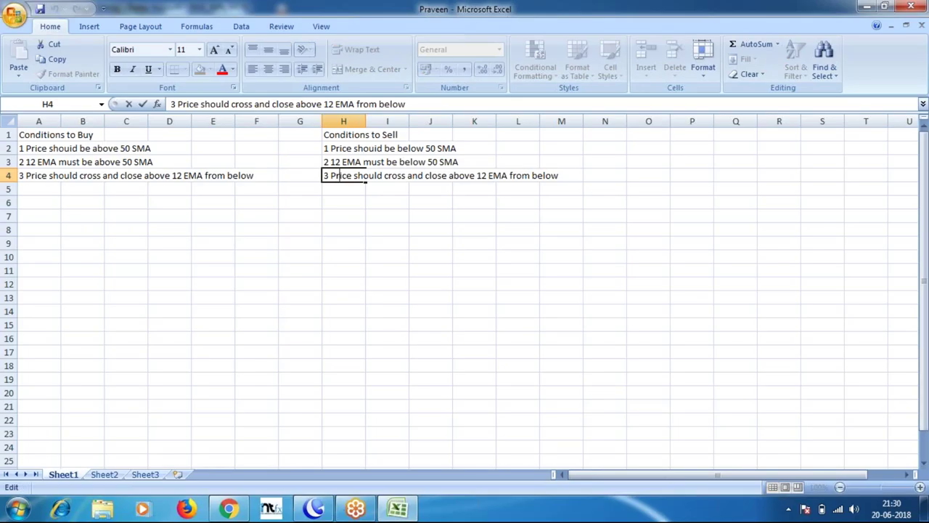
{"action": "left_click", "coordinate": [449, 176]}
{"action": "key", "text": "Delete"}
{"action": "key", "text": "Delete"}
{"action": "key", "text": "Delete"}
{"action": "key", "text": "Delete"}
{"action": "key", "text": "Delete"}
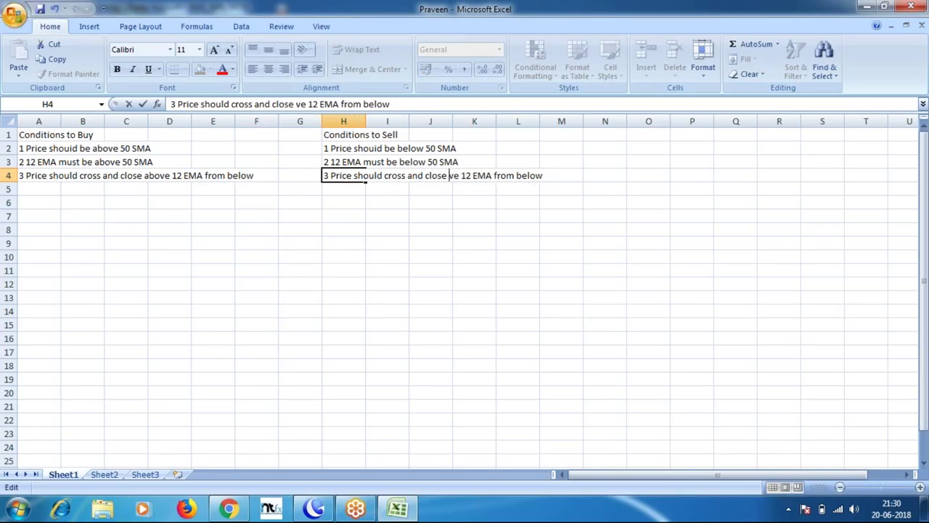
{"action": "type", "text": "below"}
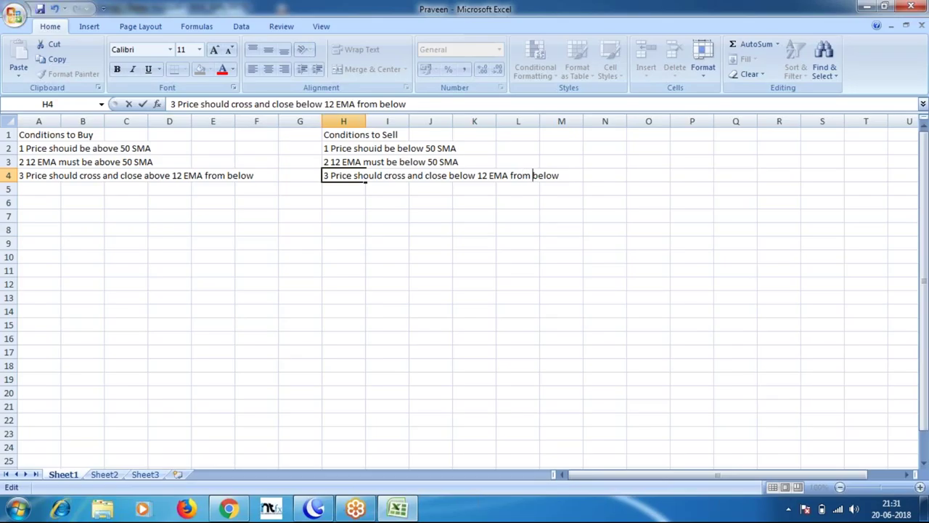
Replace the final word of the third sell condition in H4 with "top", so it ends "12 EMA from top"
{"action": "key", "text": "BackSpace"}
{"action": "key", "text": "BackSpace"}
{"action": "key", "text": "BackSpace"}
{"action": "key", "text": "BackSpace"}
{"action": "key", "text": "BackSpace"}
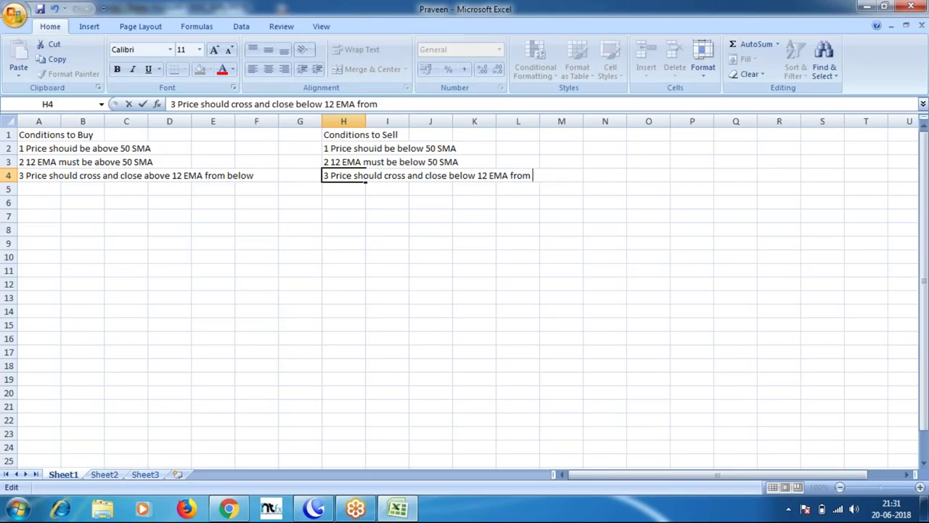
{"action": "type", "text": "top"}
{"action": "left_click", "coordinate": [371, 204]}
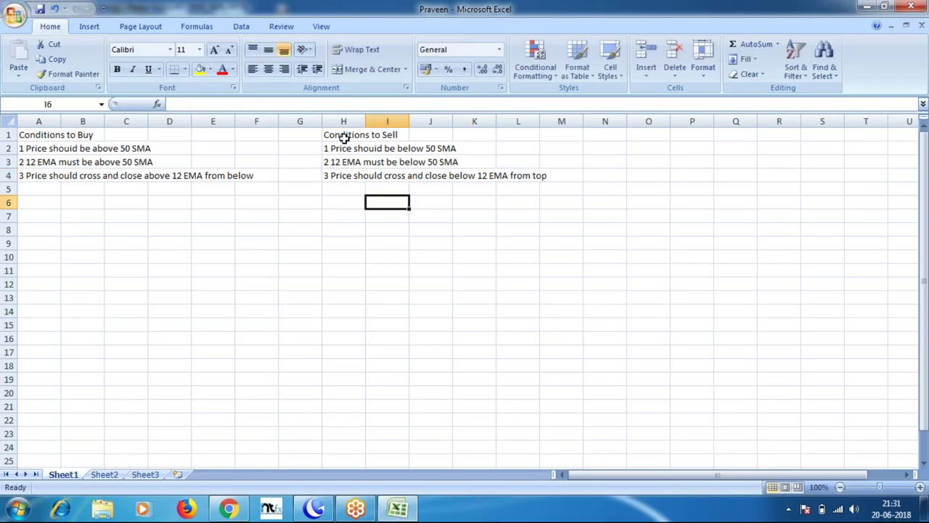
Switch to MetaTrader 4 and check the 50 and 12 moving averages near the latest candles of the NSE_Nifty M15 chart
{"action": "left_click", "coordinate": [314, 510]}
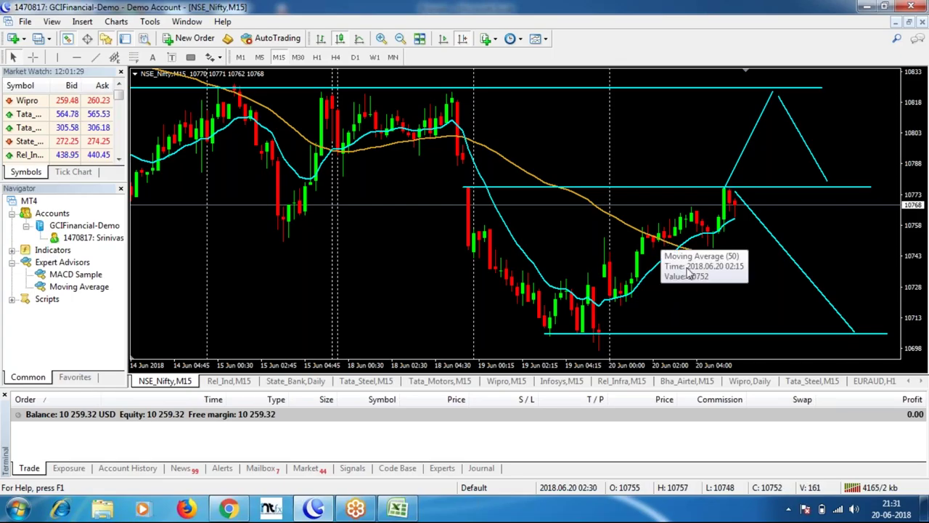
{"action": "mouse_move", "coordinate": [707, 263]}
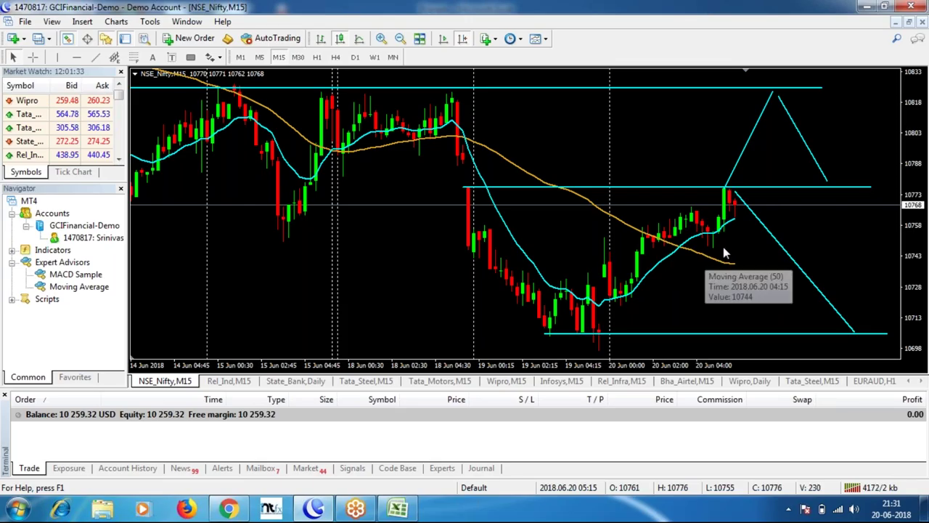
{"action": "mouse_move", "coordinate": [736, 267]}
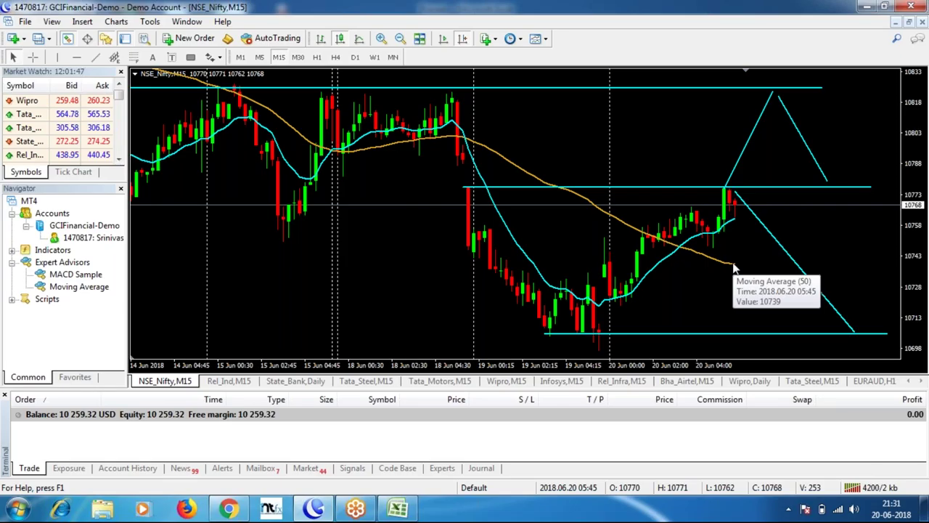
{"action": "mouse_move", "coordinate": [692, 246]}
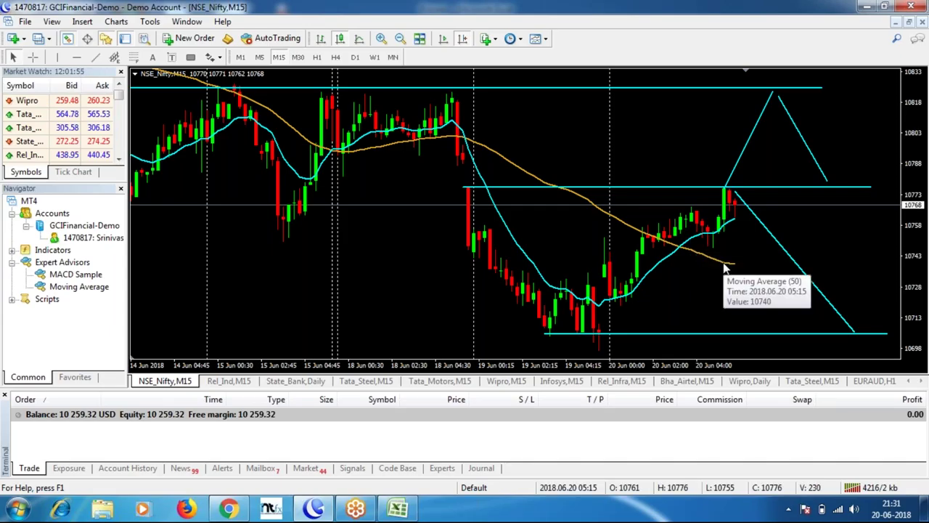
{"action": "mouse_move", "coordinate": [734, 227]}
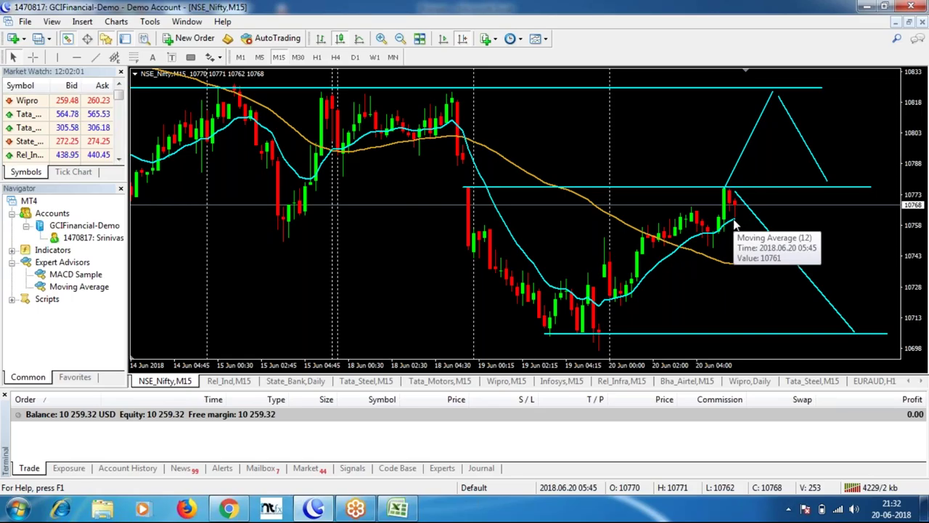
Mark the point where the 12 and 50 moving averages cross with a vertical line at 2018.06.20 03:30
{"action": "middle_click", "coordinate": [681, 251]}
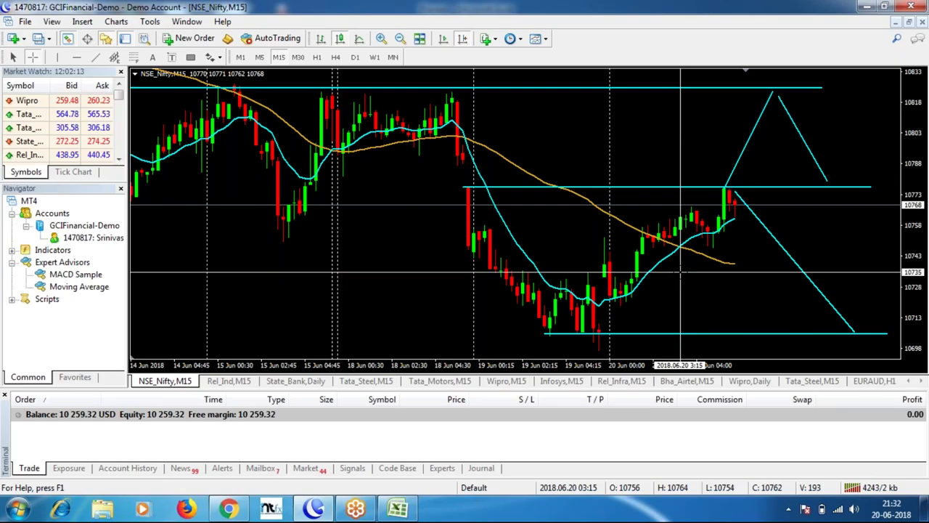
{"action": "left_click", "coordinate": [685, 225]}
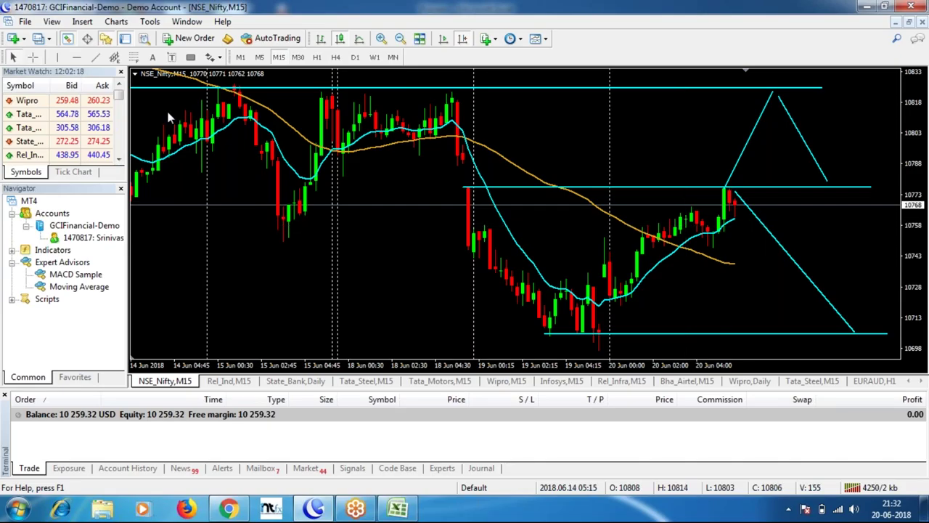
{"action": "left_click", "coordinate": [56, 56]}
{"action": "left_click", "coordinate": [685, 225]}
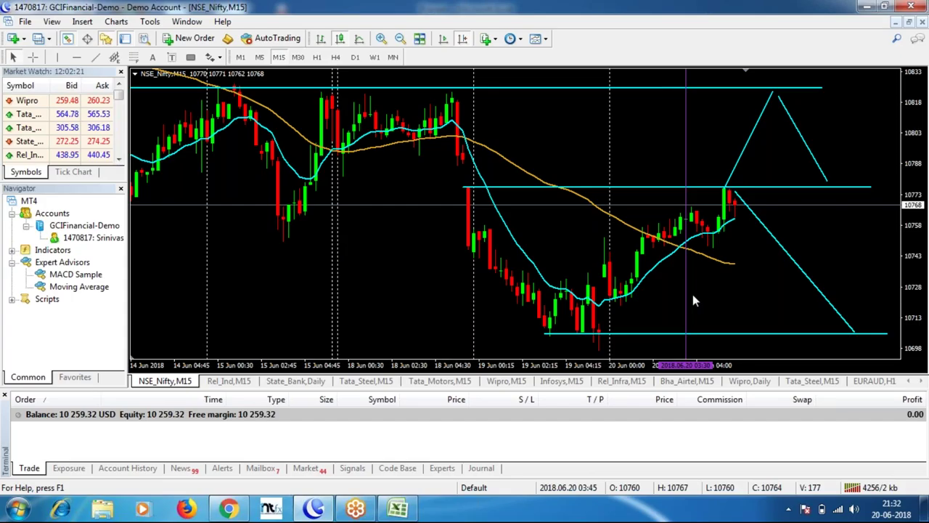
Inspect the candles crossing the 50 moving average and mark the 02:15 candle of 2018.06.20 with a vertical line
{"action": "mouse_move", "coordinate": [690, 225]}
{"action": "mouse_move", "coordinate": [688, 248]}
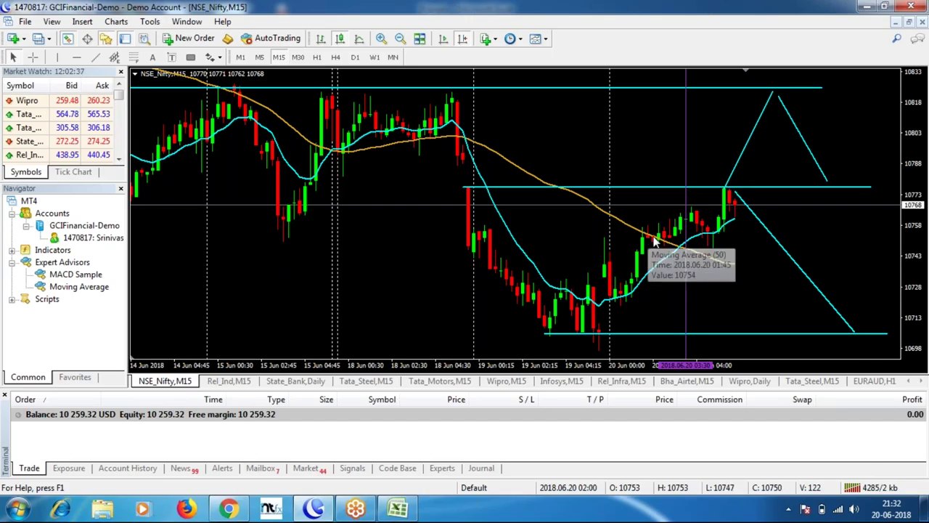
{"action": "mouse_move", "coordinate": [660, 244]}
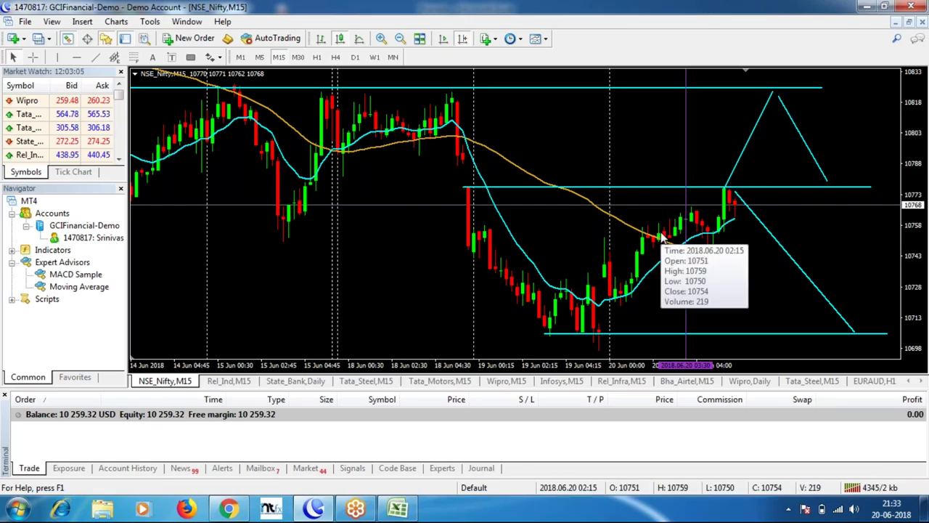
{"action": "middle_click", "coordinate": [661, 236]}
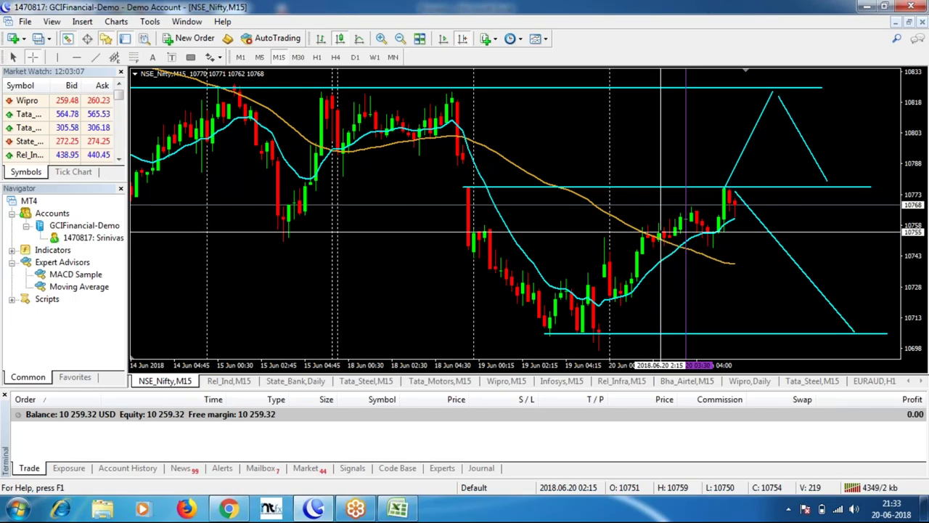
{"action": "mouse_move", "coordinate": [661, 260]}
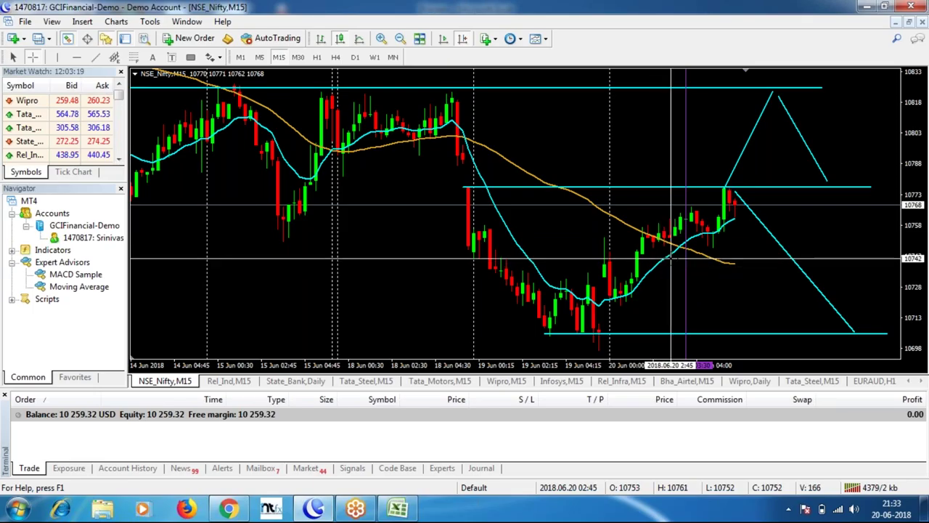
{"action": "key", "text": "Escape"}
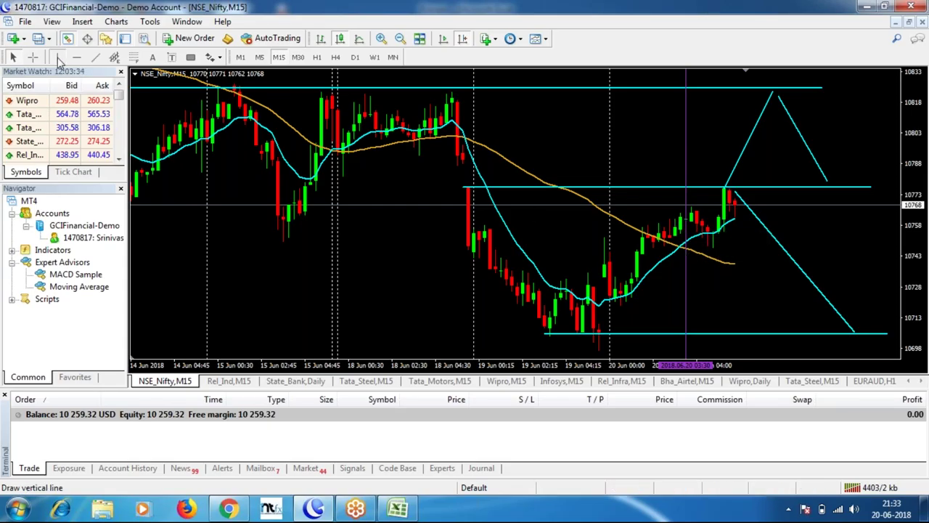
{"action": "left_click", "coordinate": [659, 242]}
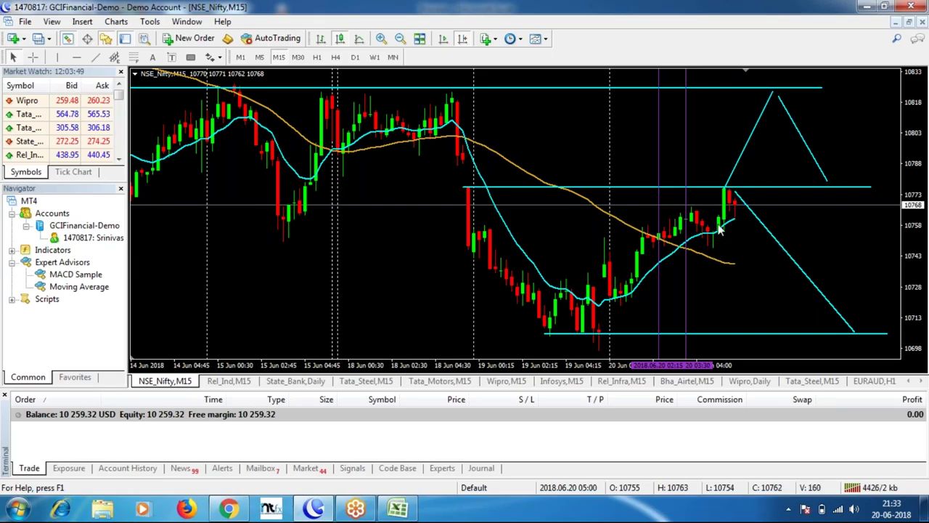
Check the buy conditions in Excel against the recent candles and mark the 2018.06.20 05:00 candle with a vertical line
{"action": "mouse_move", "coordinate": [719, 220]}
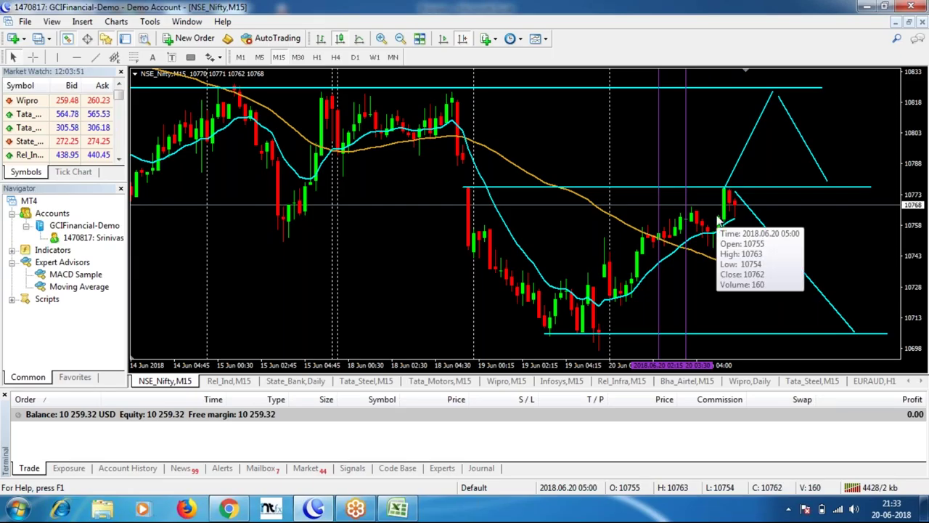
{"action": "left_click", "coordinate": [398, 508]}
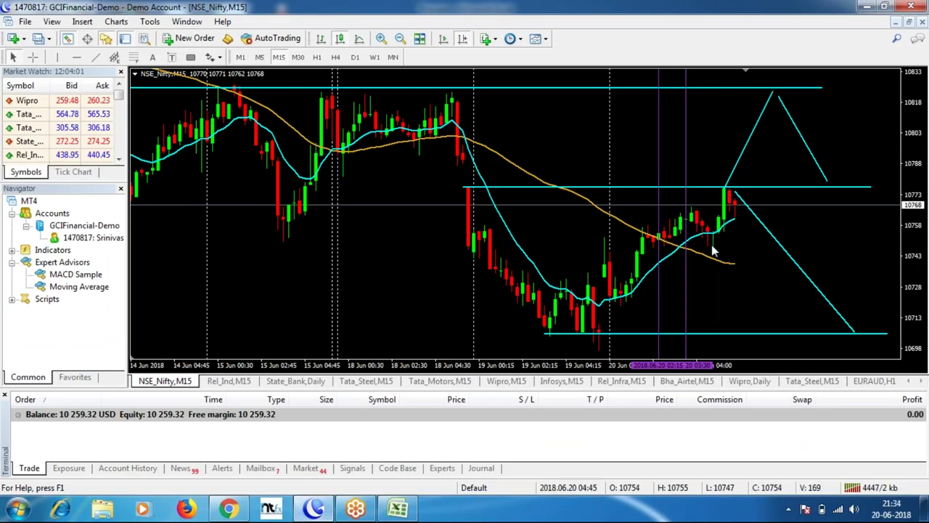
{"action": "mouse_move", "coordinate": [715, 238]}
{"action": "mouse_move", "coordinate": [721, 221]}
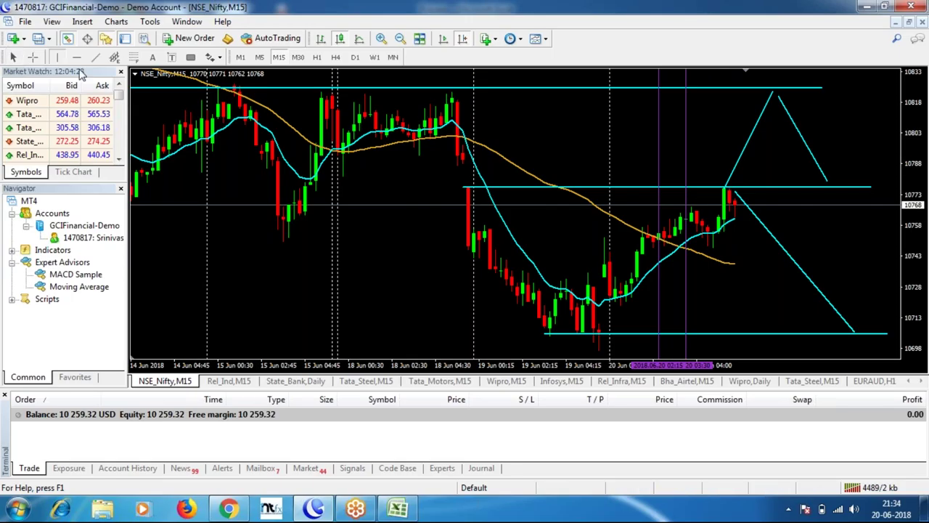
{"action": "left_click", "coordinate": [719, 218]}
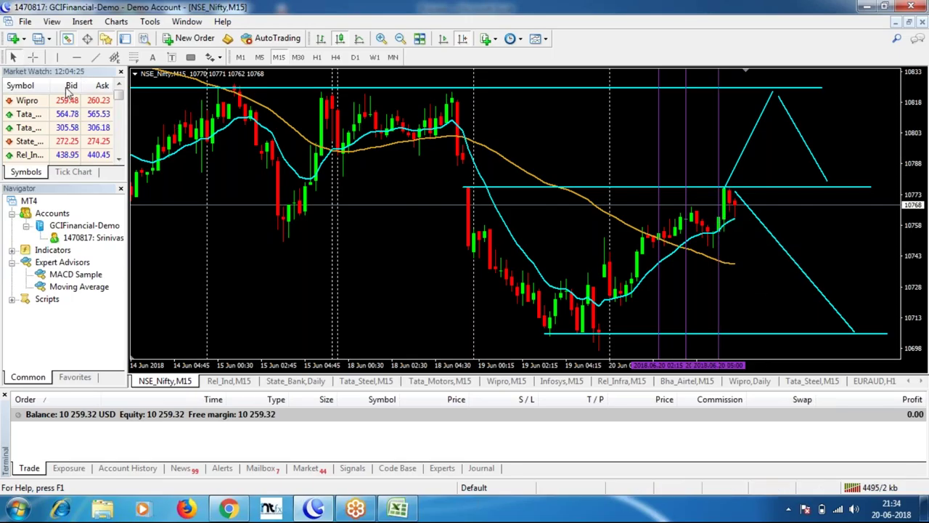
Add a horizontal line at the 05:00 candle's close, about 10762, and move the latest vertical line to 05:15
{"action": "left_click", "coordinate": [77, 57]}
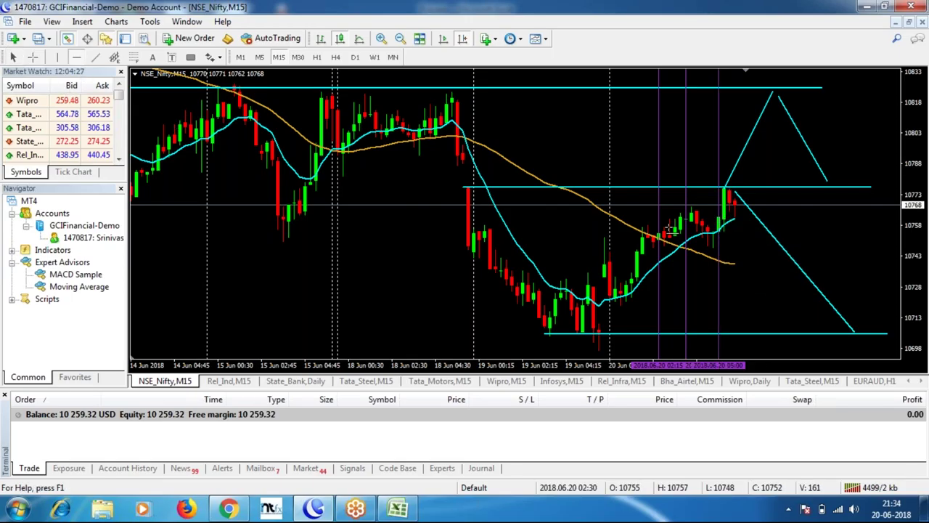
{"action": "left_click", "coordinate": [721, 217]}
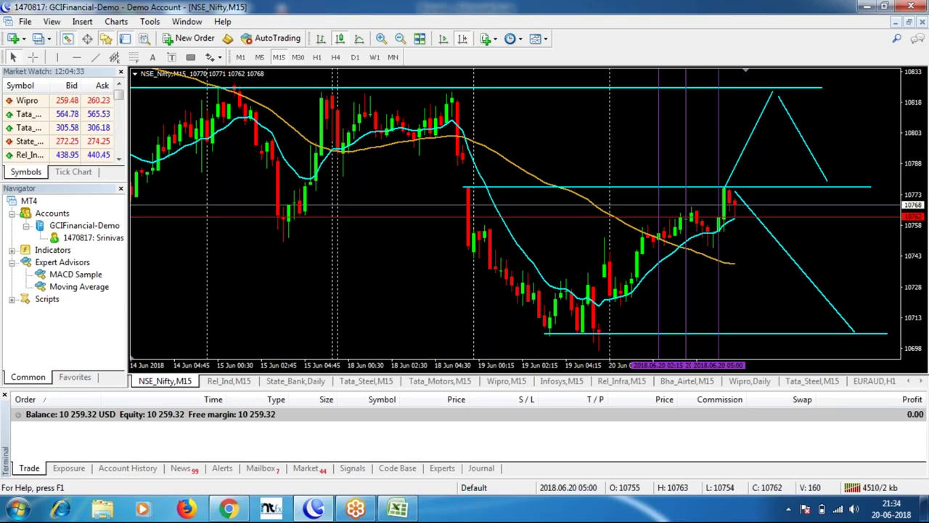
{"action": "left_click_drag", "start_coordinate": [720, 267], "coordinate": [722, 265]}
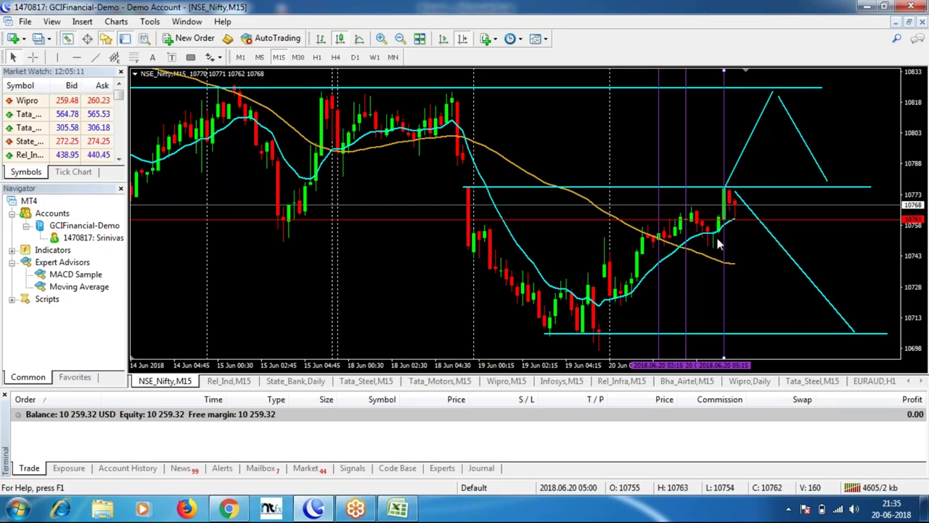
Measure with the crosshair from the red horizontal line down to the recent swing low, and from there up to the recent high
{"action": "middle_click", "coordinate": [732, 225]}
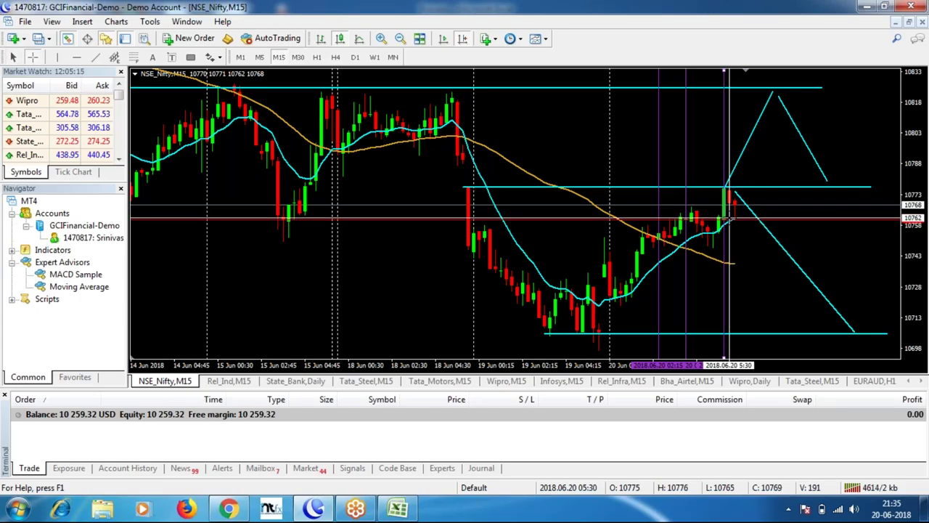
{"action": "left_click_drag", "start_coordinate": [728, 220], "coordinate": [717, 250]}
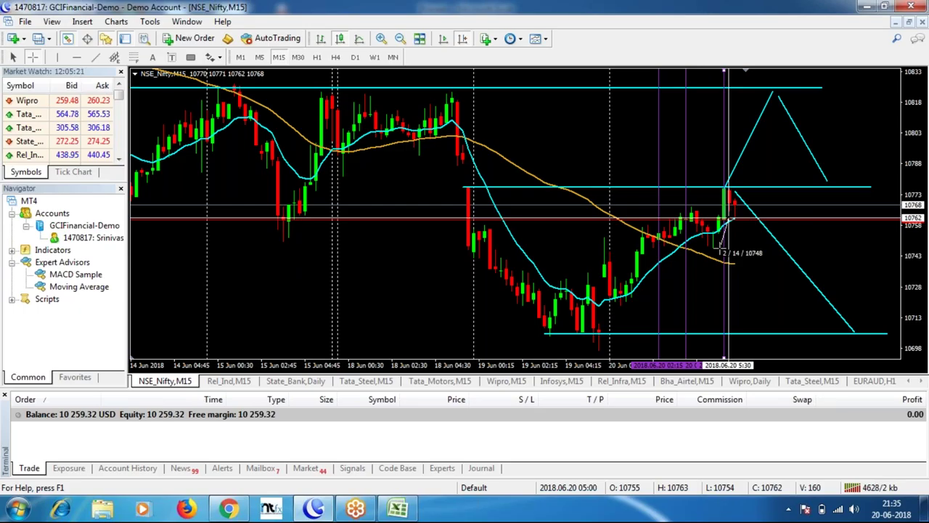
{"action": "left_click_drag", "start_coordinate": [718, 248], "coordinate": [717, 250]}
{"action": "left_click_drag", "start_coordinate": [721, 251], "coordinate": [729, 188]}
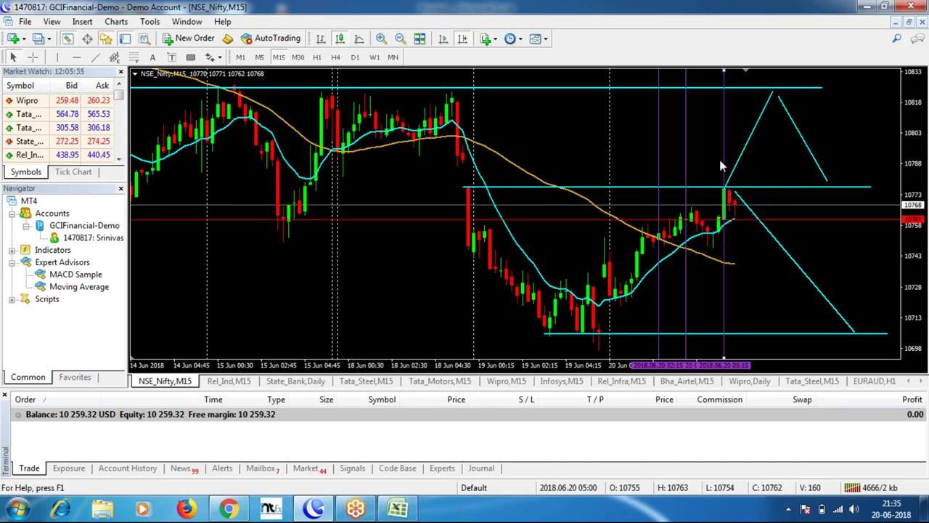
Move the latest vertical line to 04:45 on 2018.06.20 and measure the 05:15 candle upward from the red line with the crosshair
{"action": "left_click_drag", "start_coordinate": [721, 161], "coordinate": [713, 160]}
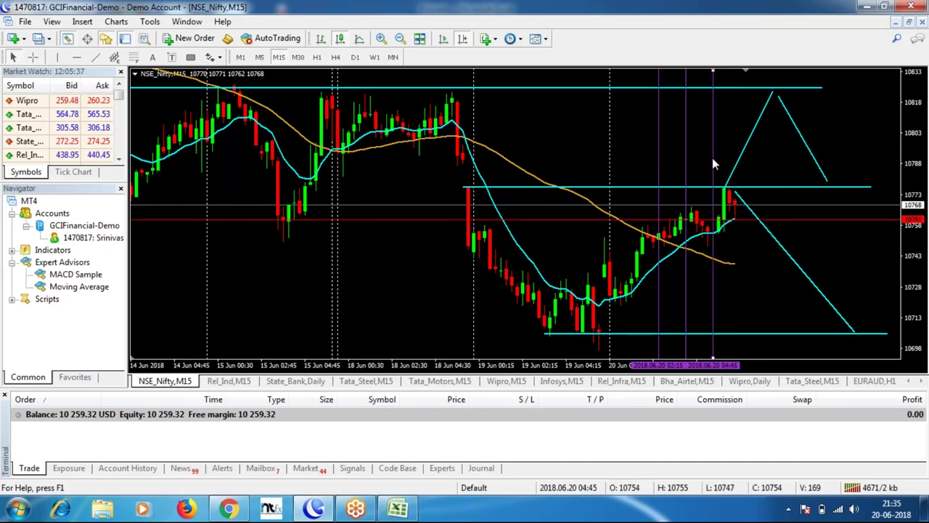
{"action": "middle_click", "coordinate": [727, 219]}
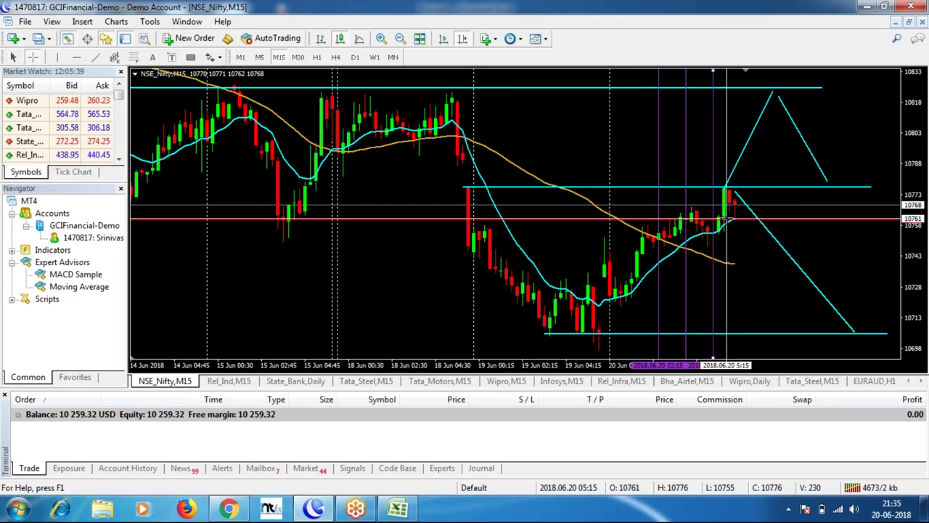
{"action": "left_click_drag", "start_coordinate": [727, 217], "coordinate": [730, 194]}
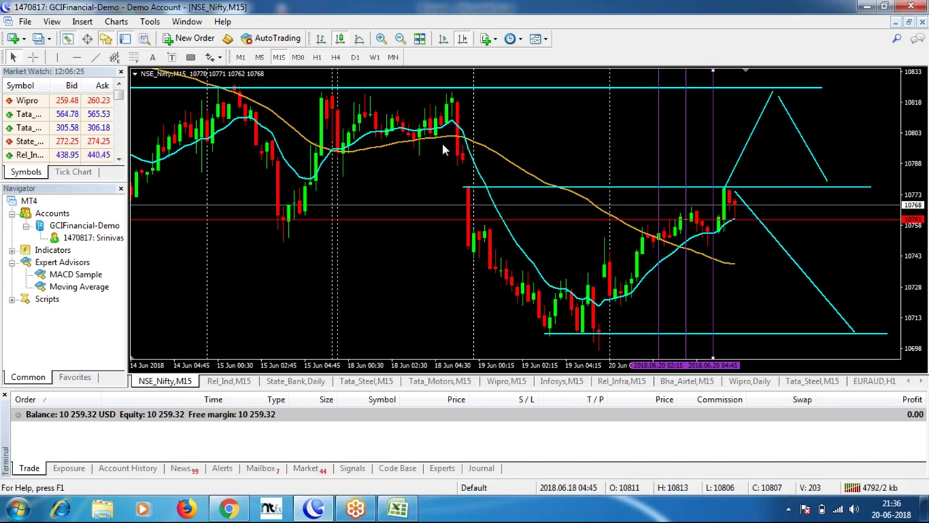
Examine the 19 June decline with the crosshair, measuring from the 04:45 candle down to the swing low
{"action": "middle_click", "coordinate": [460, 157]}
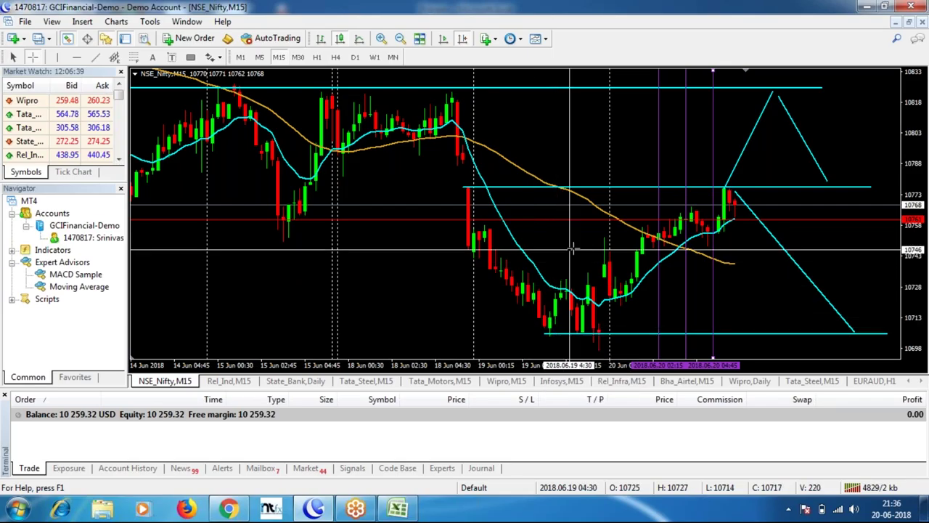
{"action": "left_click", "coordinate": [570, 316]}
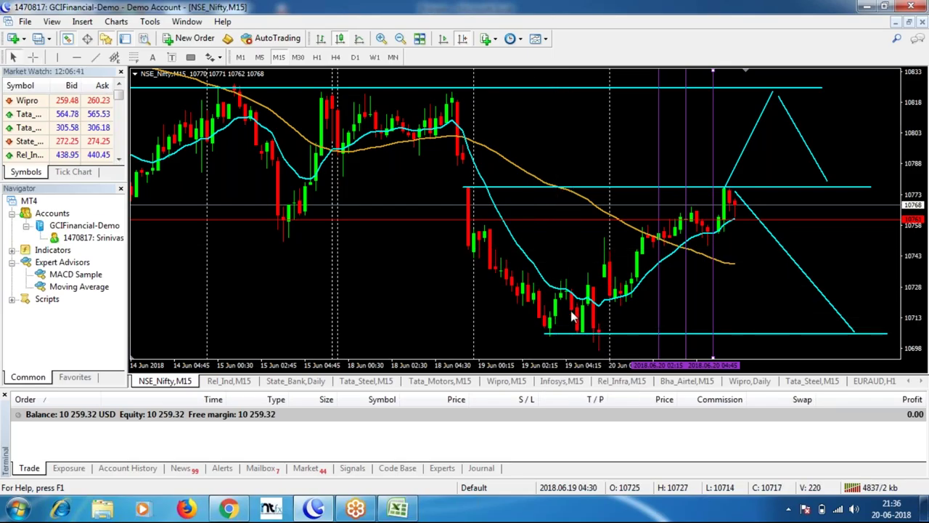
{"action": "mouse_move", "coordinate": [574, 314]}
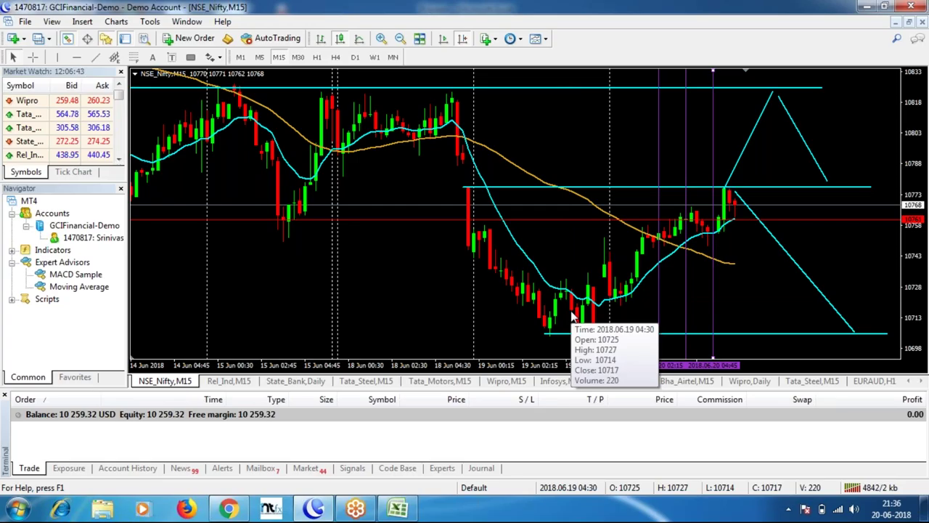
{"action": "middle_click", "coordinate": [572, 312]}
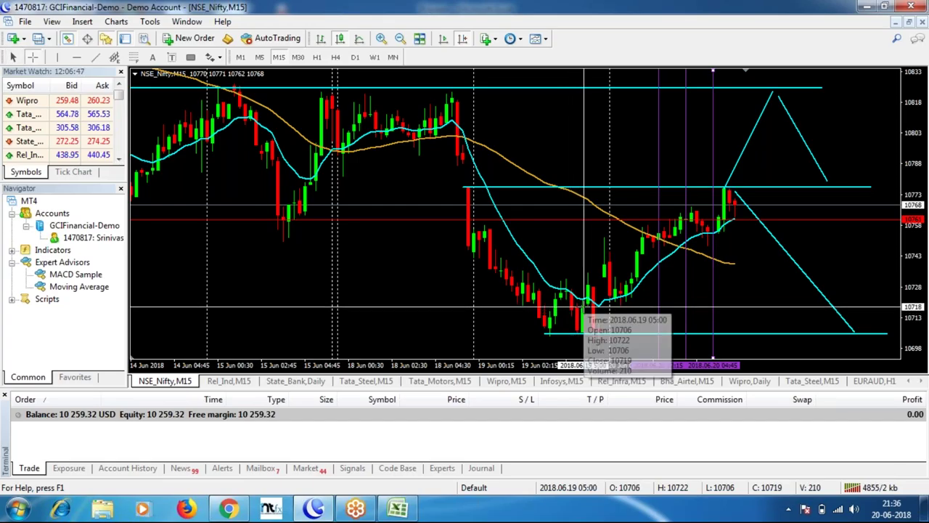
{"action": "left_click_drag", "start_coordinate": [579, 310], "coordinate": [604, 346]}
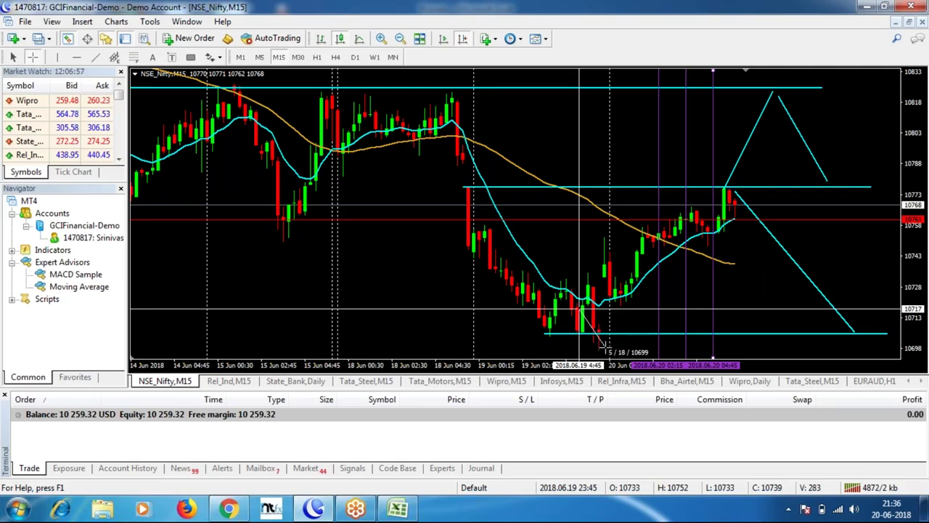
{"action": "left_click_drag", "start_coordinate": [605, 346], "coordinate": [604, 347]}
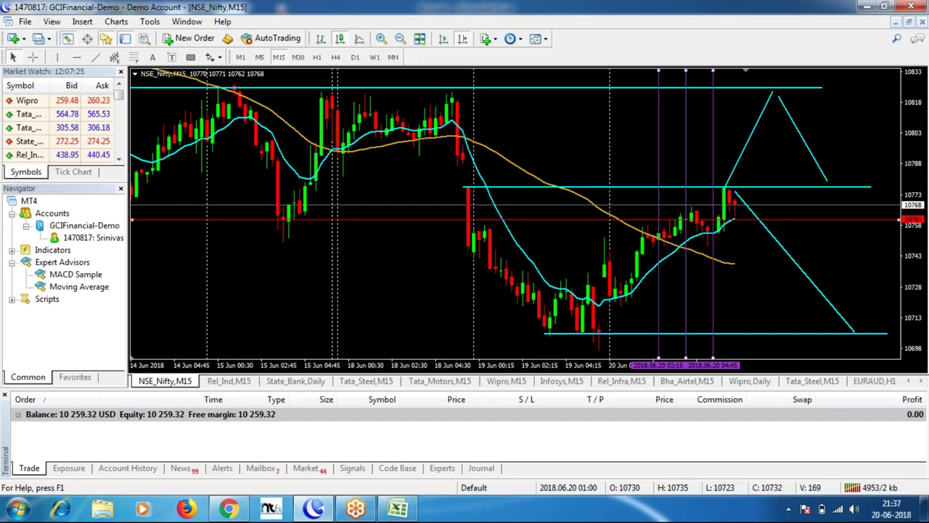
Delete the red horizontal line and the three purple vertical lines, and bring the 30 May to 7 June 2018 history into view
{"action": "key", "text": "Delete"}
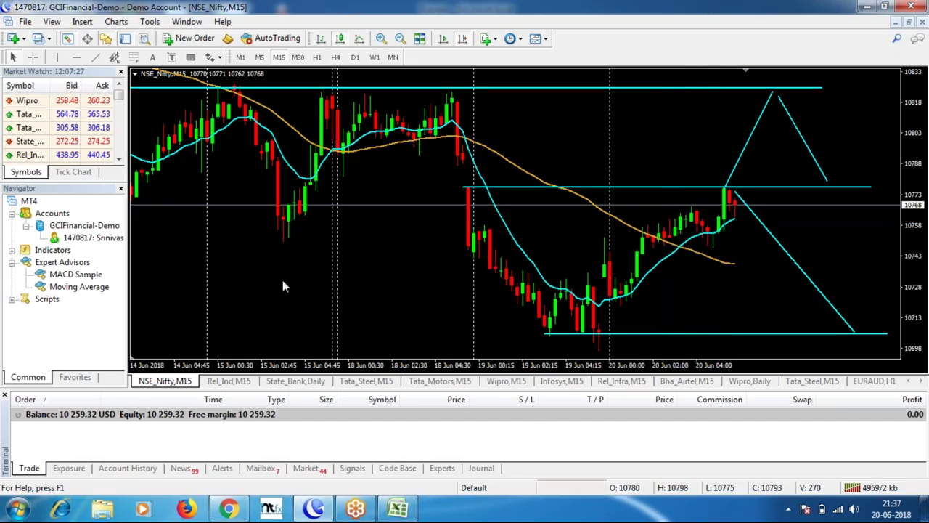
{"action": "scroll", "coordinate": [278, 276], "scroll_direction": "up", "scroll_amount": 1}
{"action": "left_click_drag", "start_coordinate": [277, 276], "coordinate": [536, 287]}
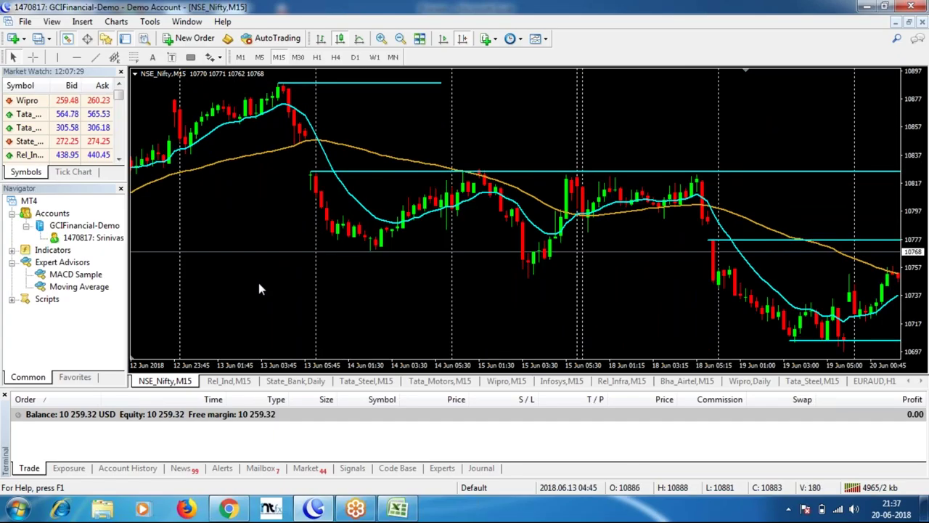
{"action": "left_click_drag", "start_coordinate": [364, 290], "coordinate": [692, 294]}
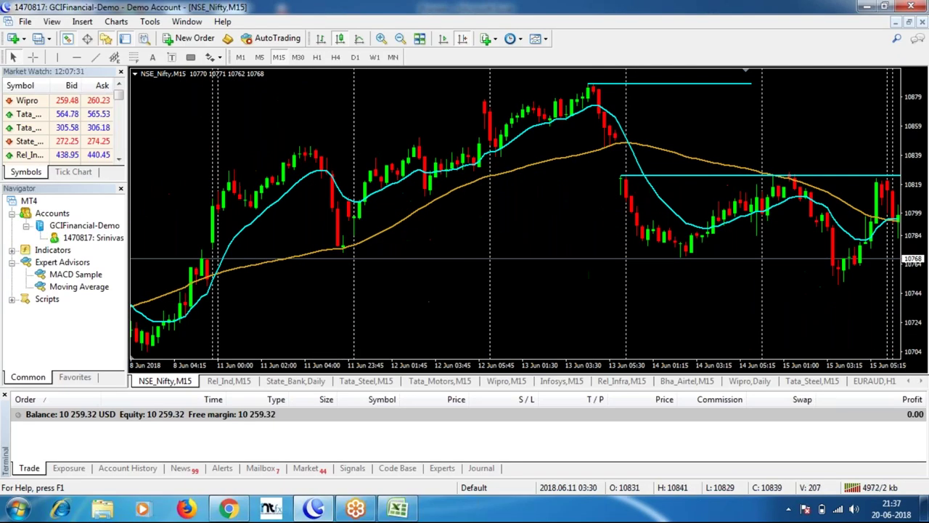
{"action": "left_click_drag", "start_coordinate": [356, 291], "coordinate": [872, 294]}
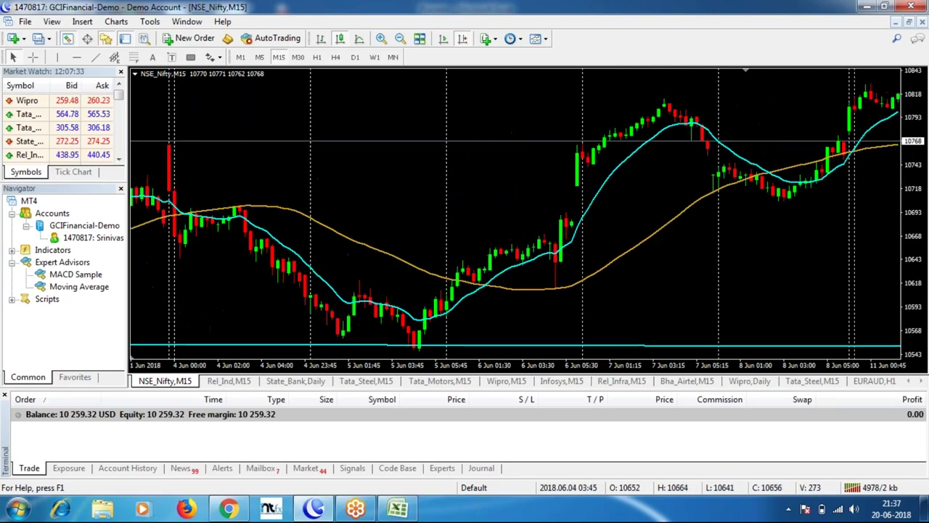
{"action": "left_click_drag", "start_coordinate": [341, 290], "coordinate": [631, 292]}
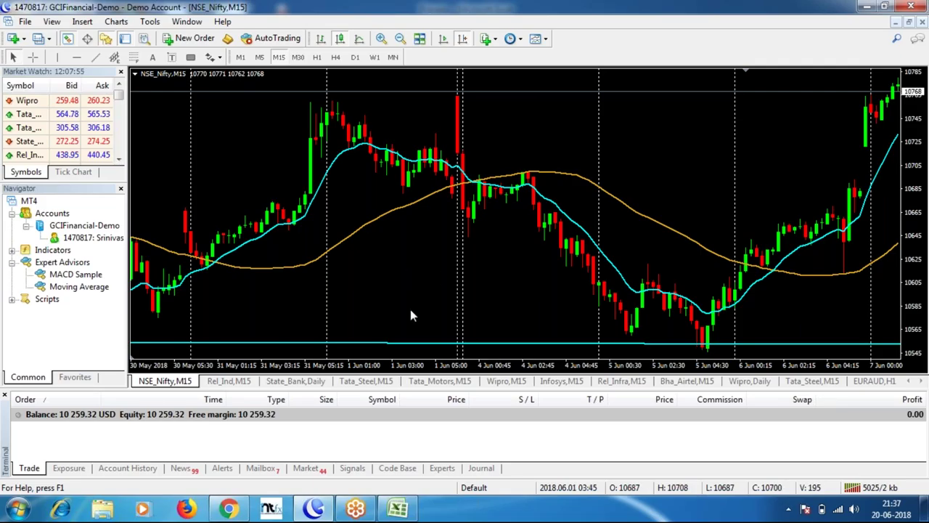
Switch to Excel and start a trade log header in row 6 with Date, Time and Order from cell A6
{"action": "left_click", "coordinate": [398, 510]}
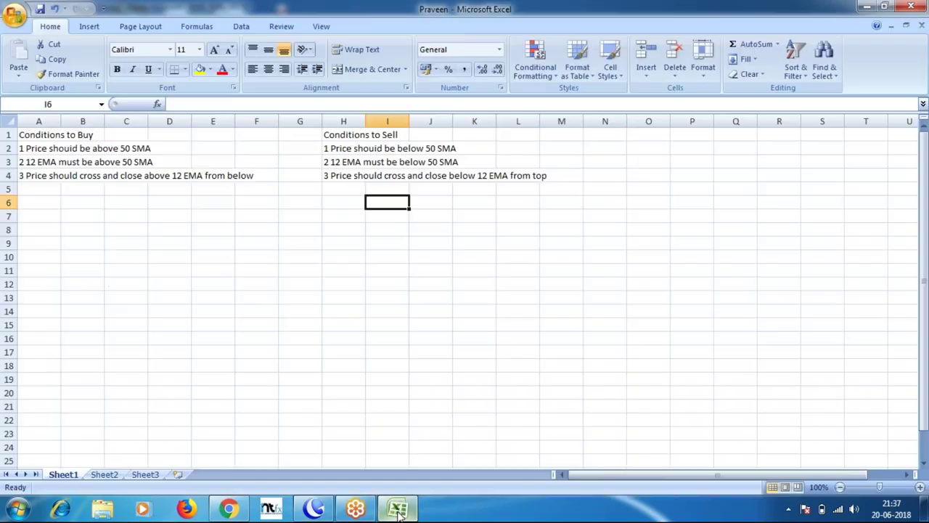
{"action": "left_click", "coordinate": [40, 203]}
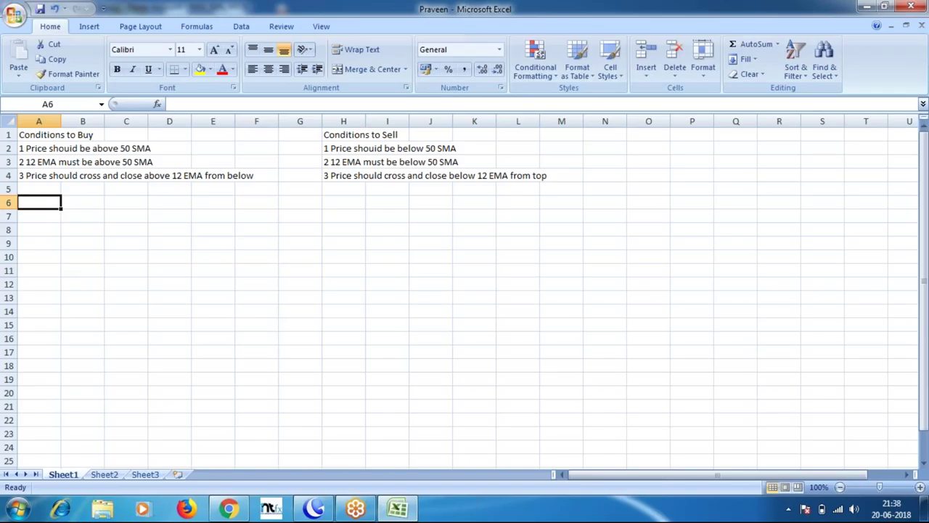
{"action": "type", "text": "Date"}
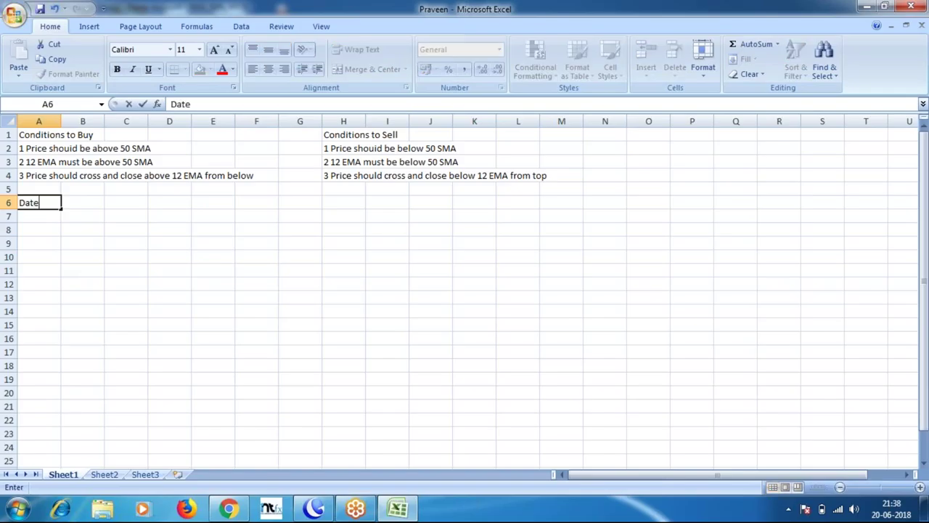
{"action": "key", "text": "Tab"}
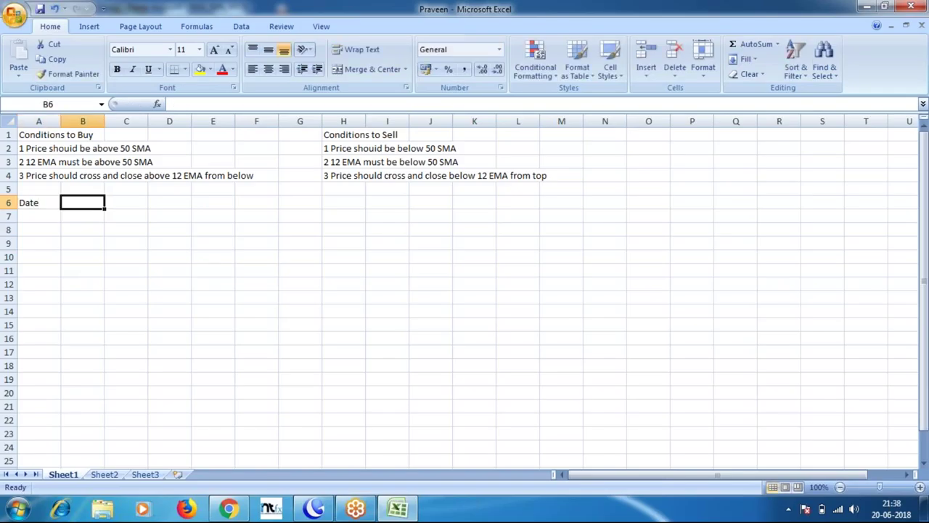
{"action": "type", "text": "Time"}
{"action": "key", "text": "Tab"}
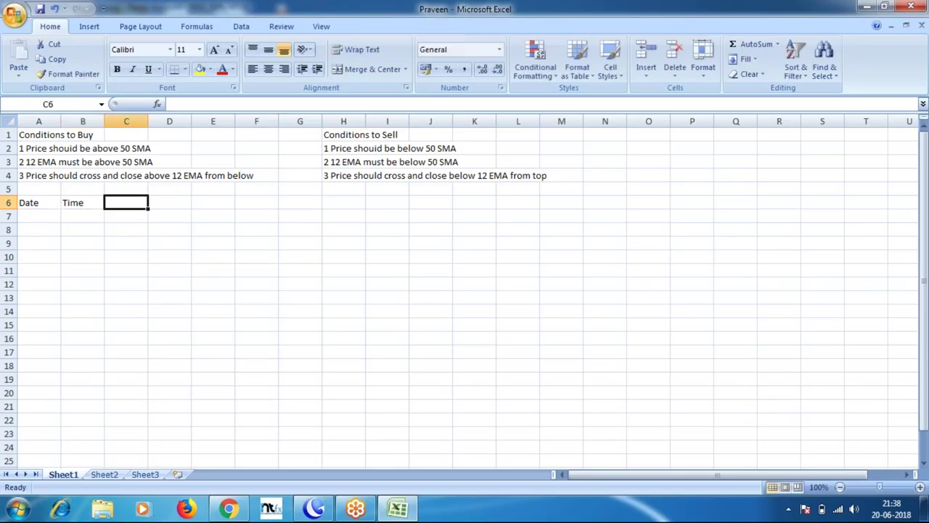
{"action": "type", "text": "Order"}
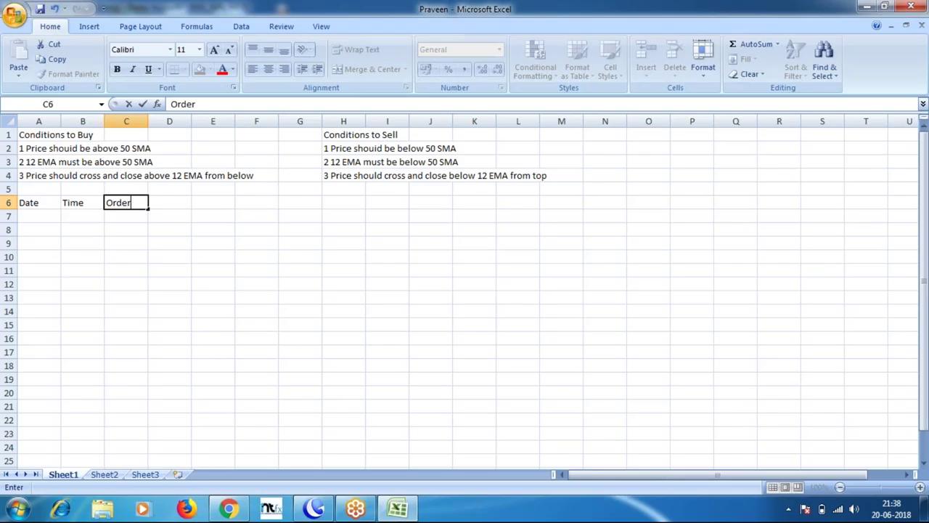
{"action": "key", "text": "Tab"}
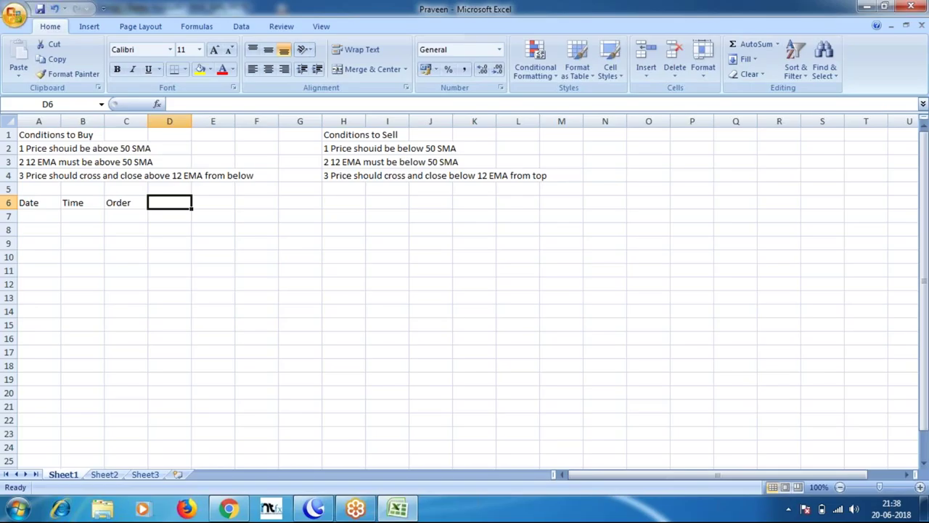
Complete the row 6 header with SL, TP, Result, Net and Remarks in cells D6 to H6
{"action": "type", "text": "SL"}
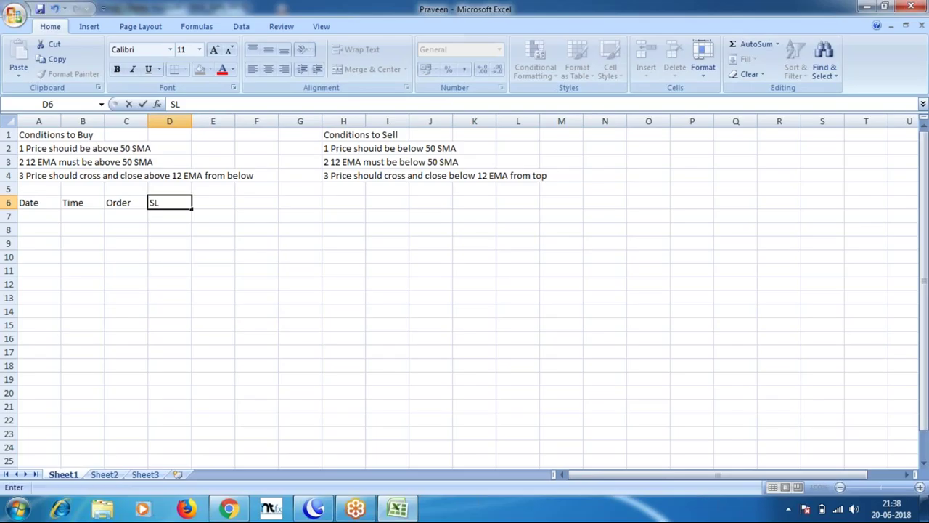
{"action": "key", "text": "Tab"}
{"action": "type", "text": "TP"}
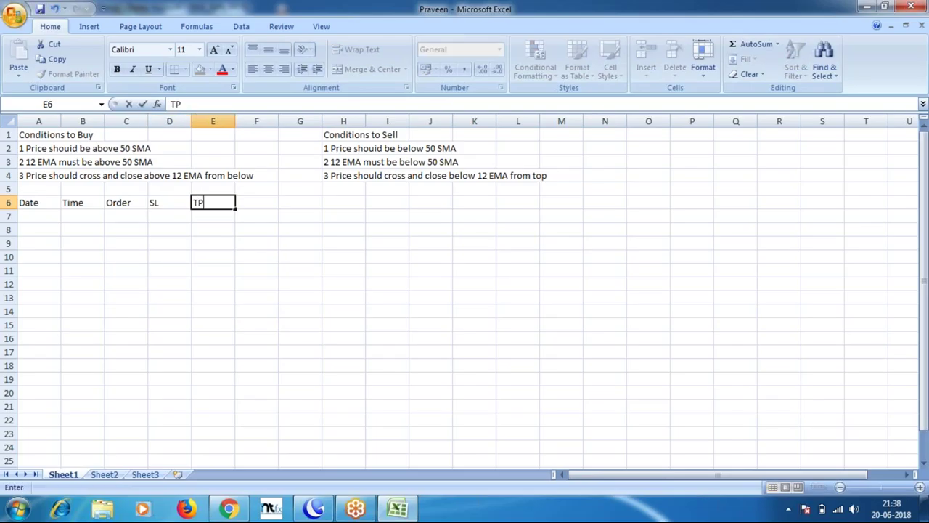
{"action": "key", "text": "Tab"}
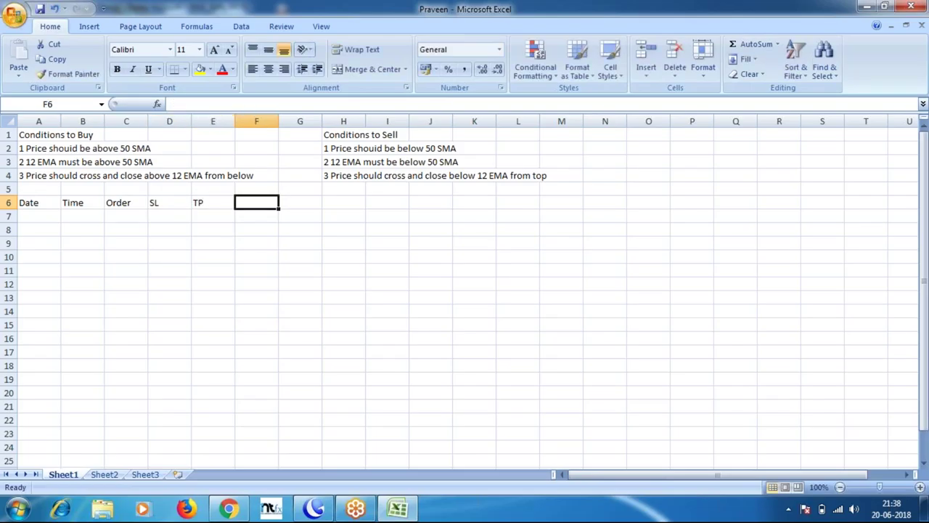
{"action": "type", "text": "Result"}
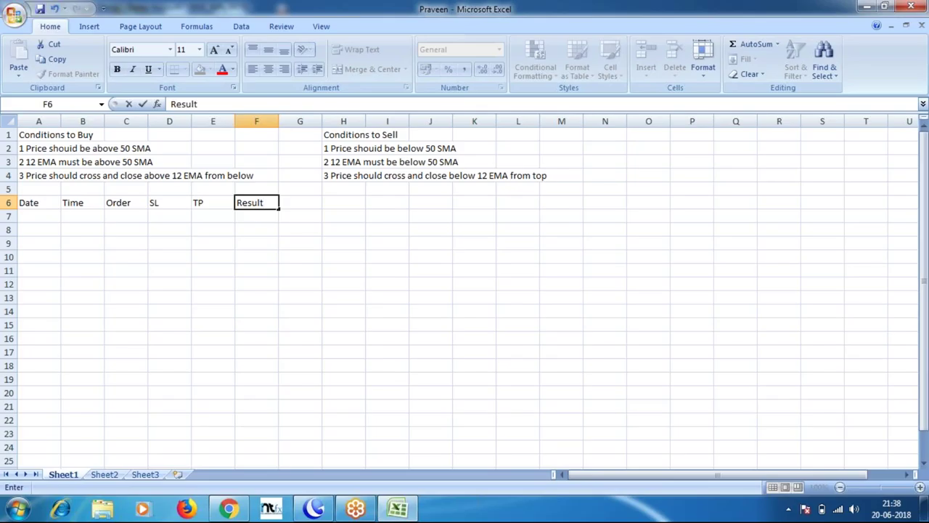
{"action": "key", "text": "Tab"}
{"action": "type", "text": "Net"}
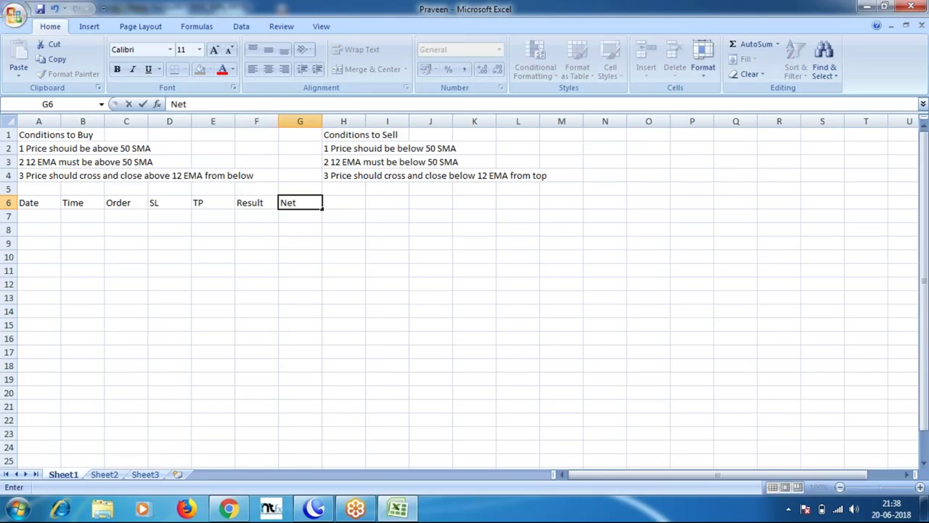
{"action": "key", "text": "Tab"}
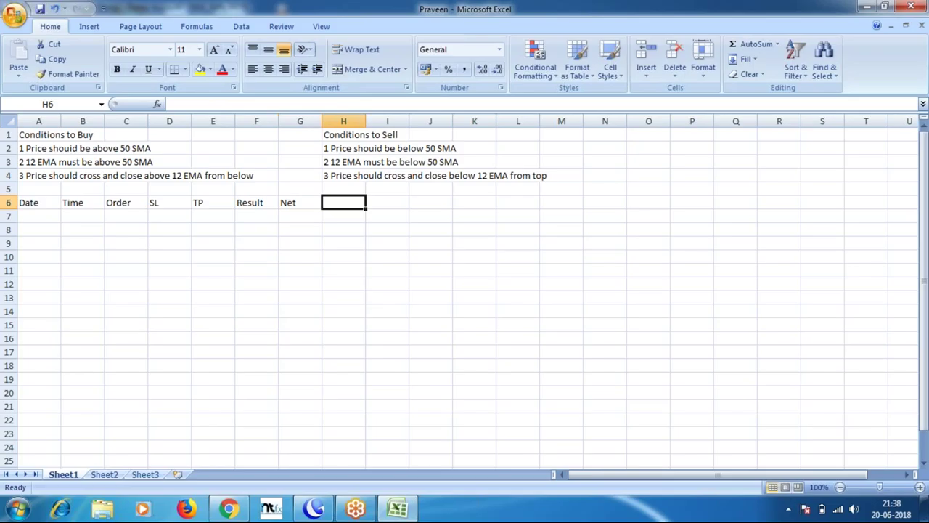
{"action": "type", "text": "Remarks"}
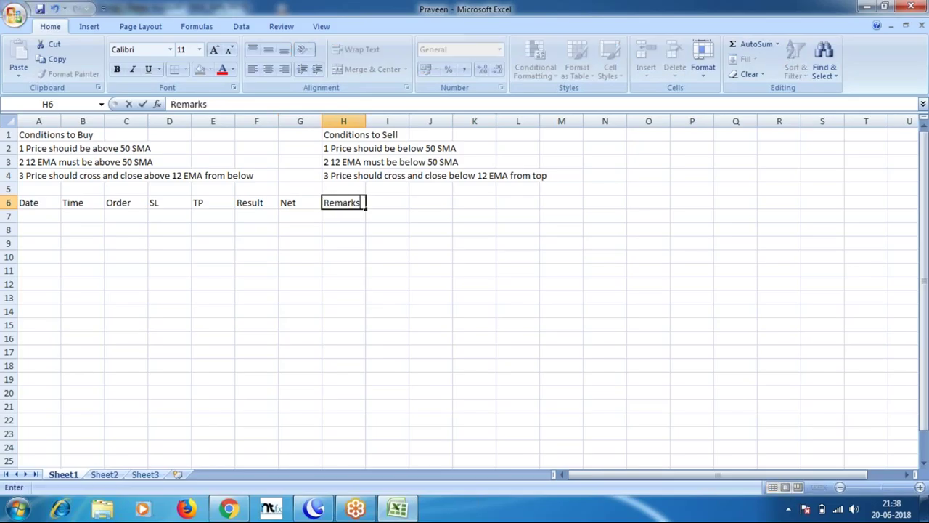
{"action": "key", "text": "Return"}
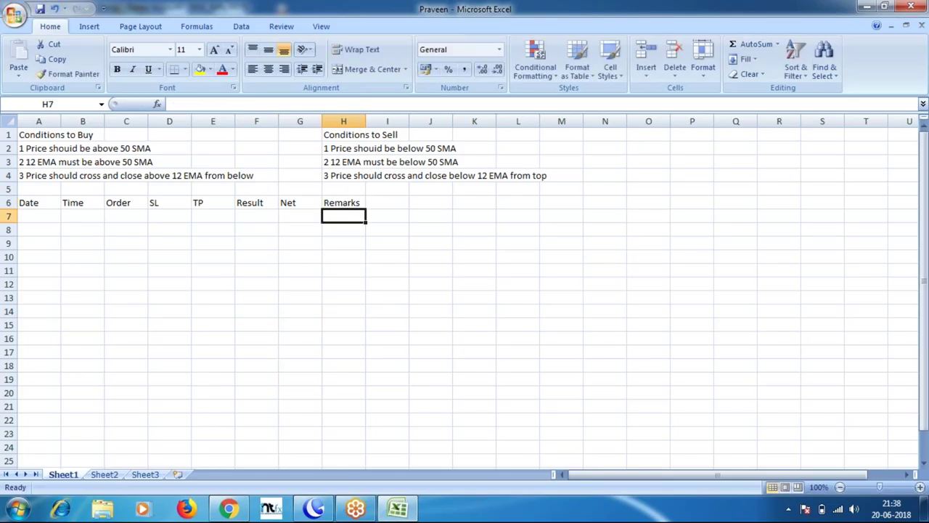
Make the header row 6 bold and centred, and select cell A7 for the first entry
{"action": "left_click", "coordinate": [9, 202]}
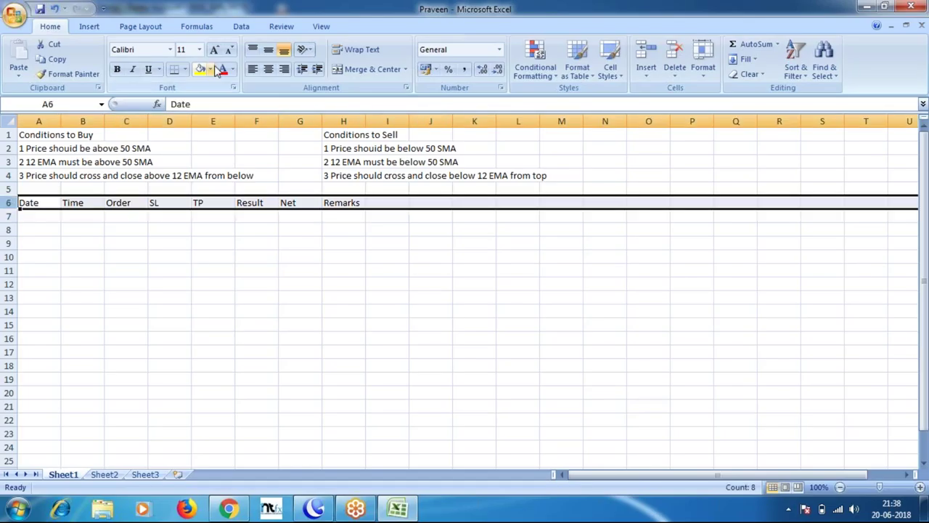
{"action": "key", "text": "ctrl+b"}
{"action": "left_click", "coordinate": [269, 69]}
{"action": "left_click", "coordinate": [256, 270]}
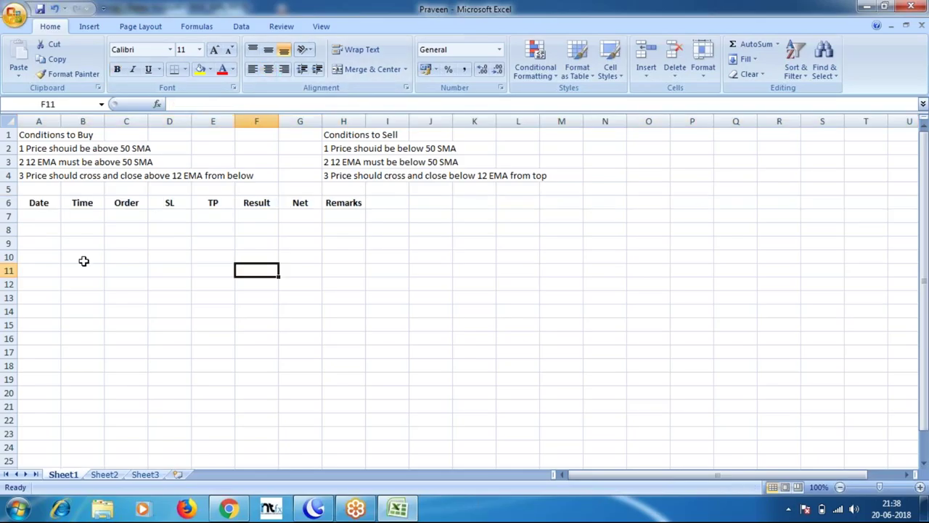
{"action": "left_click", "coordinate": [35, 217]}
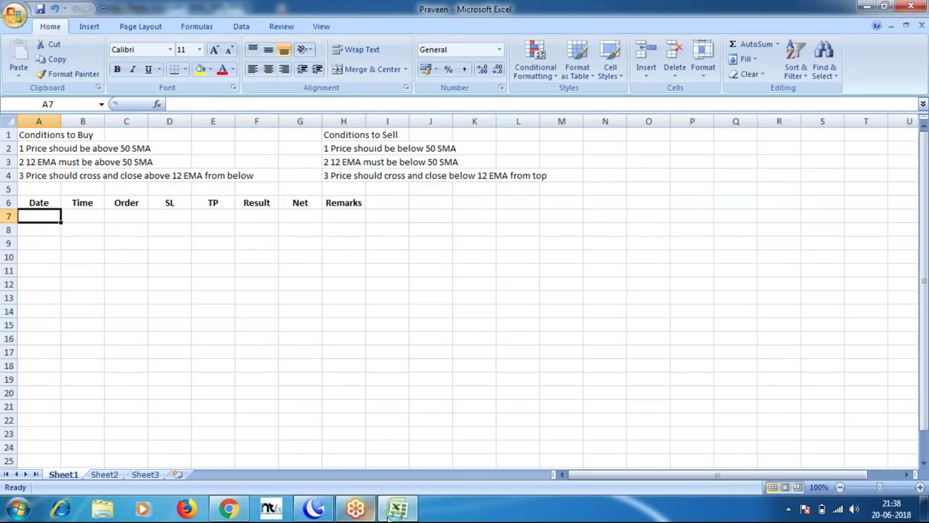
Switch to MetaTrader 4 and place a vertical line on the 1 June 2018 05:45 candle of the Nifty M15 chart
{"action": "left_click", "coordinate": [308, 510]}
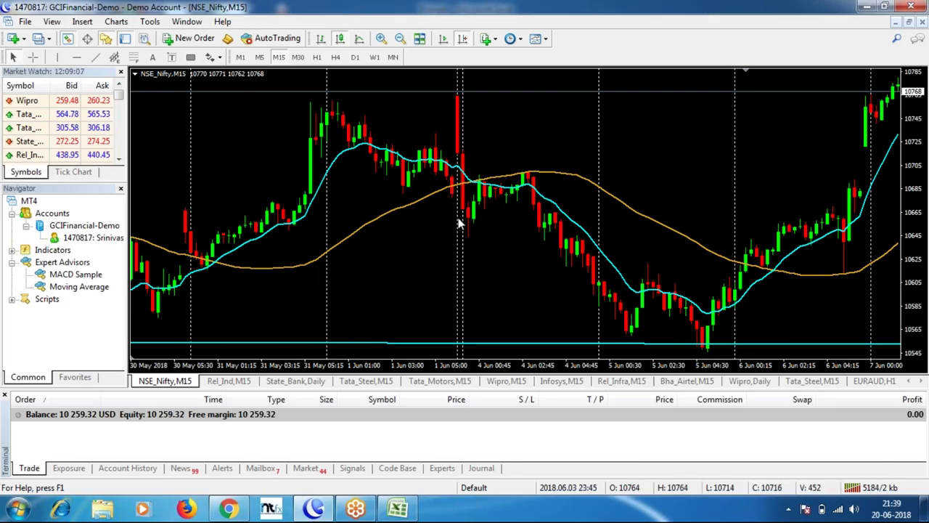
{"action": "mouse_move", "coordinate": [453, 195]}
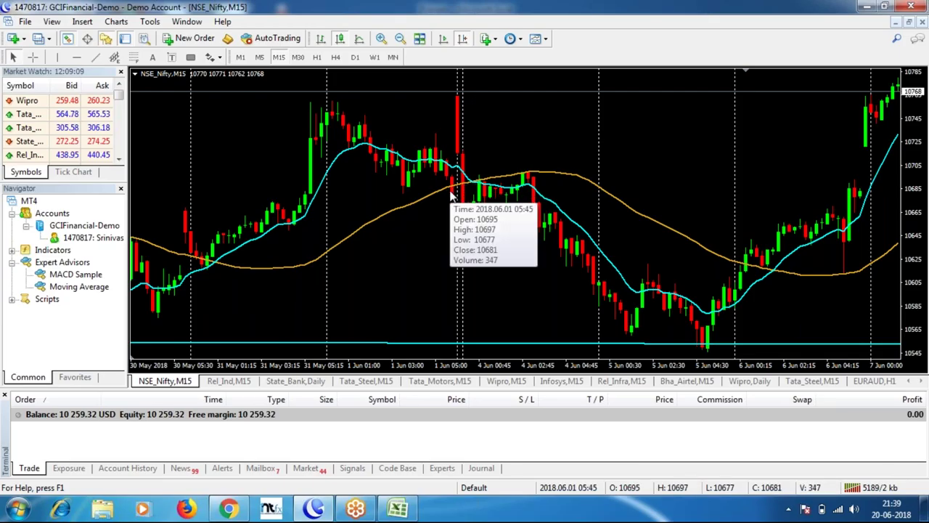
{"action": "key", "text": "ctrl+f"}
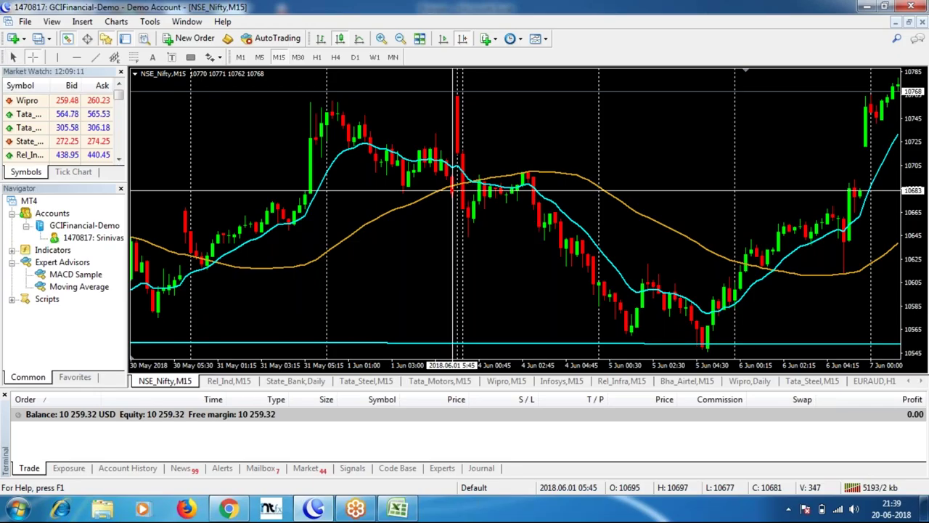
{"action": "key", "text": "Escape"}
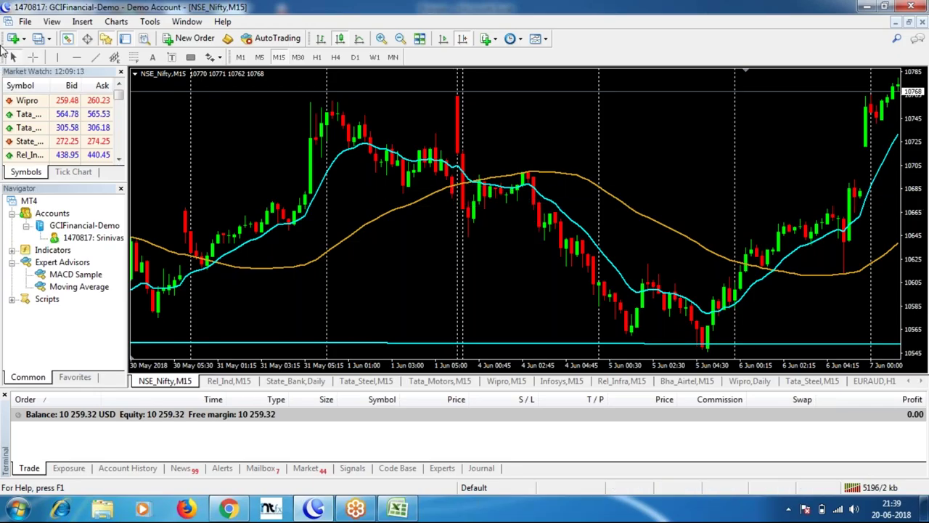
{"action": "left_click", "coordinate": [54, 58]}
{"action": "left_click", "coordinate": [456, 197]}
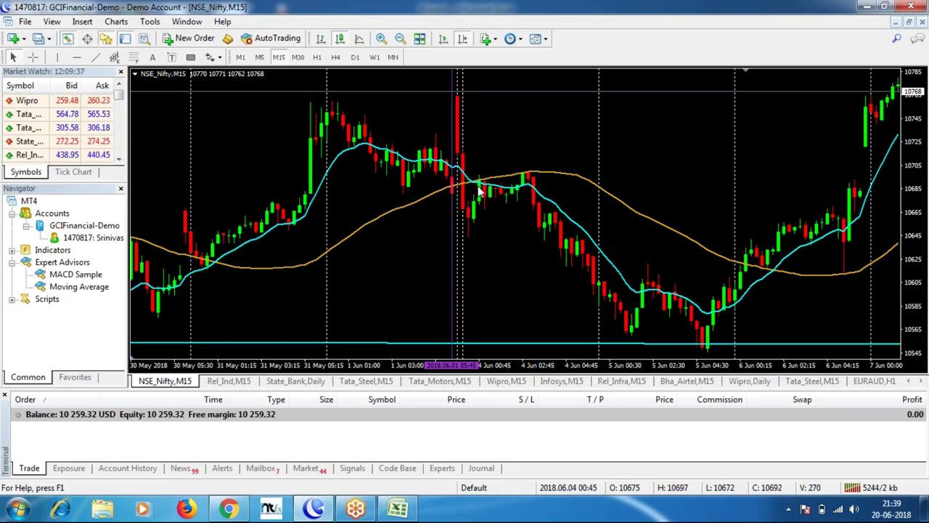
Place a second vertical line on the 4 June 2018 00:45 candle
{"action": "middle_click", "coordinate": [479, 190]}
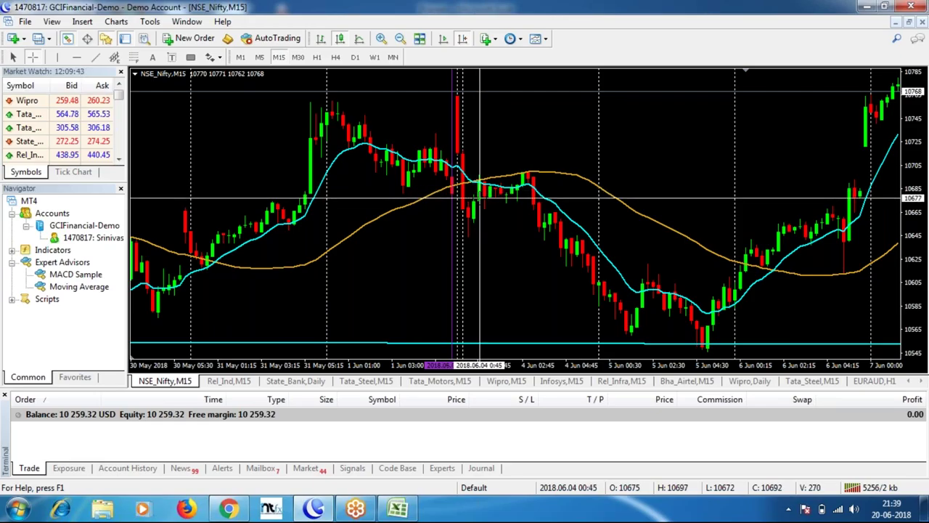
{"action": "key", "text": "Escape"}
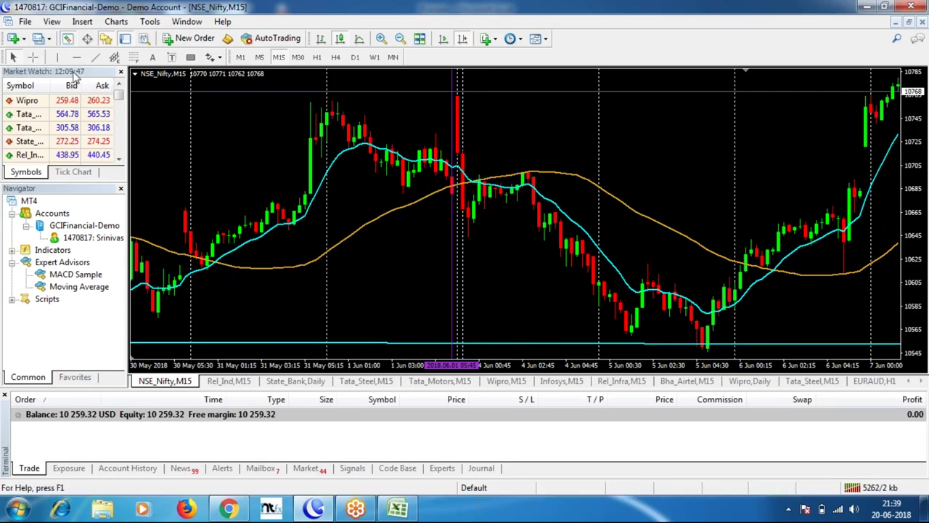
{"action": "left_click", "coordinate": [480, 189]}
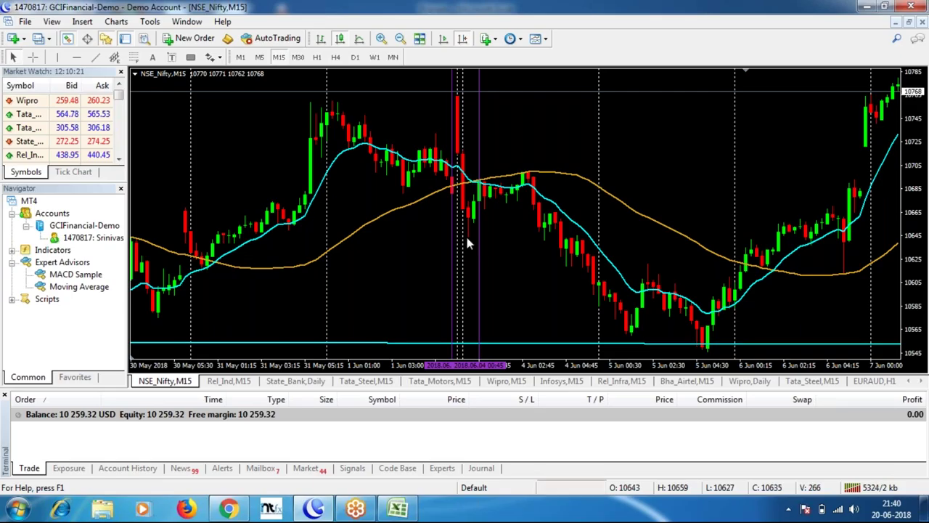
Trace the price swings from the 31 May high to the 5 June low with three connected trend lines, and delete all three
{"action": "mouse_move", "coordinate": [540, 172]}
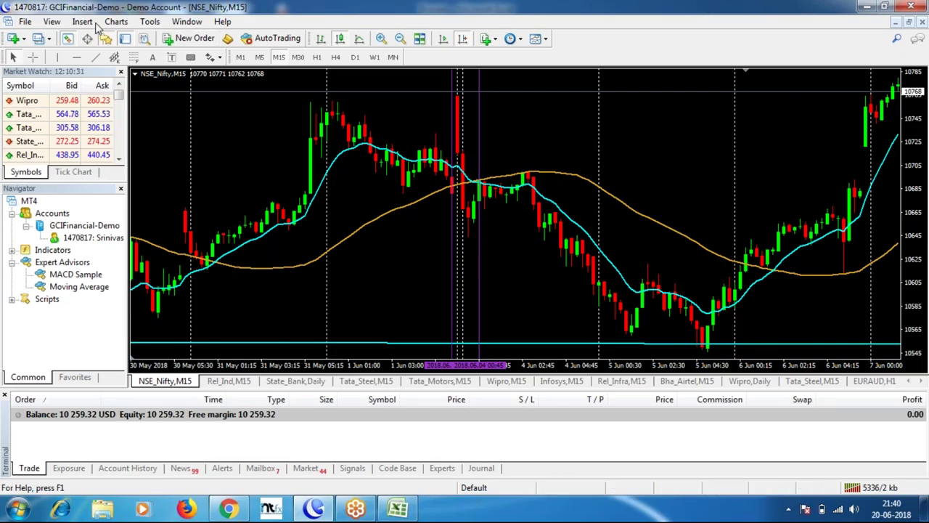
{"action": "left_click", "coordinate": [96, 56]}
{"action": "left_click_drag", "start_coordinate": [336, 97], "coordinate": [468, 236]}
{"action": "left_click", "coordinate": [95, 57]}
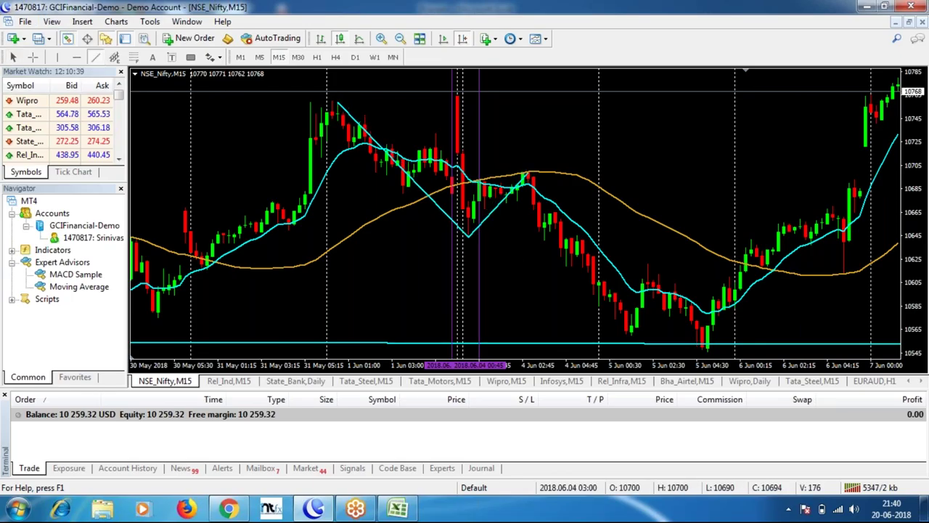
{"action": "left_click_drag", "start_coordinate": [531, 175], "coordinate": [630, 332]}
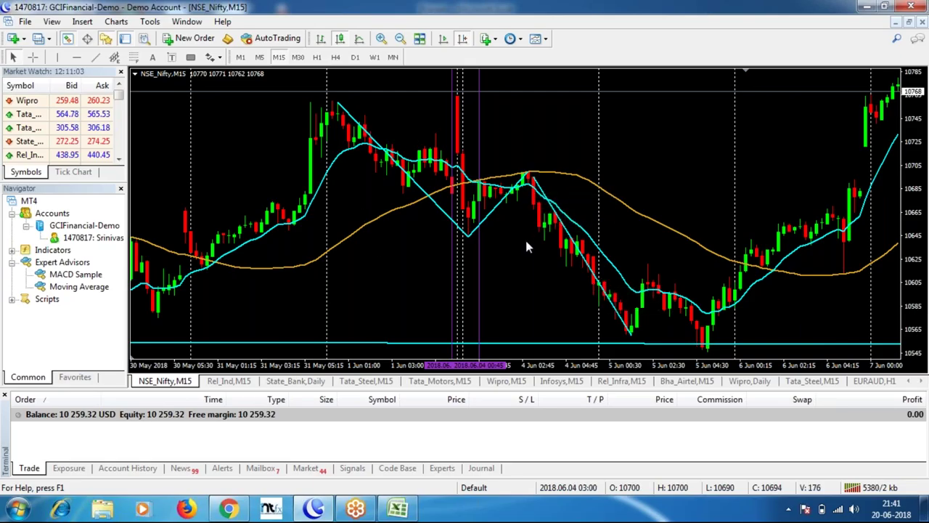
{"action": "double_click", "coordinate": [494, 207]}
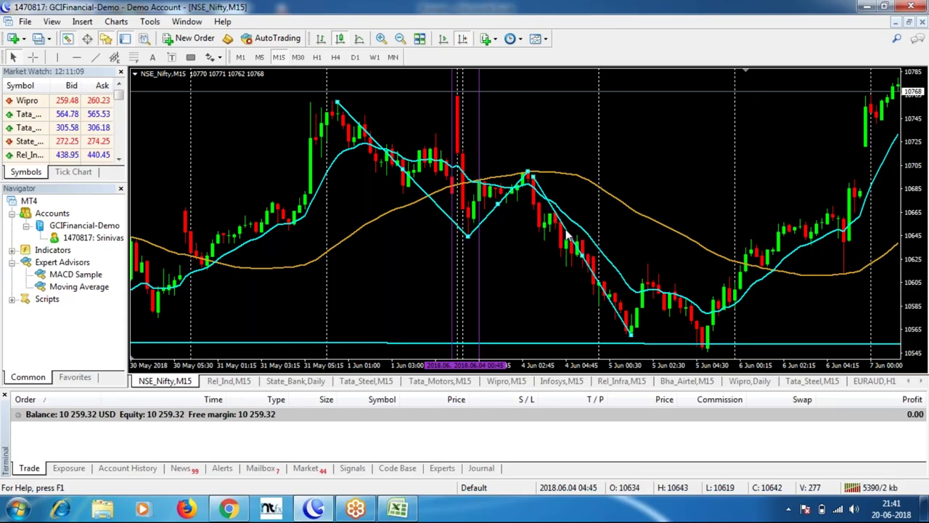
{"action": "key", "text": "Delete"}
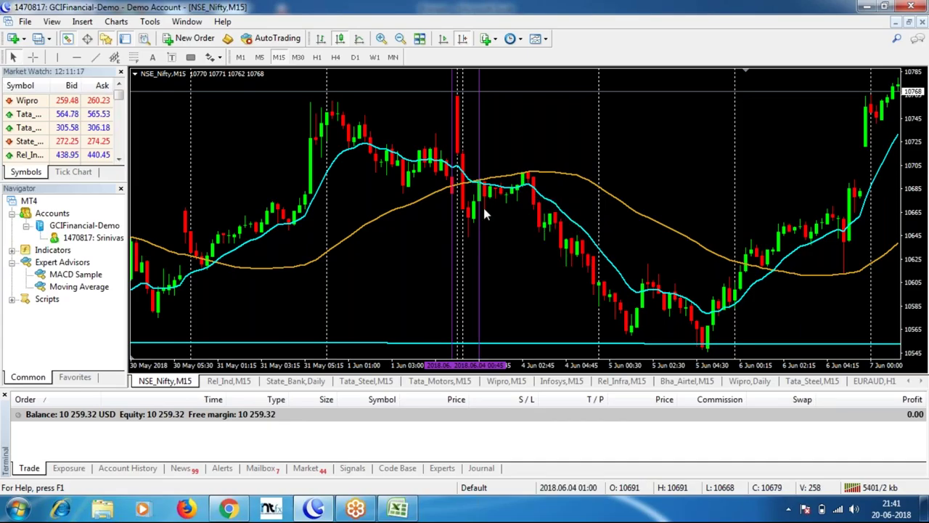
Mark the sell entry with a vertical line on the 4 June 2018 03:30 candle and a horizontal line at 10672
{"action": "mouse_move", "coordinate": [526, 176]}
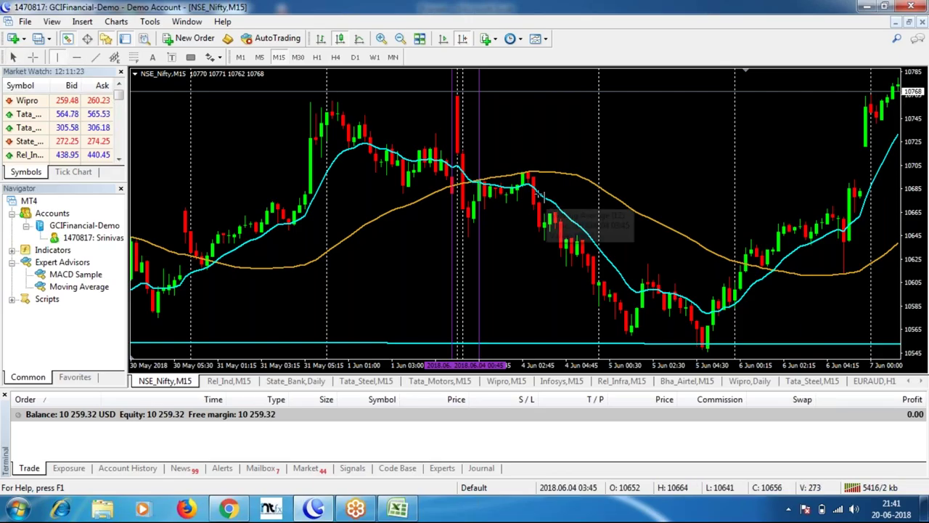
{"action": "left_click", "coordinate": [535, 194]}
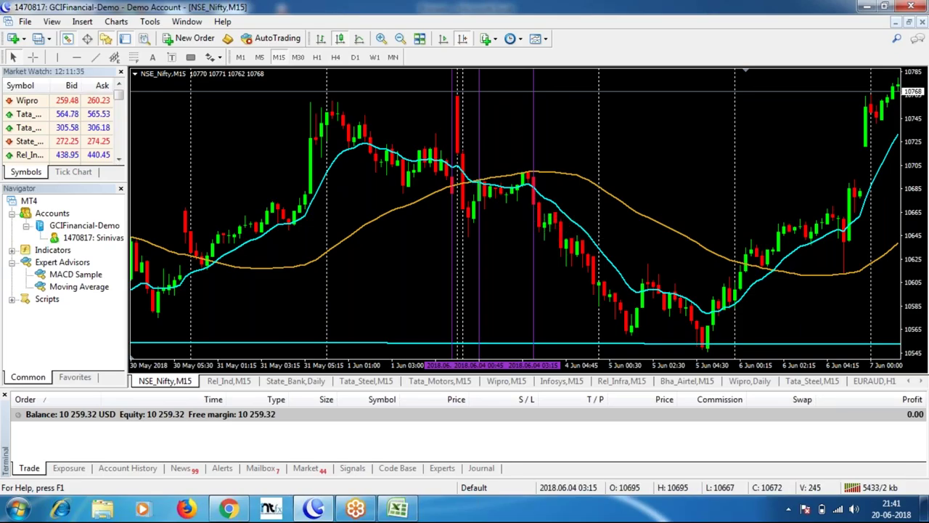
{"action": "left_click_drag", "start_coordinate": [534, 204], "coordinate": [539, 204]}
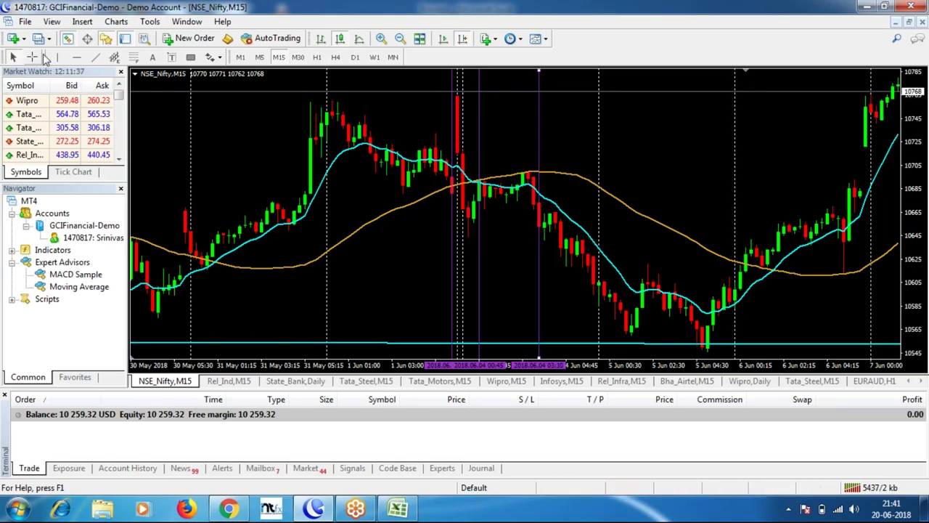
{"action": "left_click", "coordinate": [79, 58]}
{"action": "left_click", "coordinate": [543, 203]}
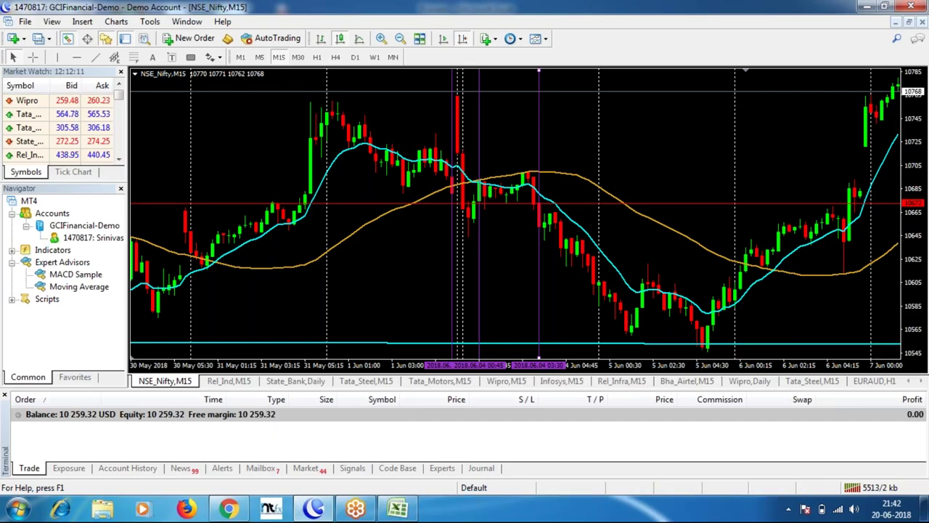
Switch to Excel and log the trade in row 7 with date 4-6-18, time 3.30 and order Sell in cells A7 to C7
{"action": "left_click", "coordinate": [400, 509]}
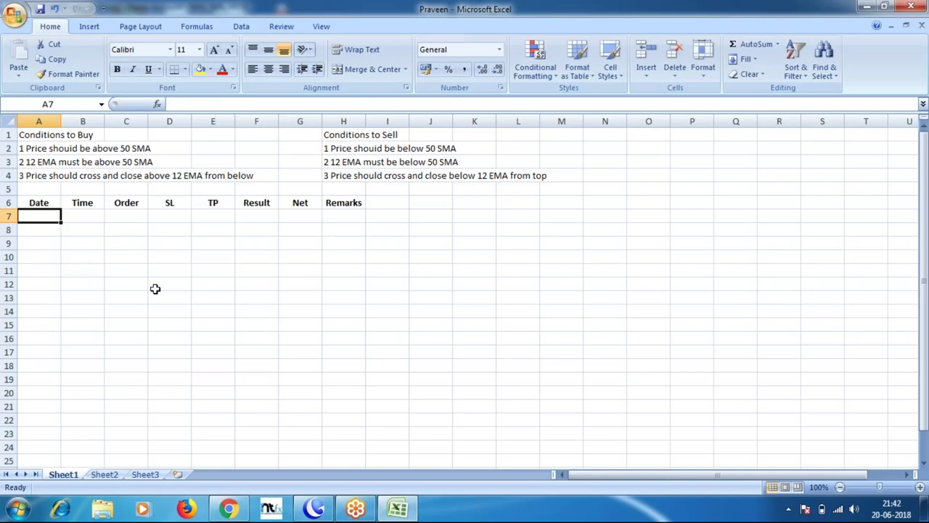
{"action": "type", "text": "4-6-18"}
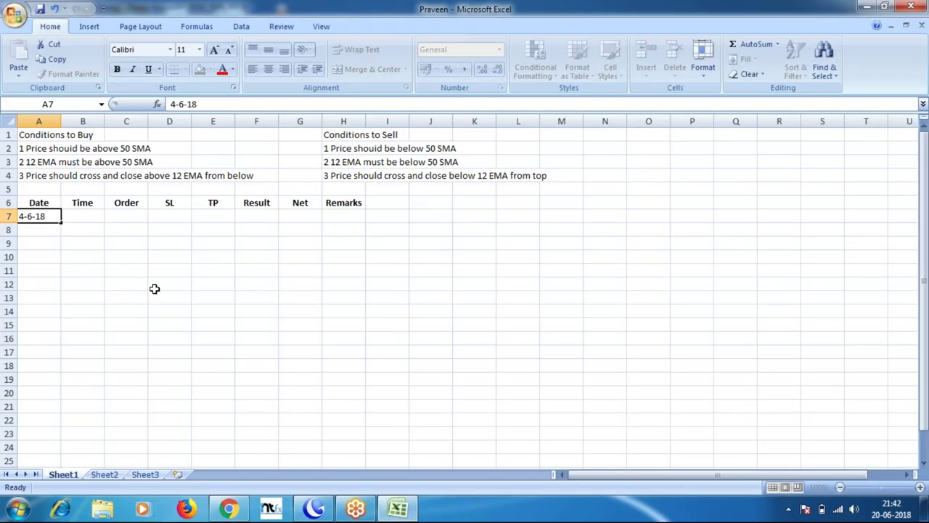
{"action": "key", "text": "Tab"}
{"action": "type", "text": "3.30"}
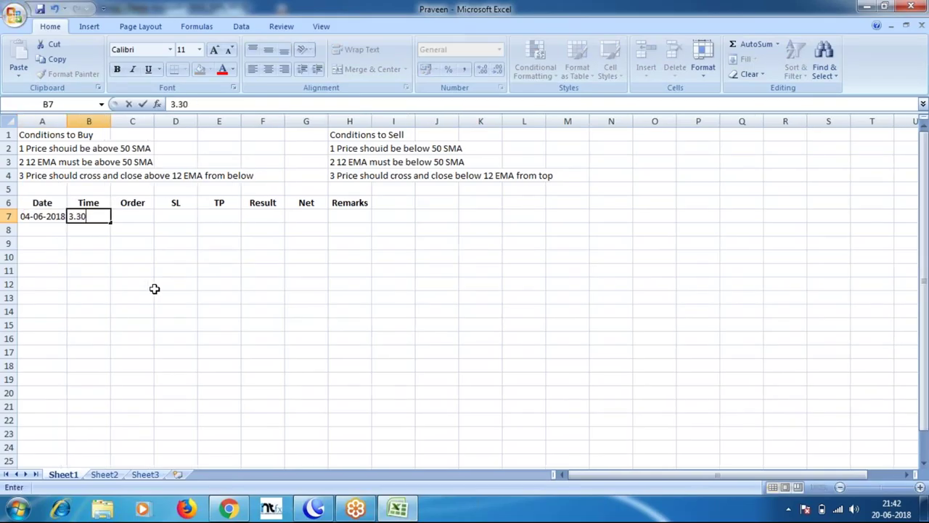
{"action": "key", "text": "Tab"}
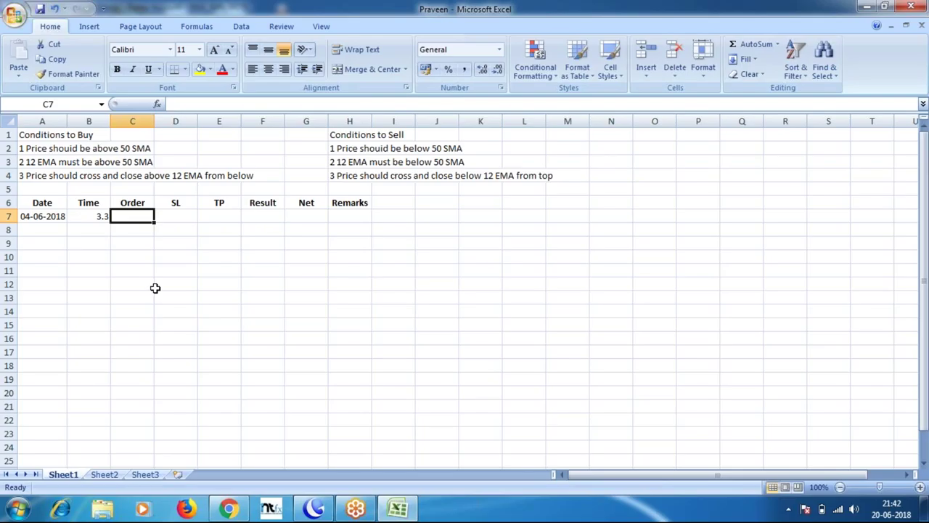
{"action": "type", "text": "Sell"}
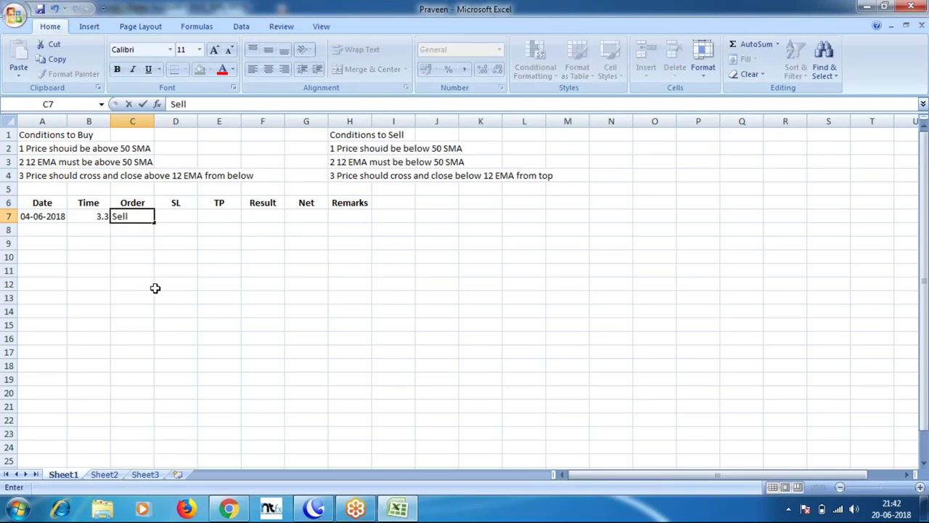
{"action": "key", "text": "Tab"}
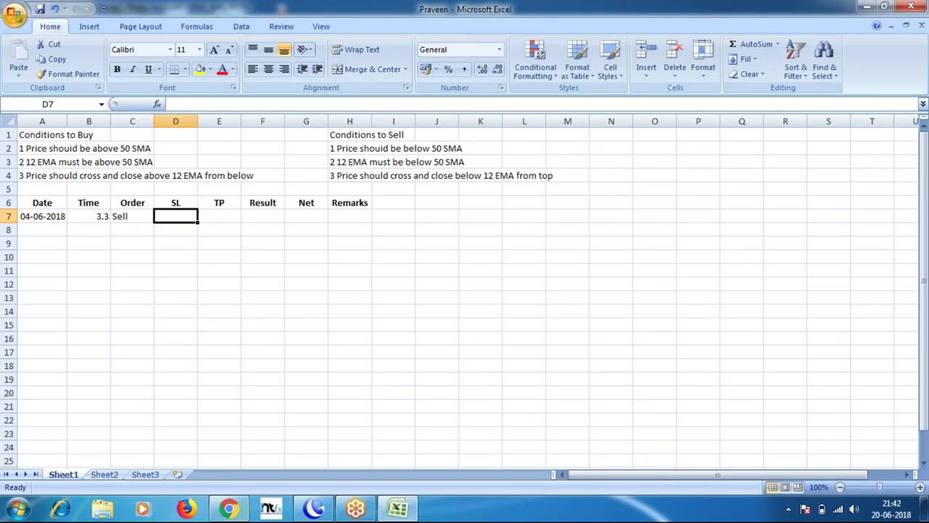
Switch to MetaTrader 4 and measure with the crosshair from the entry line up to the 4 June 03:00 high and a similar distance below
{"action": "left_click", "coordinate": [320, 508]}
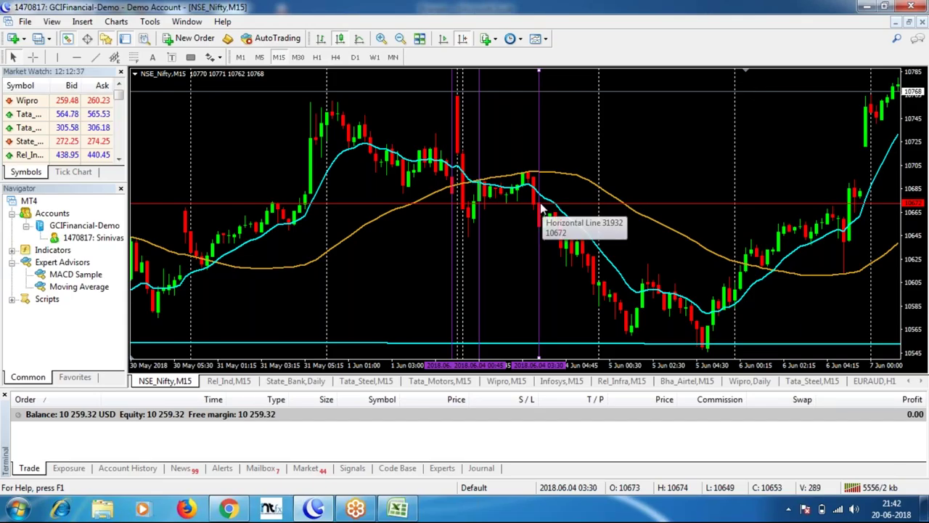
{"action": "mouse_move", "coordinate": [528, 175]}
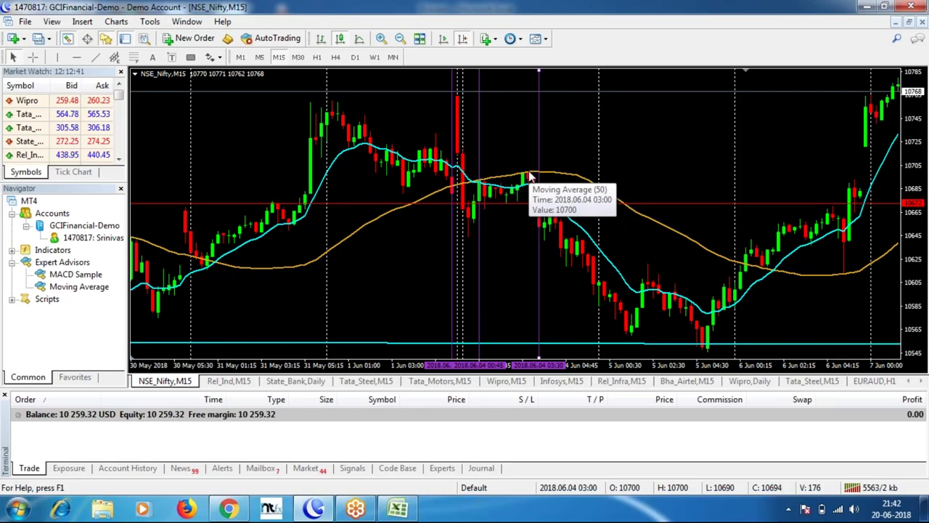
{"action": "key", "text": "ctrl+f"}
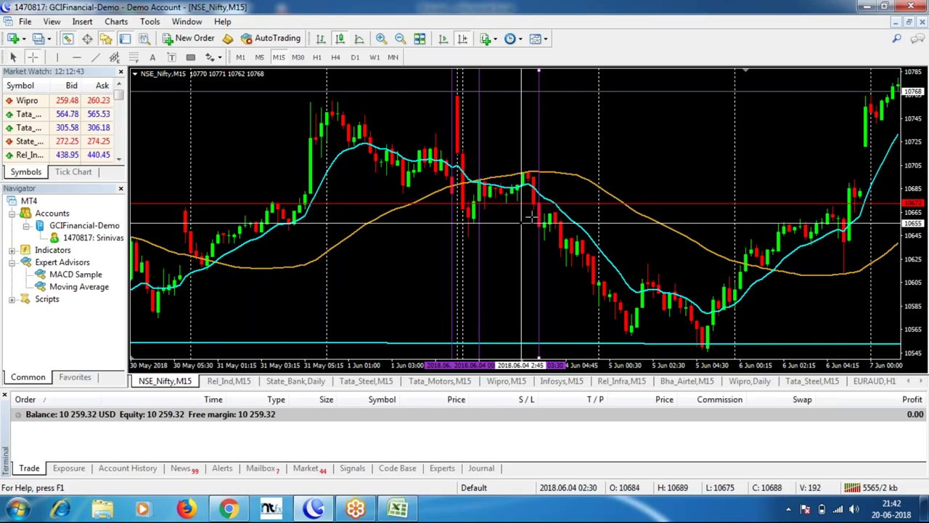
{"action": "left_click_drag", "start_coordinate": [540, 202], "coordinate": [530, 169]}
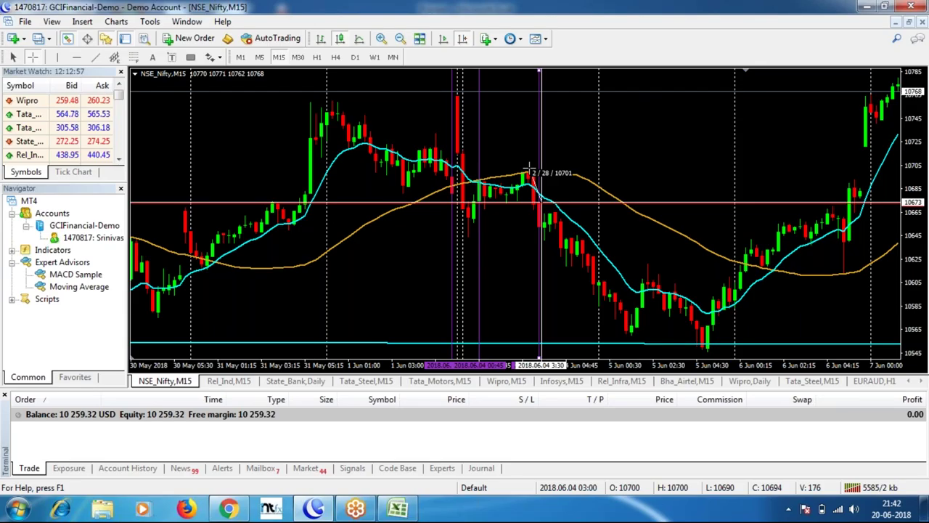
{"action": "left_click_drag", "start_coordinate": [530, 170], "coordinate": [546, 238]}
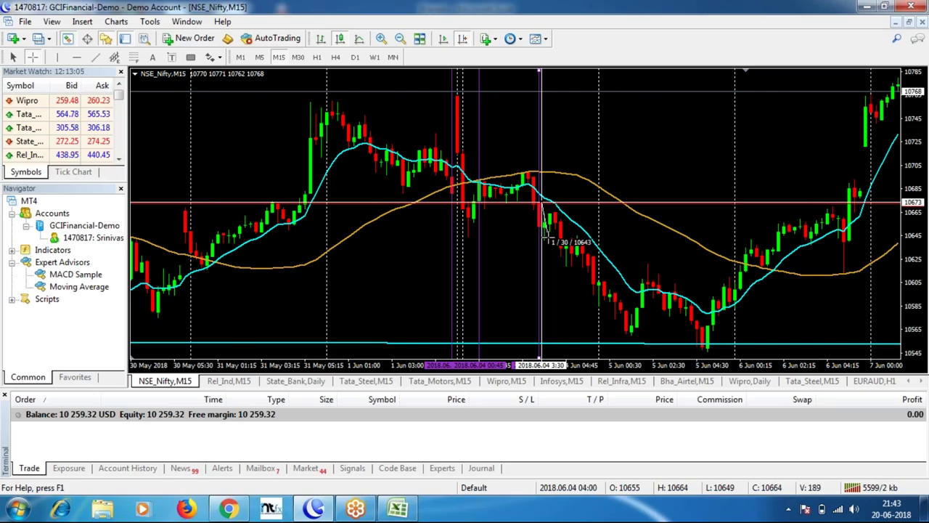
{"action": "left_click_drag", "start_coordinate": [546, 240], "coordinate": [546, 240]}
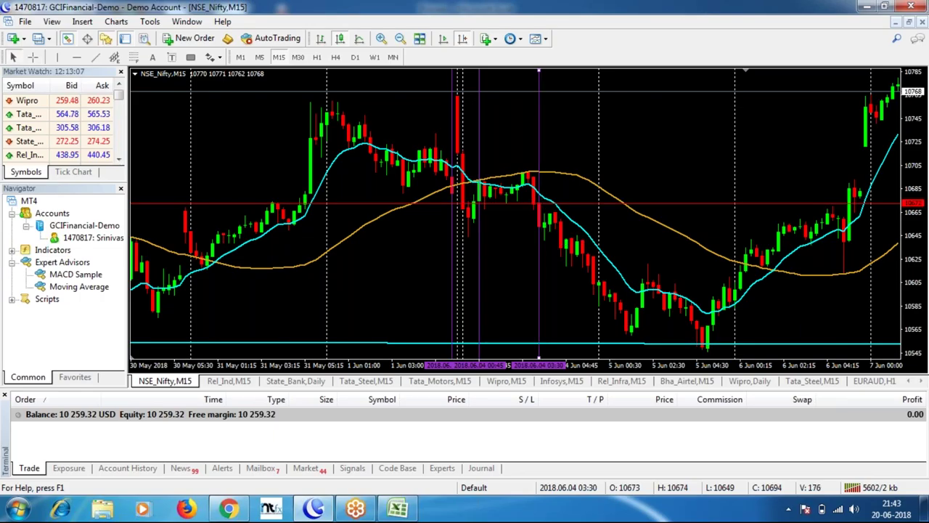
Switch to Excel and enter 28 for the trade's SL, TP and Result in cells D7 to F7
{"action": "left_click", "coordinate": [398, 508]}
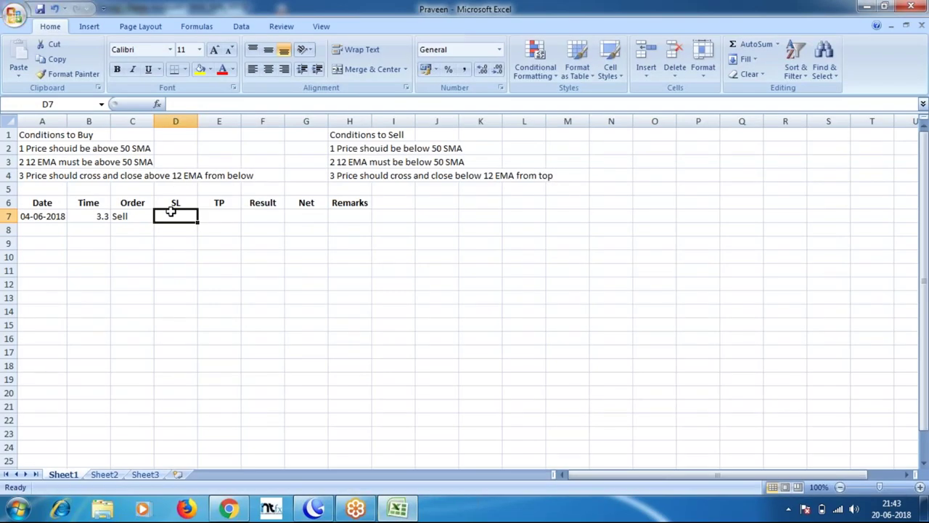
{"action": "type", "text": "28"}
{"action": "key", "text": "Tab"}
{"action": "type", "text": "28"}
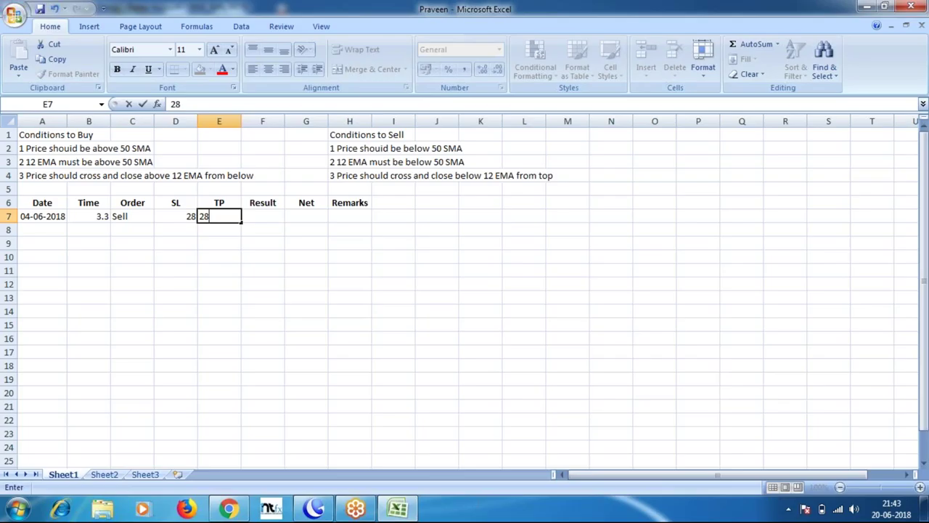
{"action": "key", "text": "Tab"}
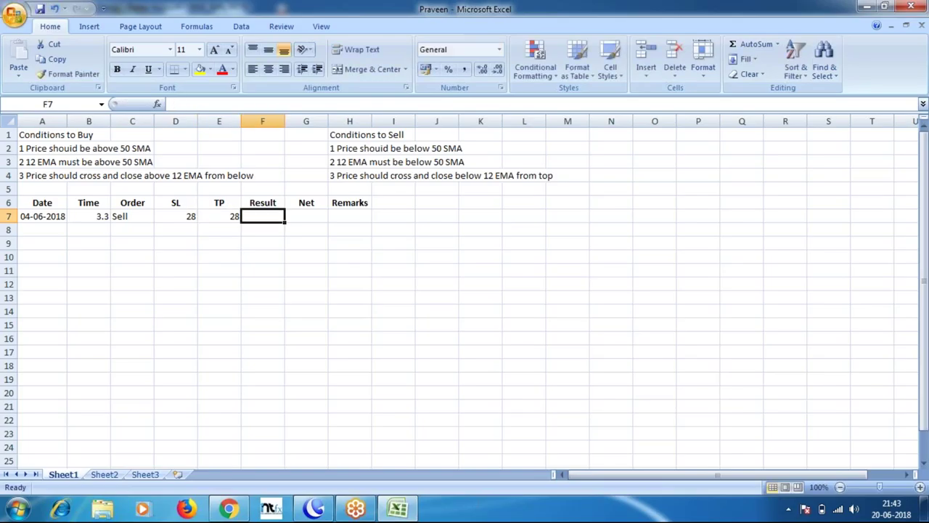
{"action": "type", "text": "28"}
{"action": "key", "text": "Tab"}
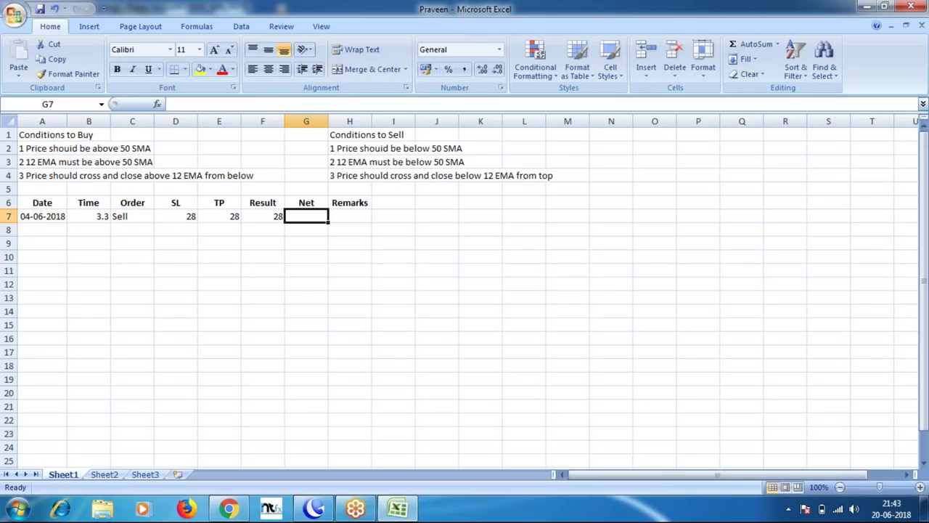
Enter the formula =F7 in cell G7 for the first trade's net, and select cell A8
{"action": "type", "text": "="}
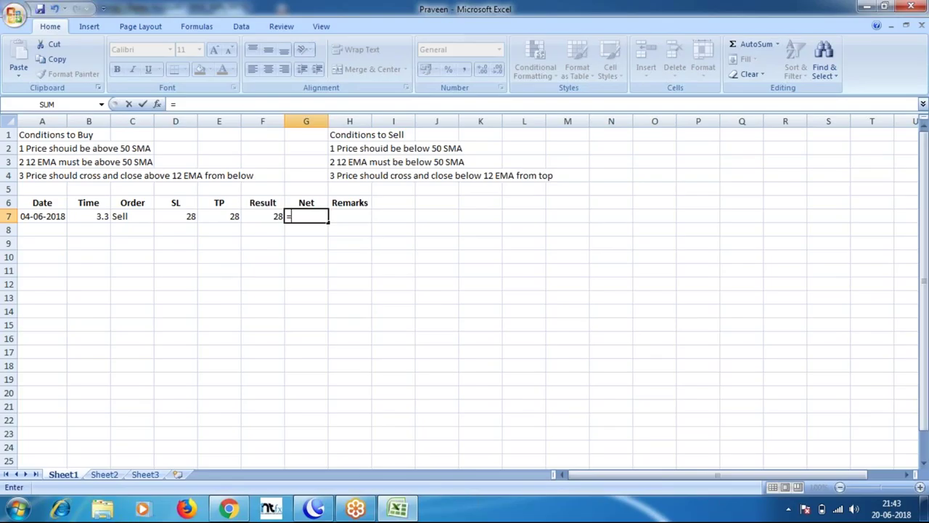
{"action": "type", "text": "f7"}
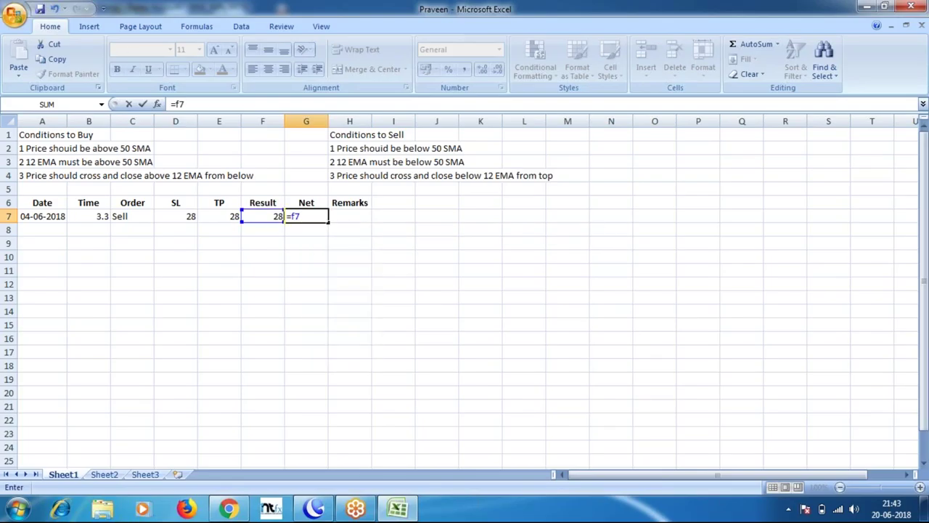
{"action": "key", "text": "Return"}
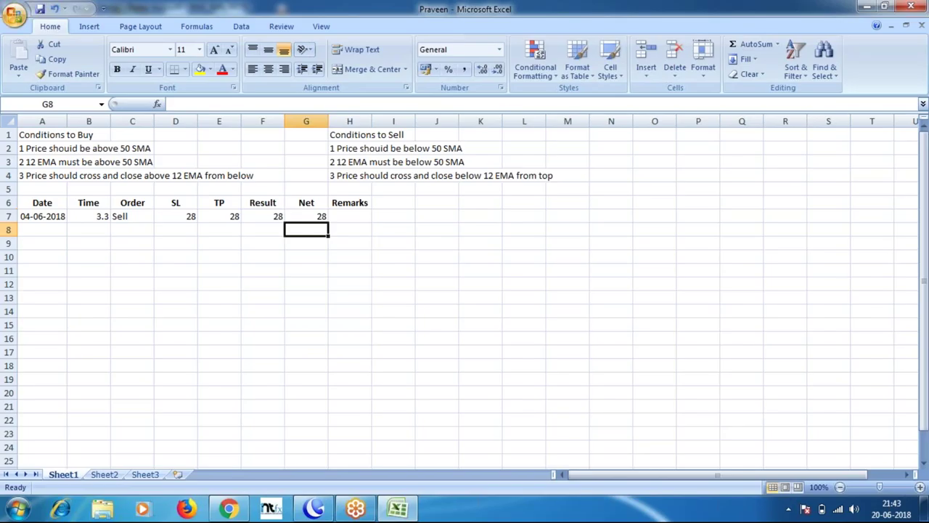
{"action": "left_click", "coordinate": [311, 217]}
{"action": "left_click", "coordinate": [31, 229]}
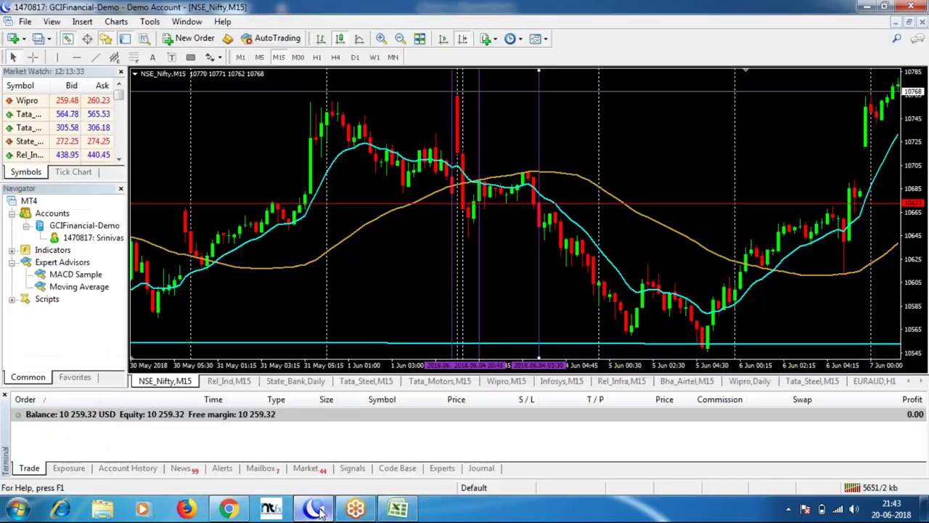
Switch to MetaTrader 4 and mark the next sell entry with a vertical line on the 5 June 2018 03:00 candle and a horizontal line at 10595
{"action": "left_click", "coordinate": [313, 508]}
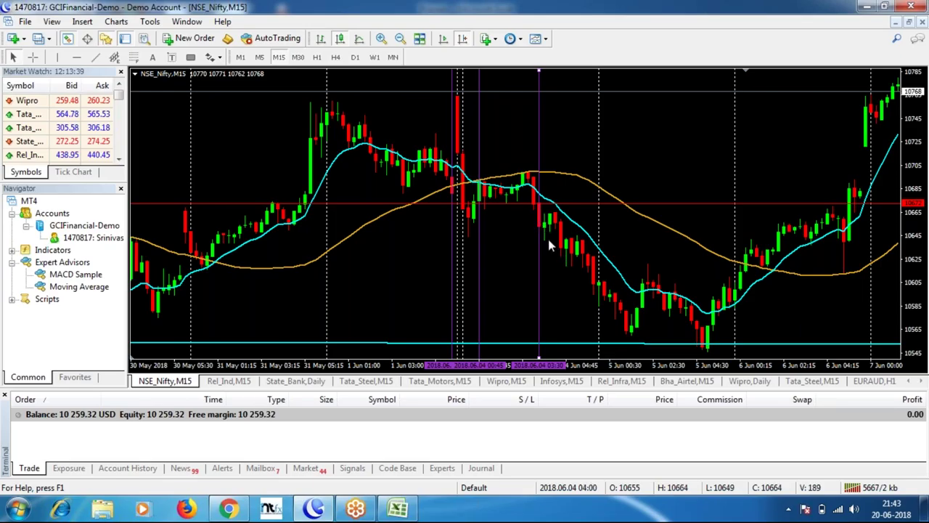
{"action": "mouse_move", "coordinate": [544, 205]}
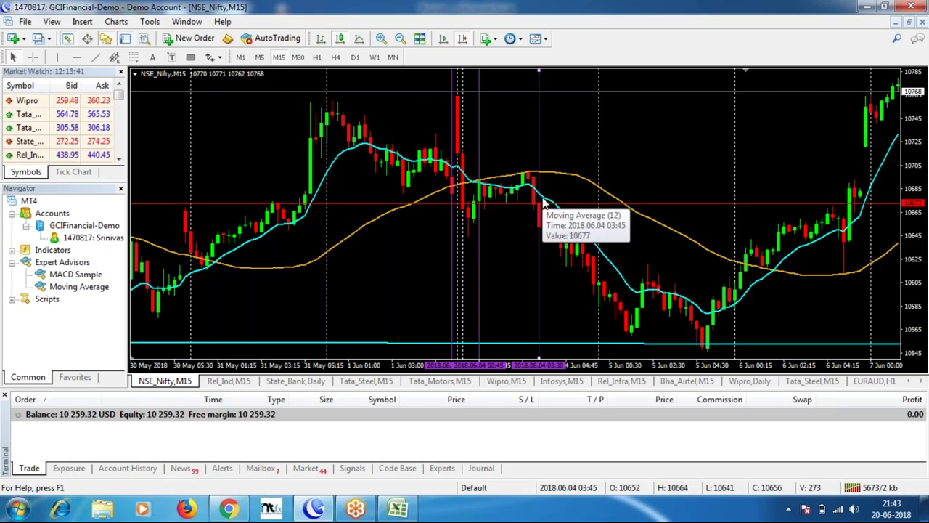
{"action": "mouse_move", "coordinate": [635, 335]}
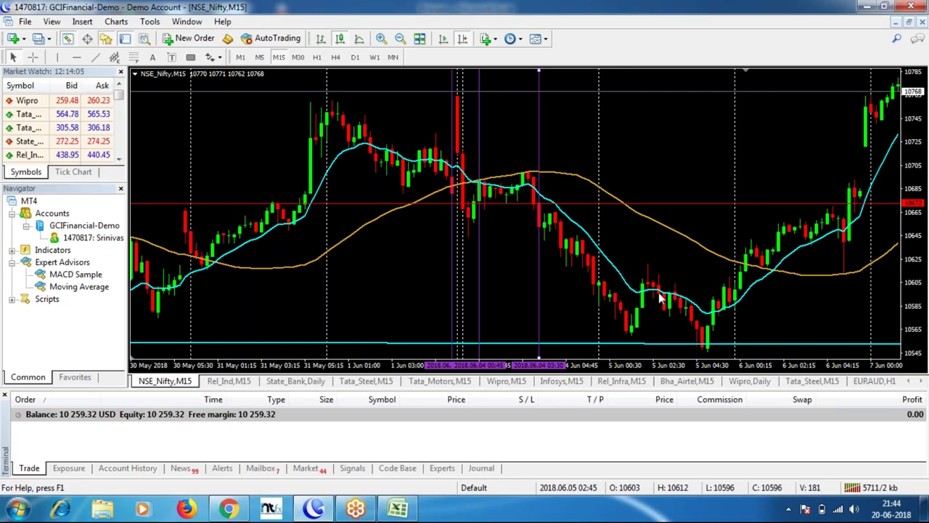
{"action": "mouse_move", "coordinate": [660, 302]}
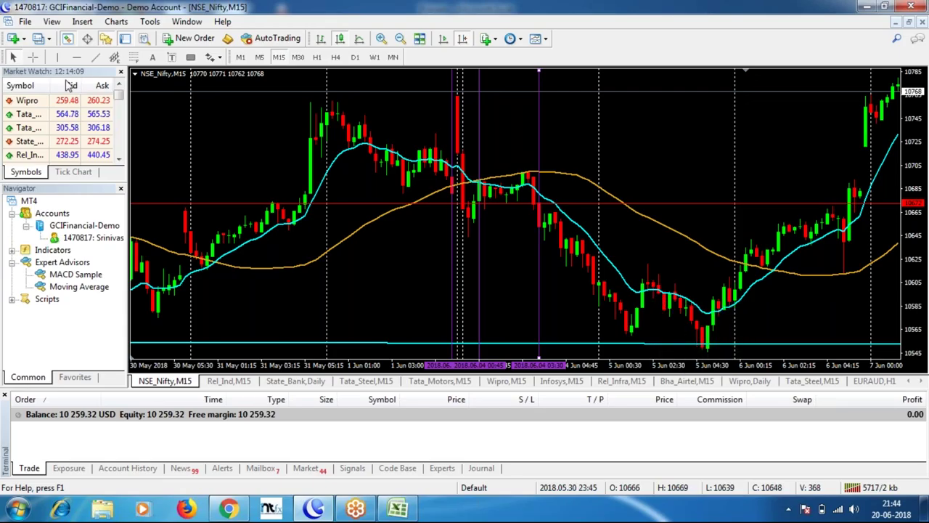
{"action": "left_click", "coordinate": [58, 57]}
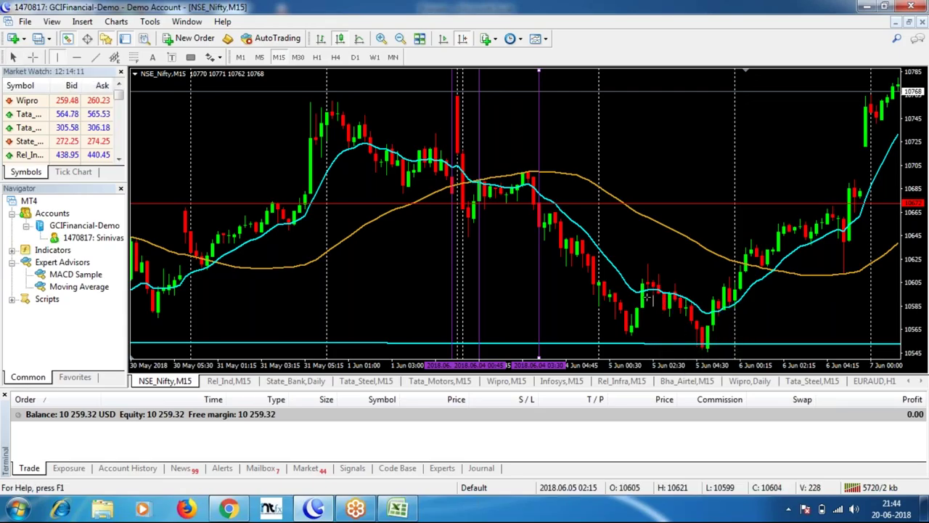
{"action": "left_click", "coordinate": [659, 294]}
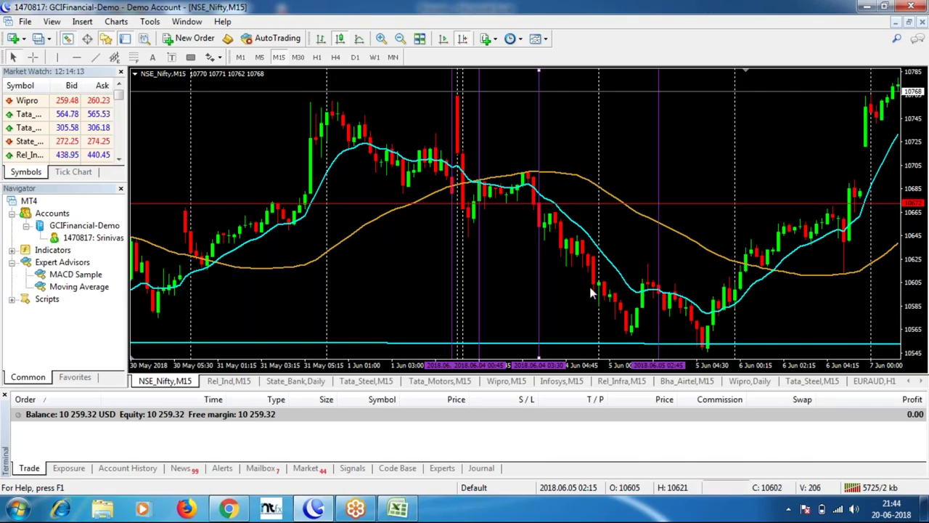
{"action": "left_click", "coordinate": [77, 57]}
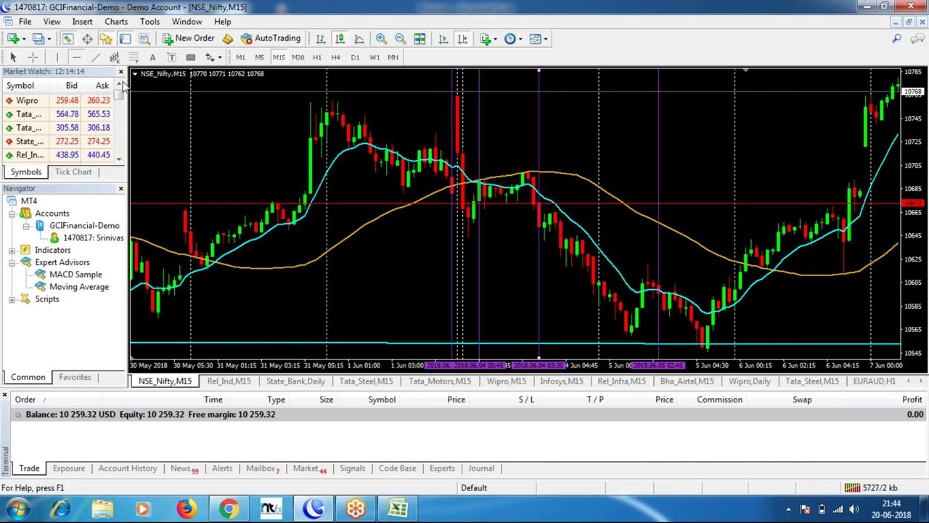
{"action": "left_click", "coordinate": [658, 294]}
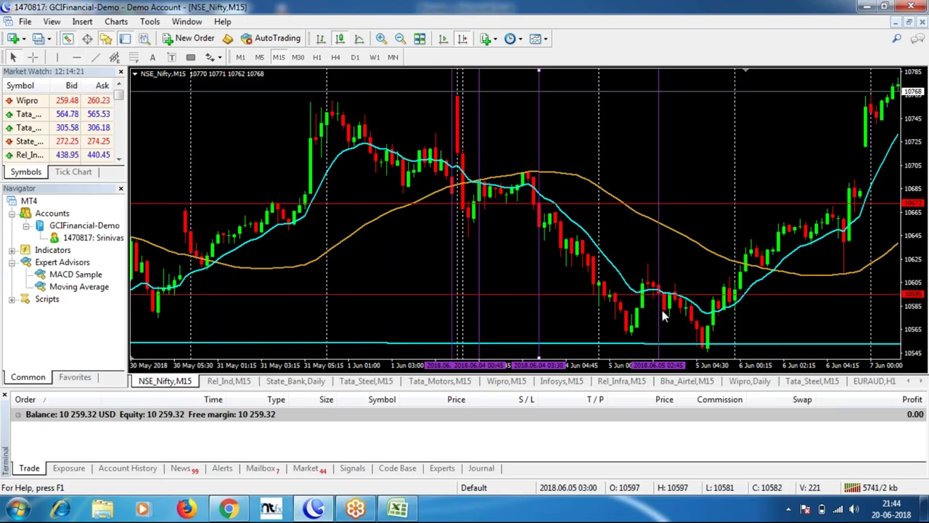
{"action": "left_click_drag", "start_coordinate": [662, 318], "coordinate": [664, 320]}
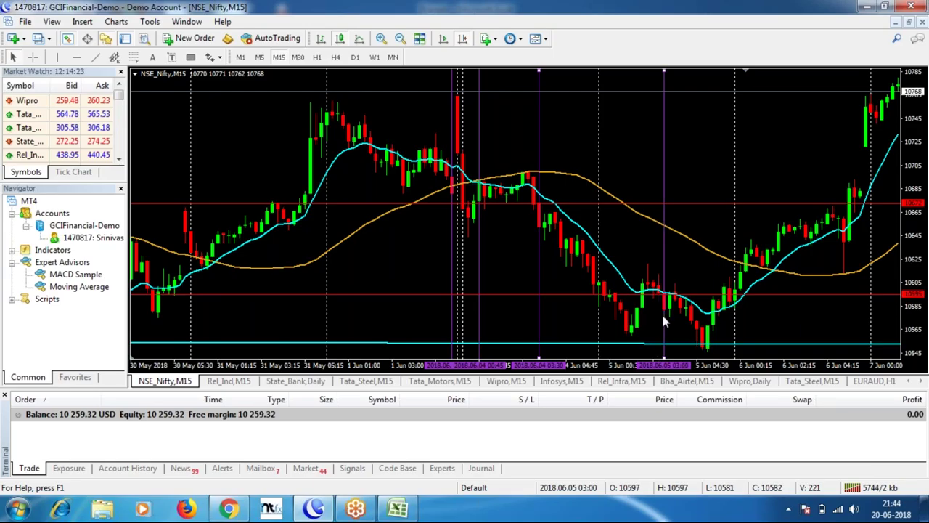
Measure with the crosshair from the 10595 entry line up to the recent 5 June high and down towards the low that follows
{"action": "middle_click", "coordinate": [663, 295]}
{"action": "left_click_drag", "start_coordinate": [664, 294], "coordinate": [657, 262]}
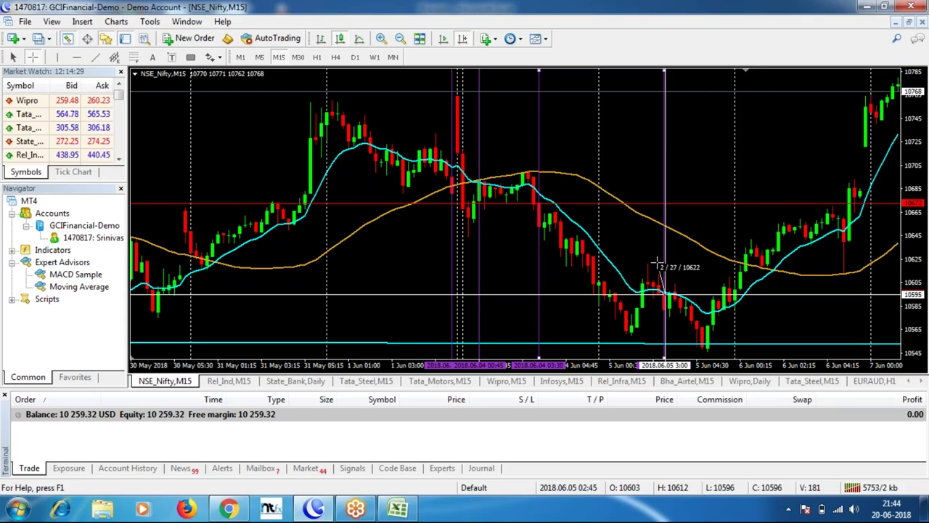
{"action": "left_click_drag", "start_coordinate": [658, 263], "coordinate": [704, 345]}
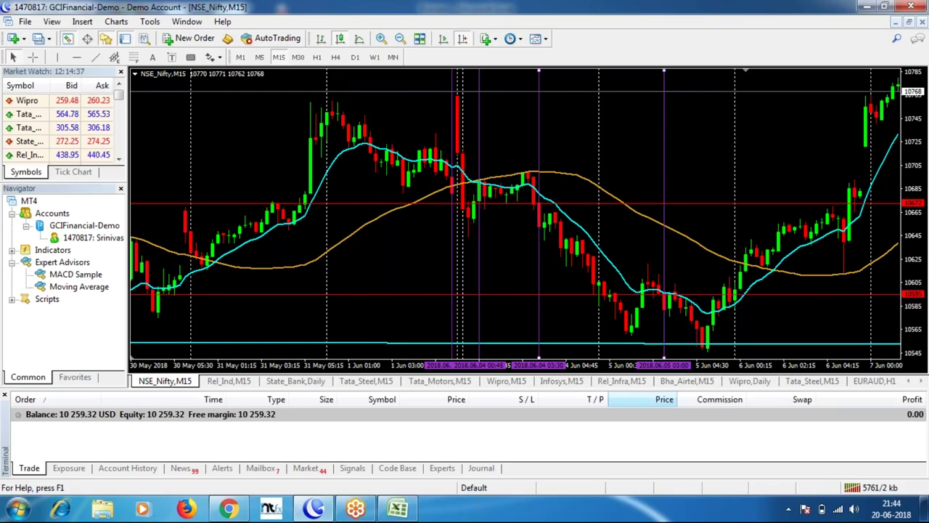
Switch to Excel and log the second trade in cells A8 to C8 with date 05-06-2018, time 3.00 and order Sell
{"action": "left_click", "coordinate": [397, 508]}
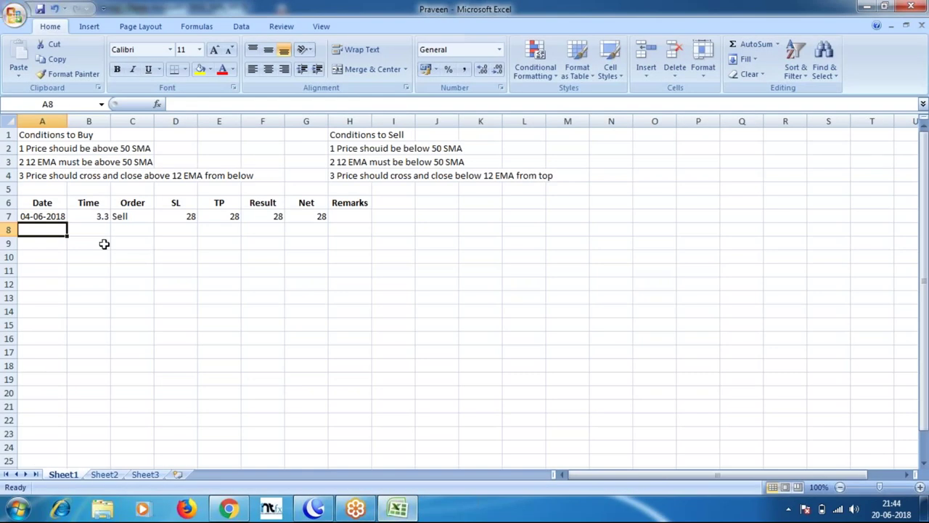
{"action": "type", "text": "5-6-06-2018"}
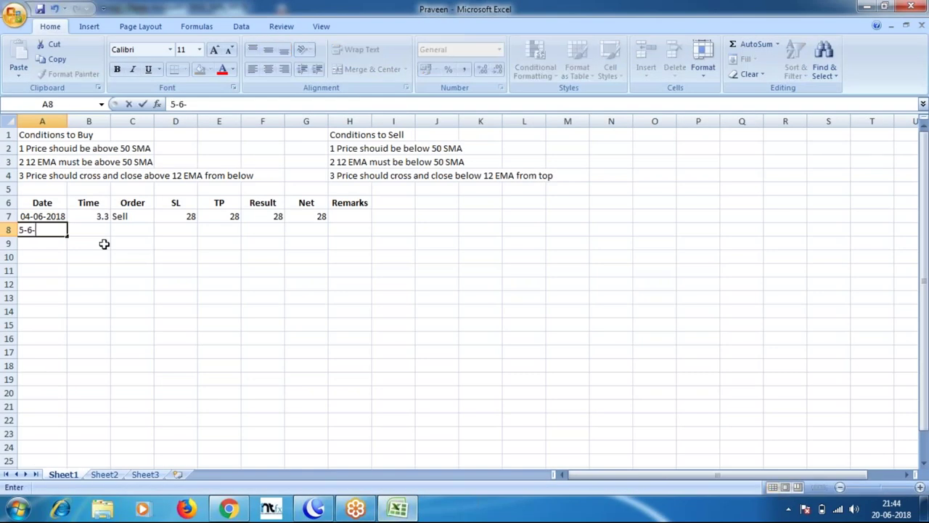
{"action": "key", "text": "Tab"}
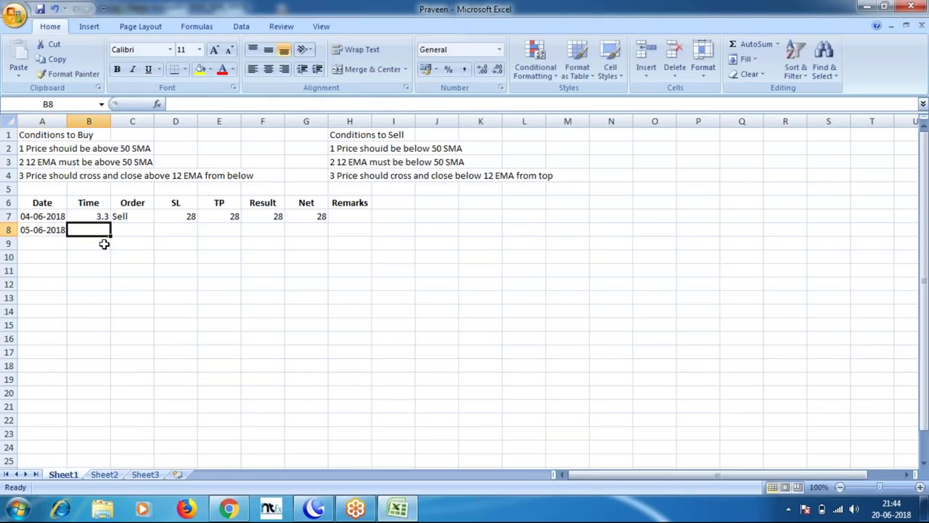
{"action": "type", "text": "3.00"}
{"action": "key", "text": "Tab"}
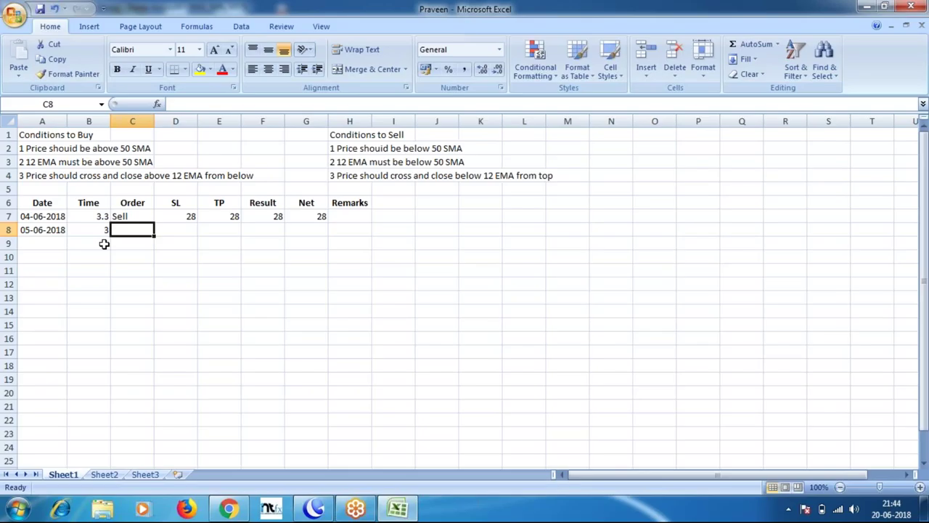
{"action": "type", "text": "Sell"}
{"action": "key", "text": "Tab"}
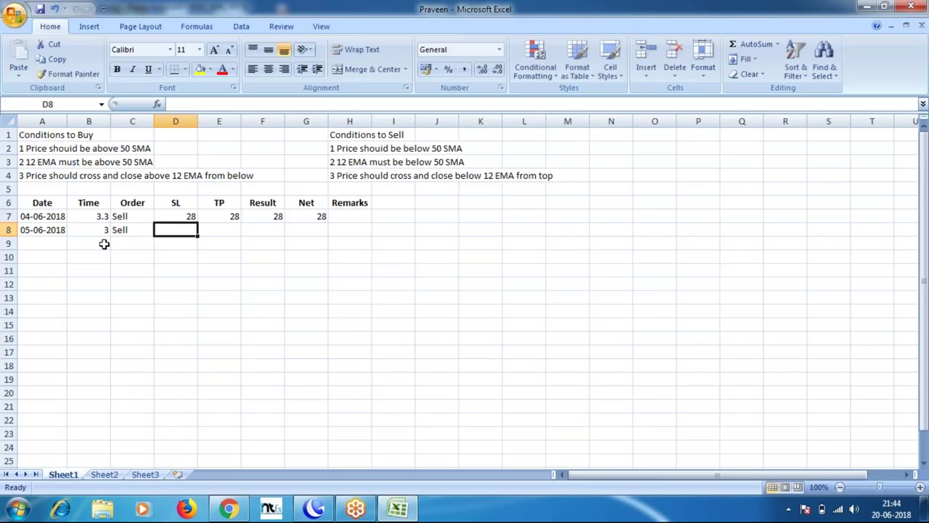
Enter 28 for the second trade's SL, TP and Result in cells D8 to F8
{"action": "type", "text": "28"}
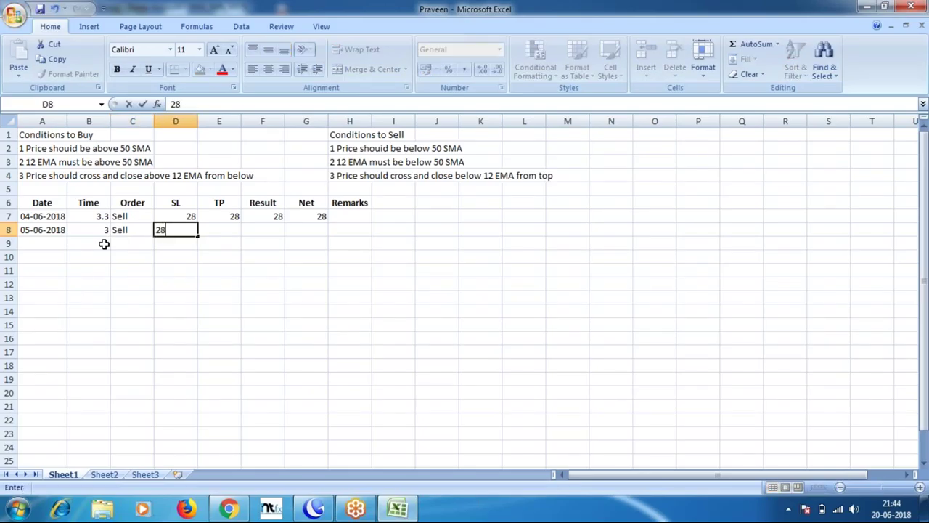
{"action": "key", "text": "Tab"}
{"action": "type", "text": "28"}
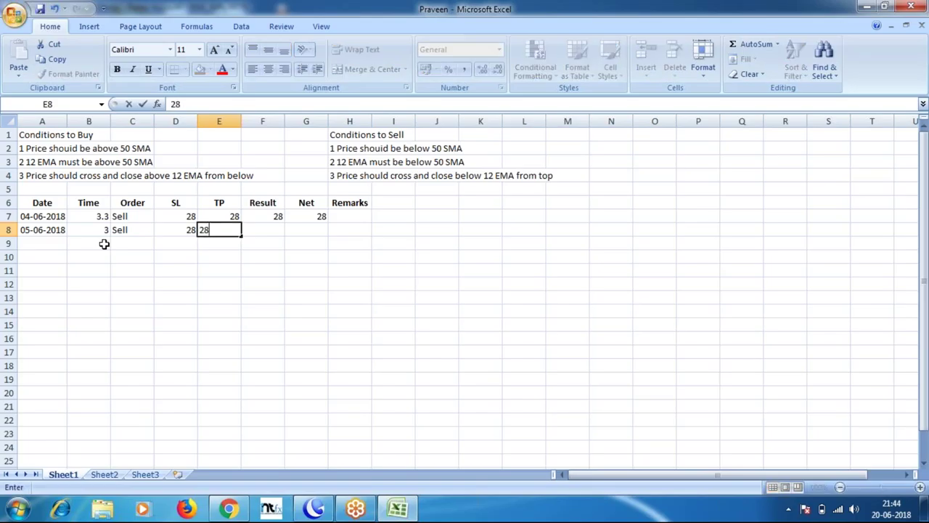
{"action": "key", "text": "Tab"}
{"action": "type", "text": "28"}
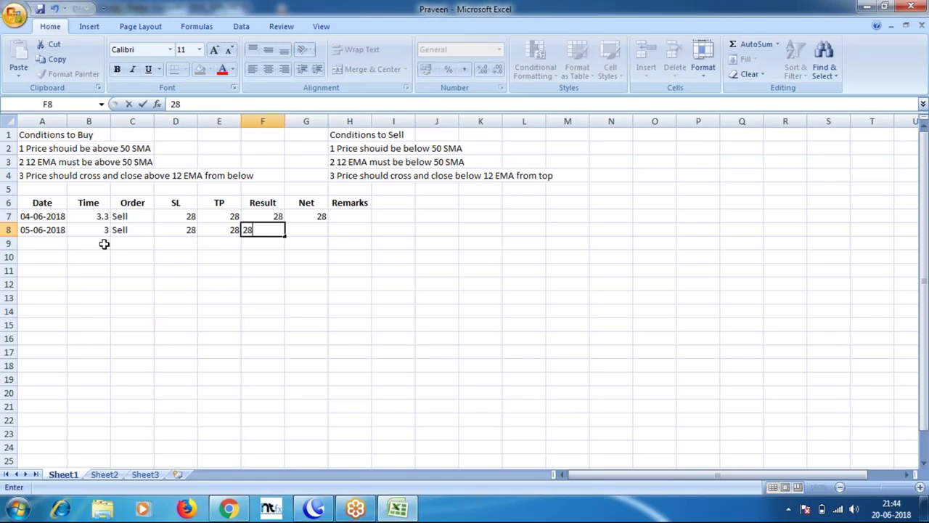
{"action": "key", "text": "Tab"}
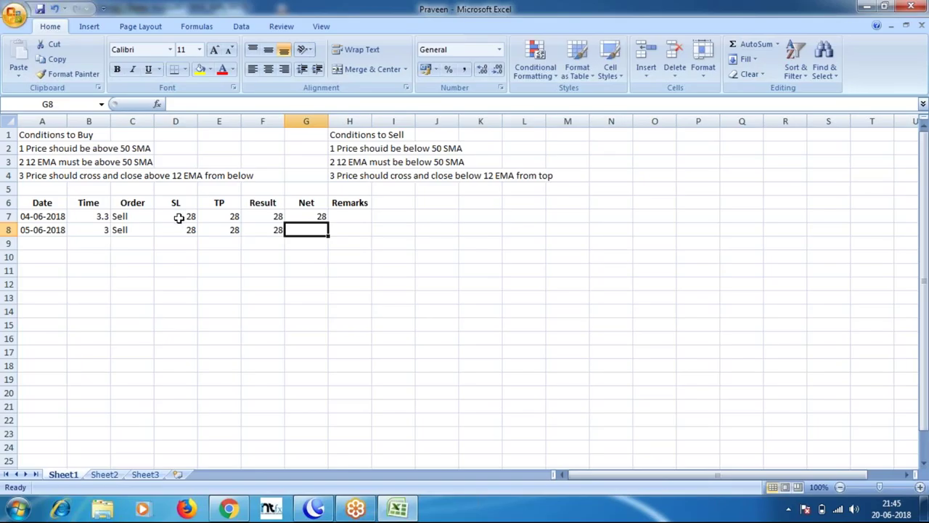
Enter the running net formula =G7+F8 in cell G8 and select cell A9
{"action": "left_click", "coordinate": [320, 217]}
{"action": "left_click", "coordinate": [271, 230]}
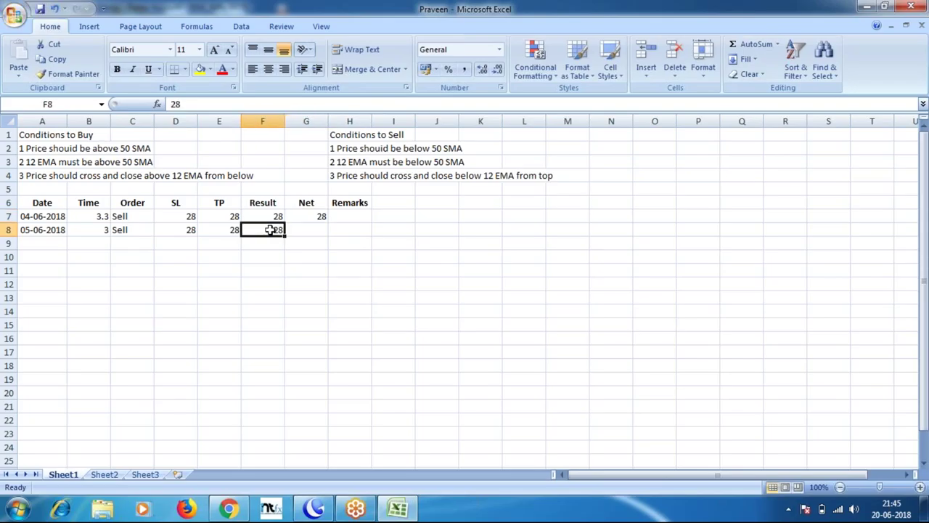
{"action": "left_click", "coordinate": [307, 229]}
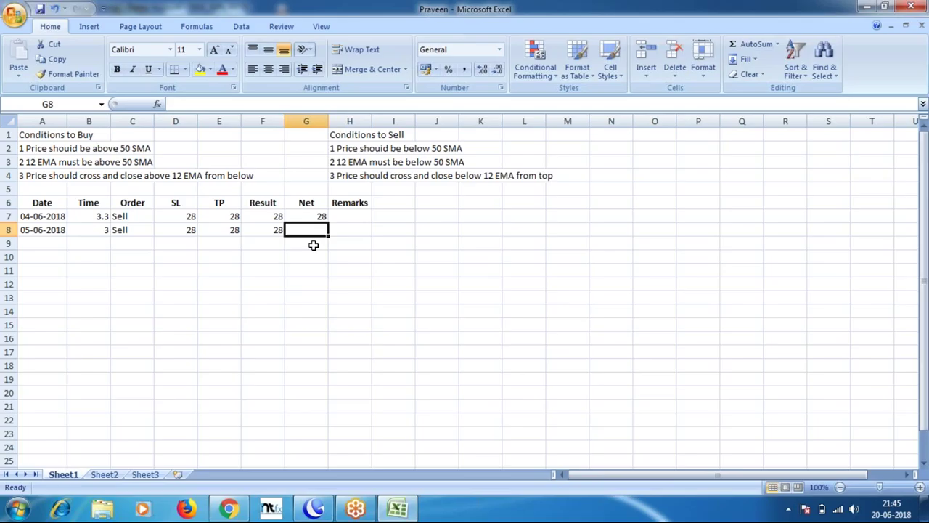
{"action": "type", "text": "g"}
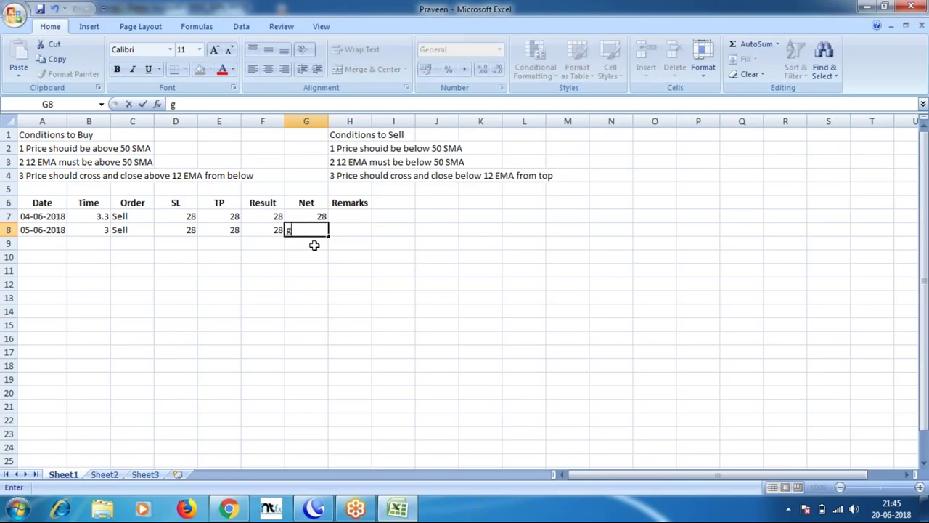
{"action": "key", "text": "BackSpace"}
{"action": "type", "text": "="}
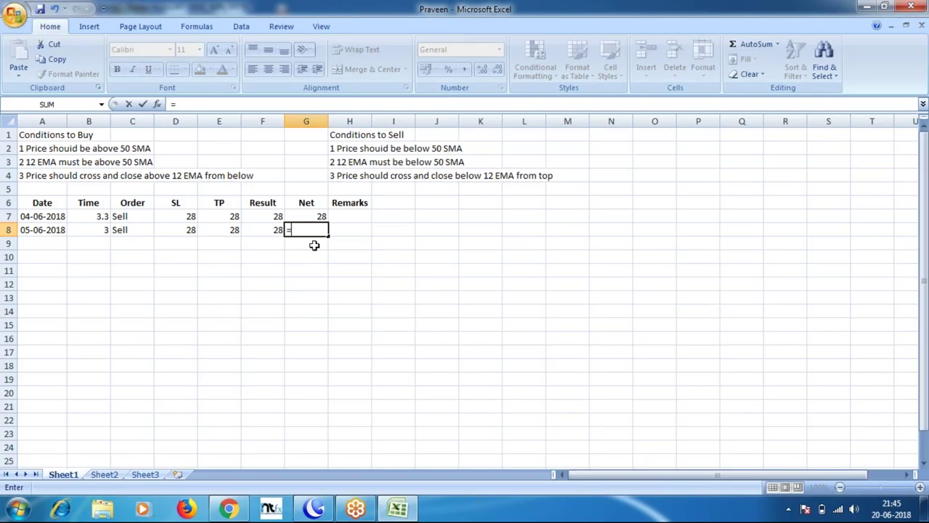
{"action": "type", "text": "g7"}
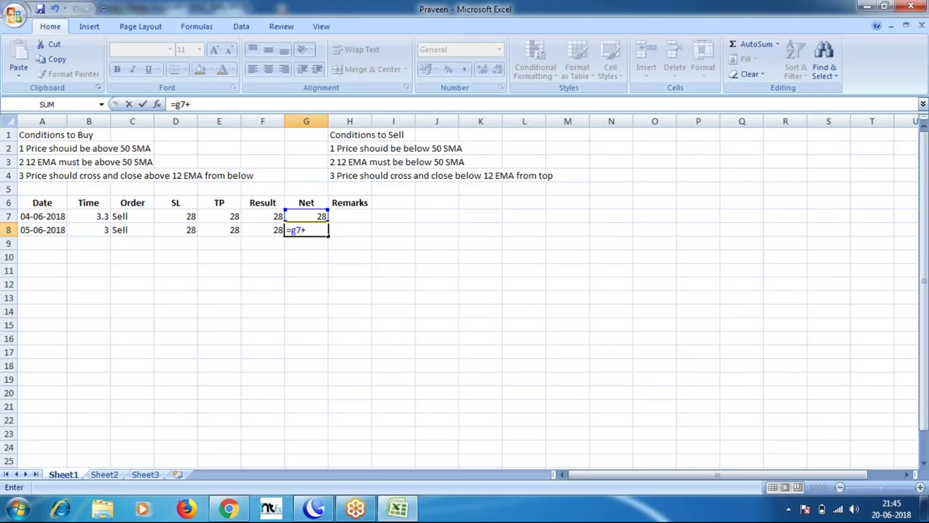
{"action": "type", "text": "+f"}
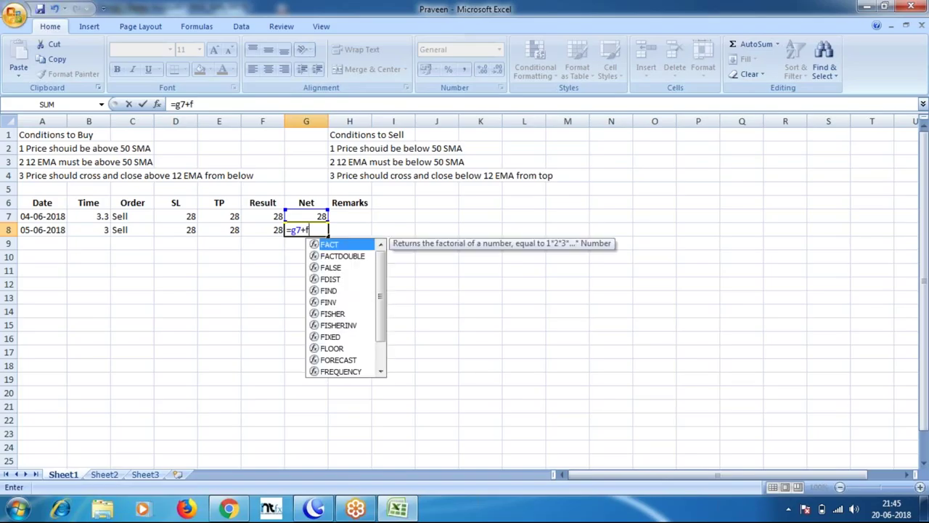
{"action": "type", "text": "8"}
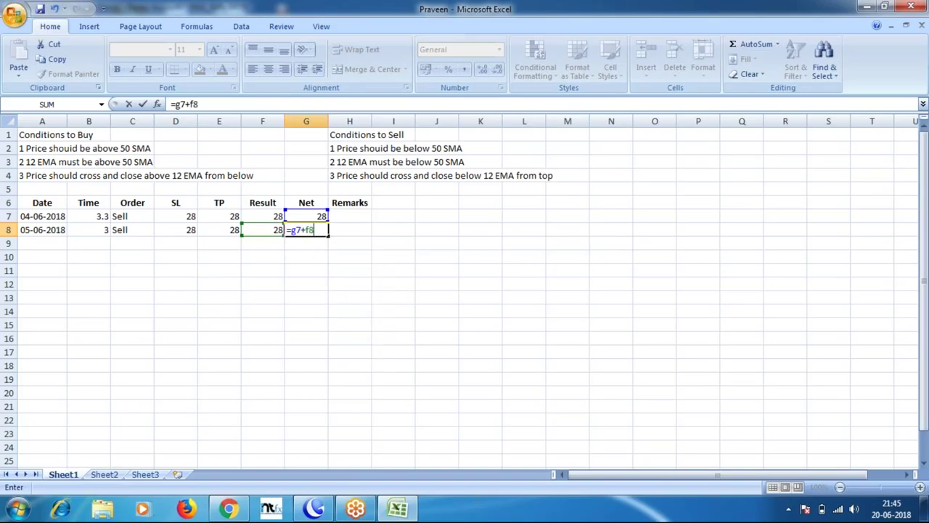
{"action": "key", "text": "Return"}
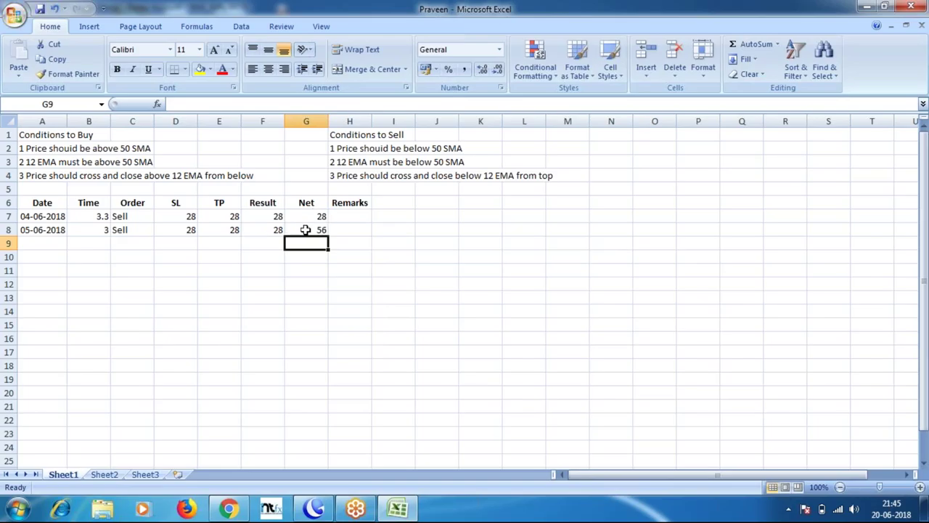
{"action": "left_click", "coordinate": [59, 241]}
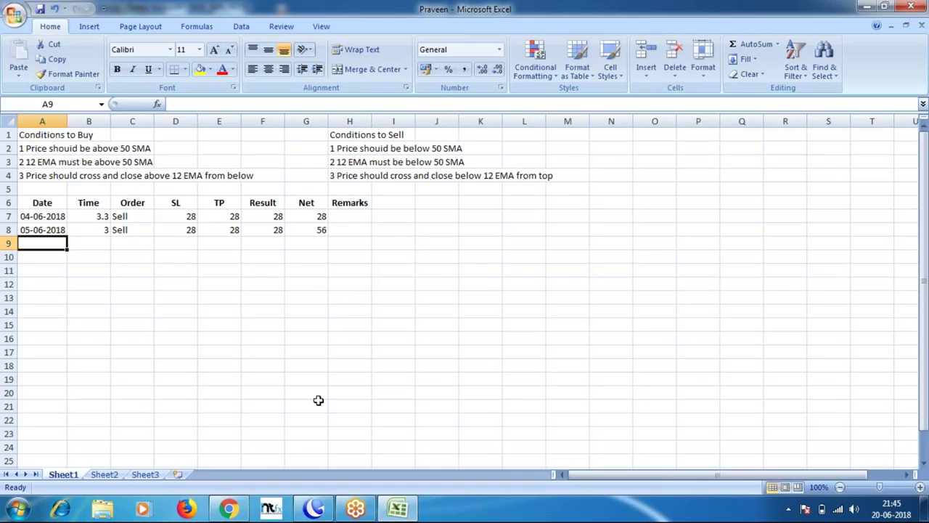
Switch to MetaTrader and mark the 00:30 and 02:00 candles of 6 June 2018 with vertical lines
{"action": "left_click", "coordinate": [313, 509]}
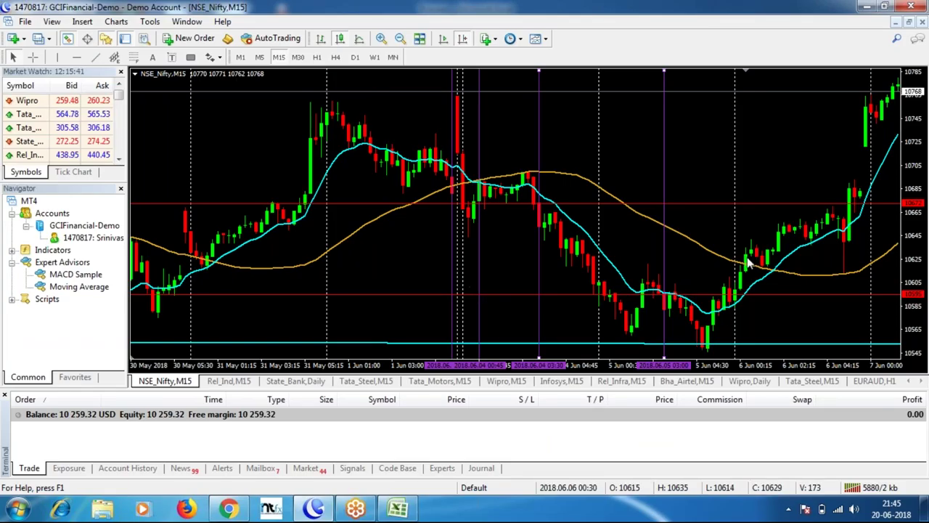
{"action": "left_click", "coordinate": [58, 56]}
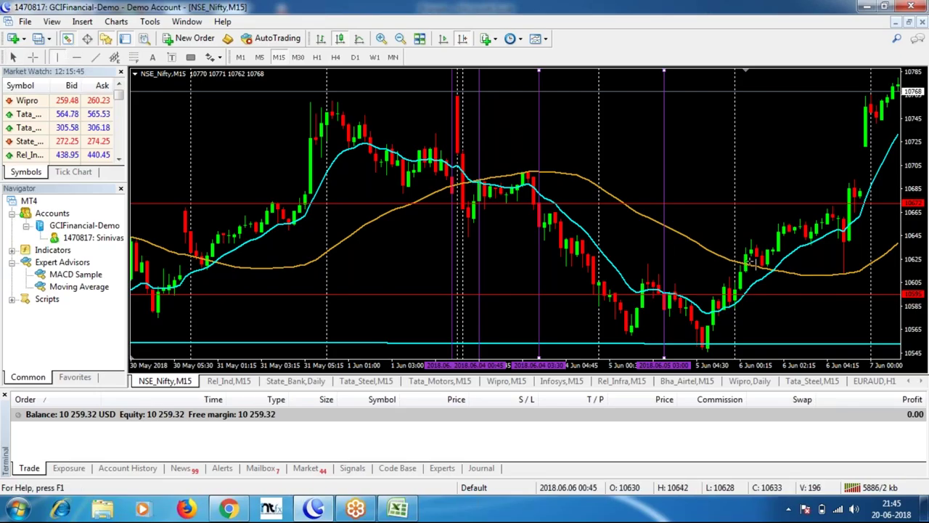
{"action": "left_click", "coordinate": [746, 265]}
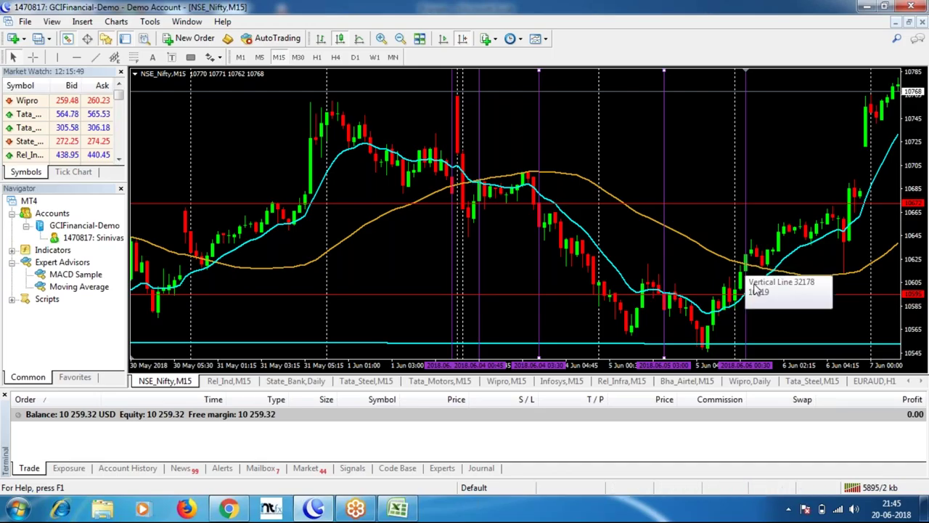
{"action": "left_click", "coordinate": [58, 58]}
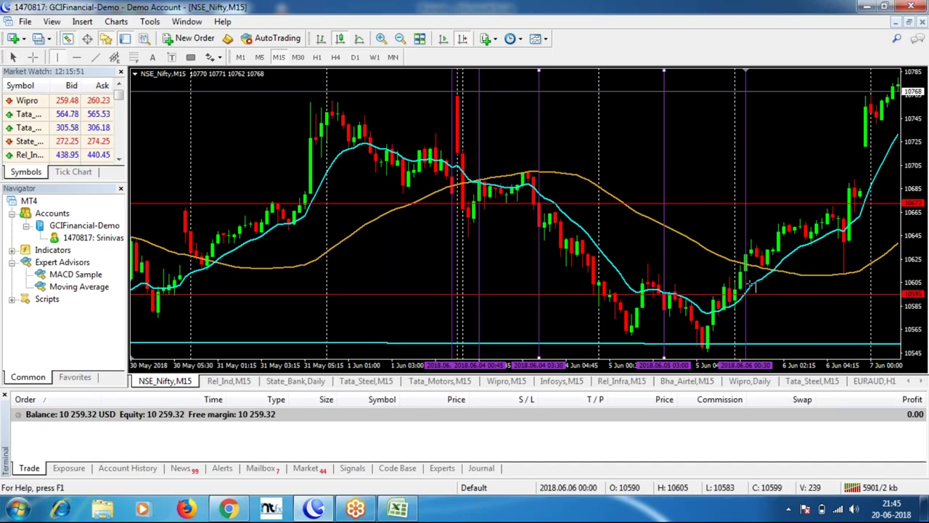
{"action": "left_click", "coordinate": [774, 294]}
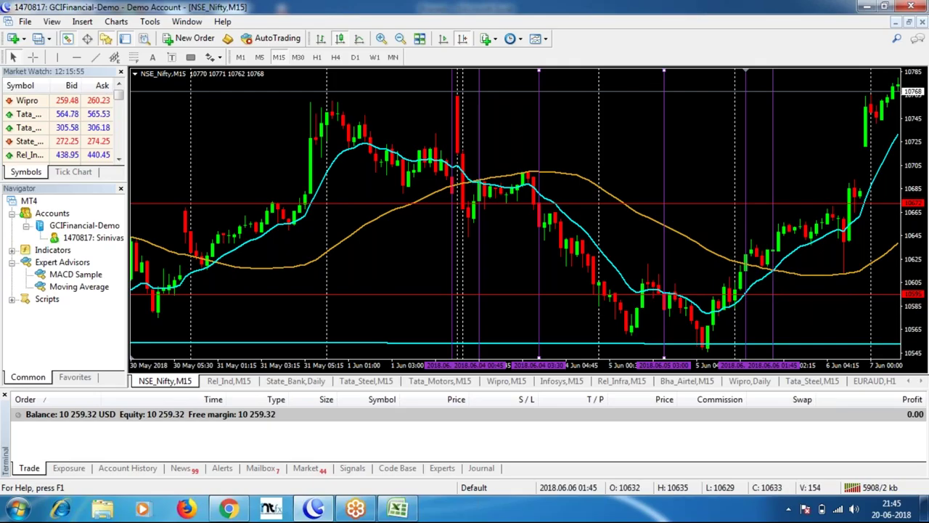
{"action": "left_click_drag", "start_coordinate": [773, 286], "coordinate": [778, 286]}
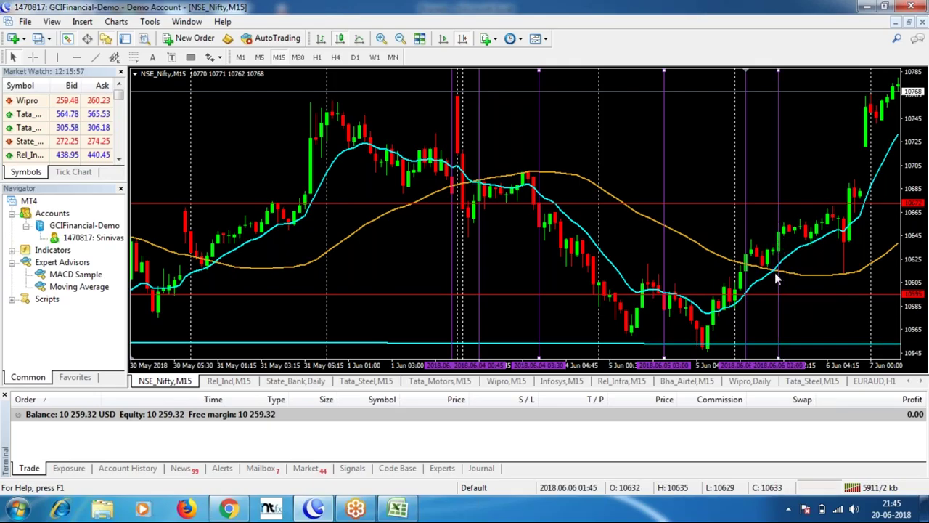
{"action": "mouse_move", "coordinate": [782, 269]}
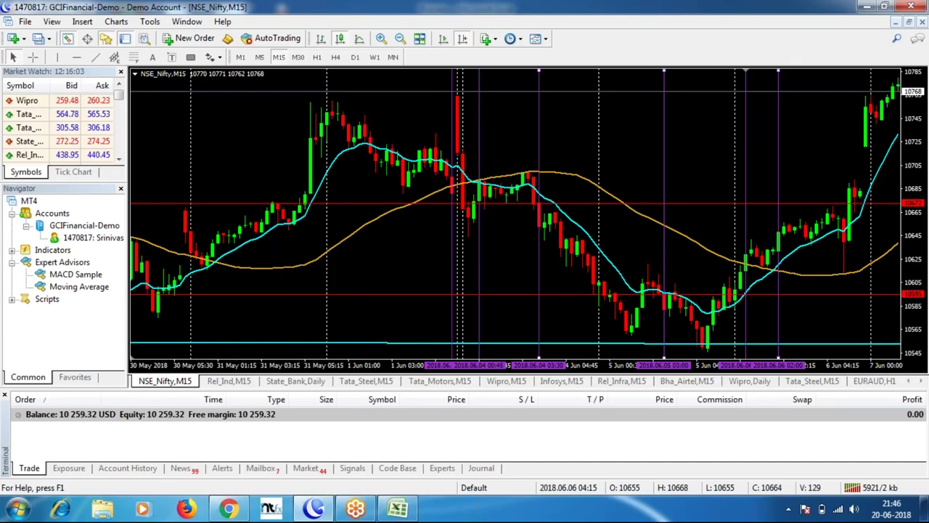
Examine the 6 June candles from 05:00 to 05:45 for a close above the 12 EMA, checking price levels with the crosshair
{"action": "left_click_drag", "start_coordinate": [840, 258], "coordinate": [825, 257]}
{"action": "scroll", "coordinate": [801, 248], "scroll_direction": "down", "scroll_amount": 8}
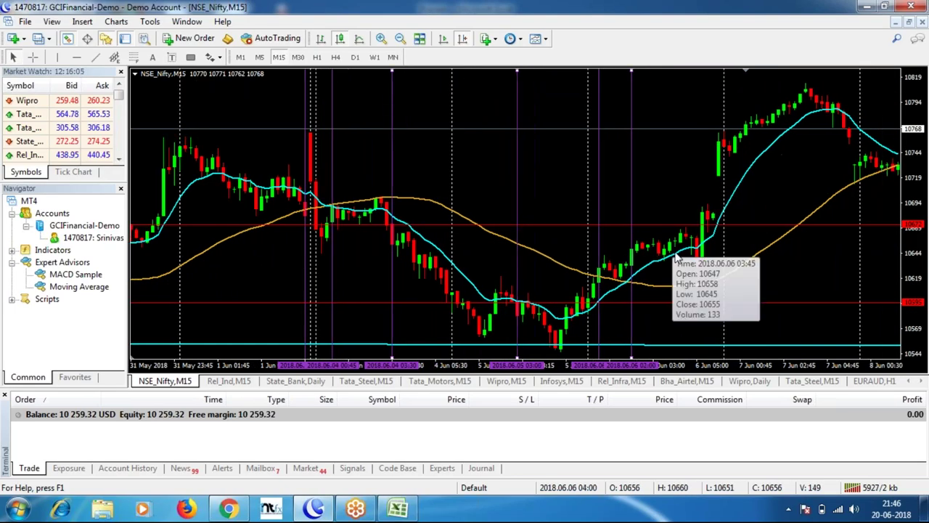
{"action": "mouse_move", "coordinate": [696, 263]}
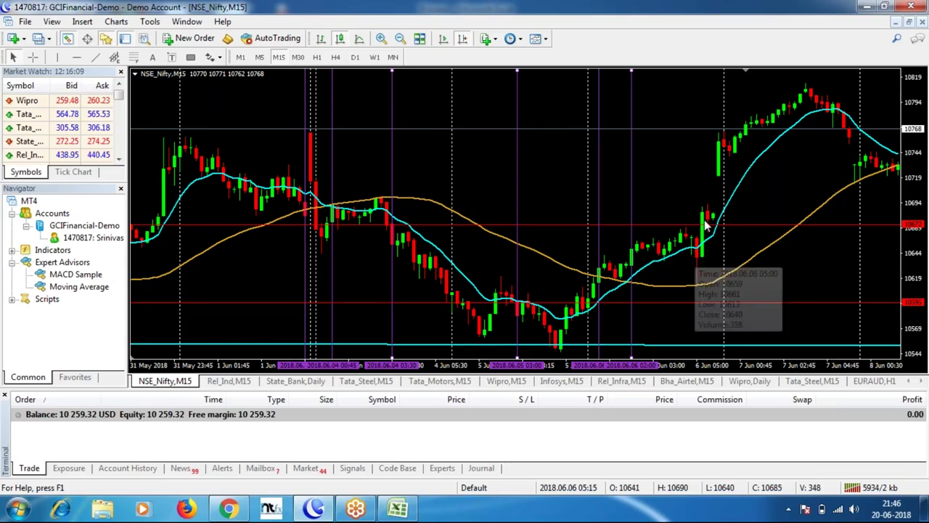
{"action": "mouse_move", "coordinate": [703, 216]}
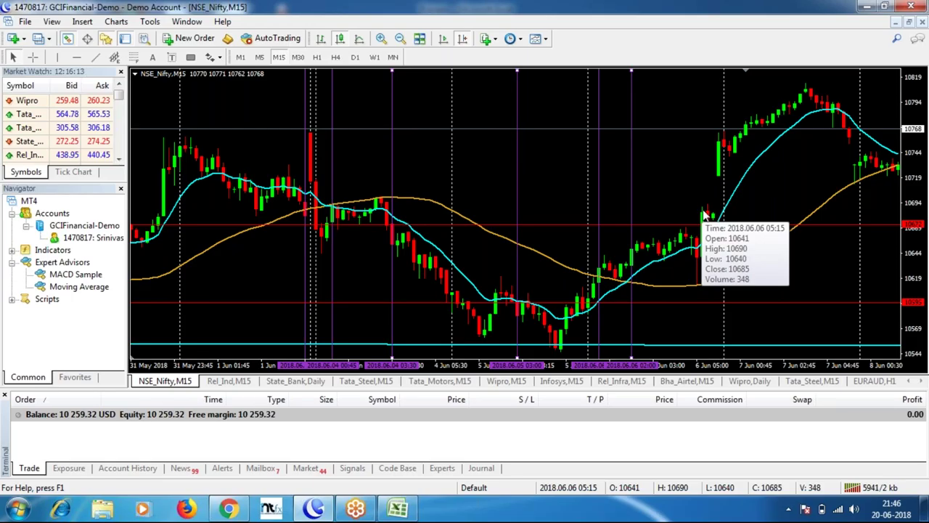
{"action": "middle_click", "coordinate": [722, 217]}
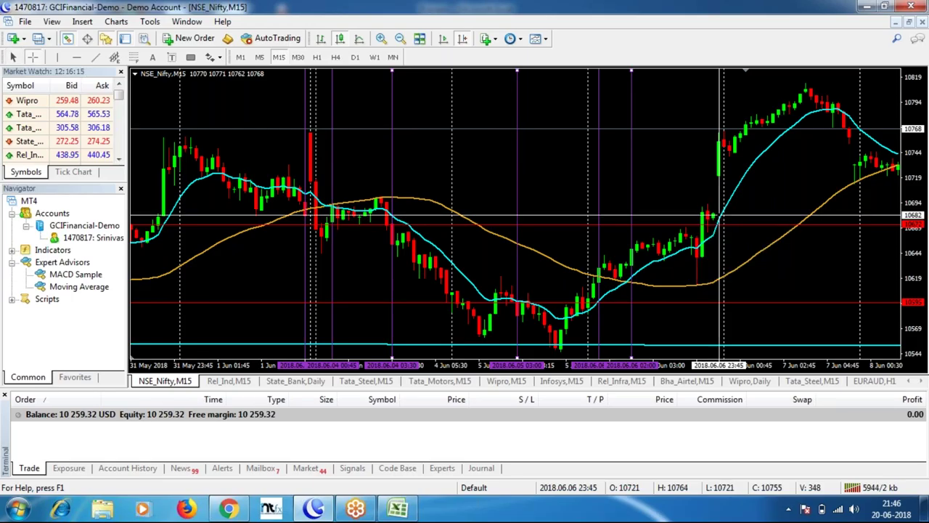
{"action": "middle_click", "coordinate": [697, 270]}
{"action": "mouse_move", "coordinate": [693, 245]}
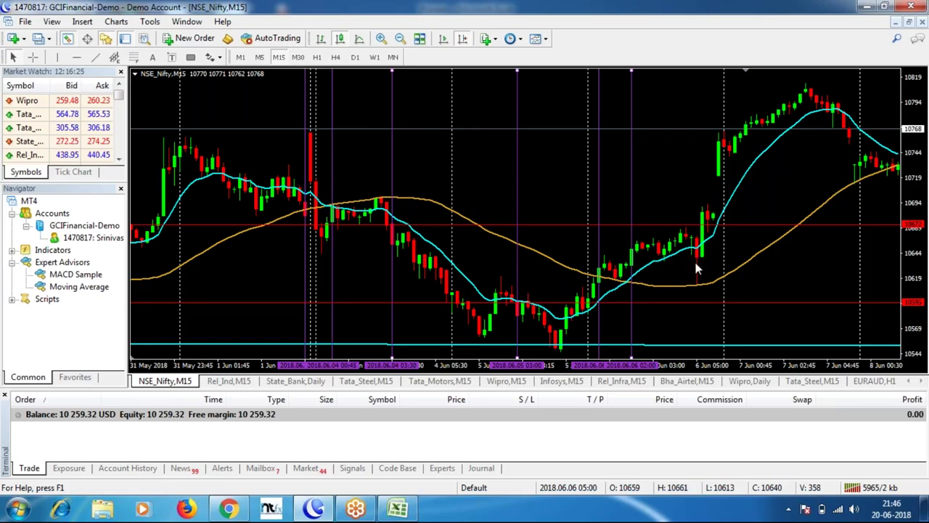
{"action": "middle_click", "coordinate": [715, 215]}
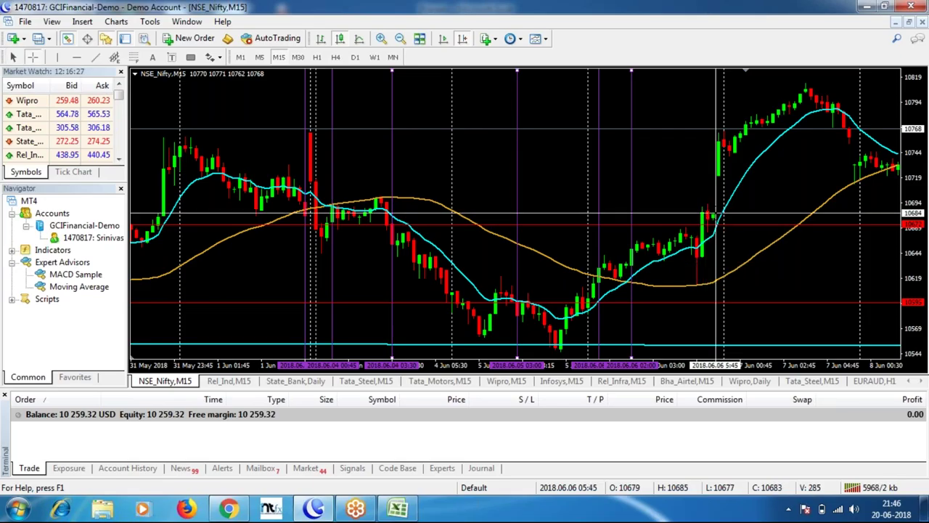
{"action": "middle_click", "coordinate": [672, 228]}
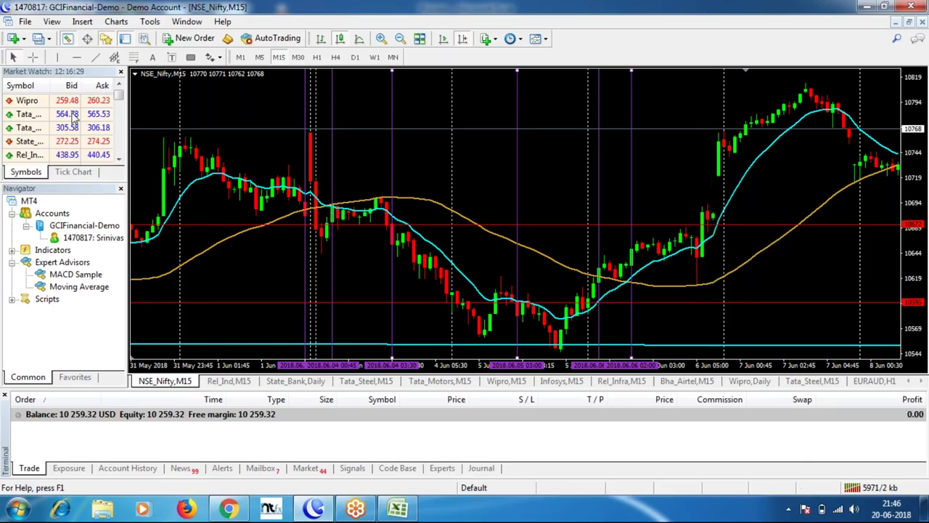
Mark the 6 June 05:15 candle with a vertical line and move the upper red horizontal line to its close at 10684
{"action": "left_click", "coordinate": [58, 56]}
{"action": "left_click", "coordinate": [702, 229]}
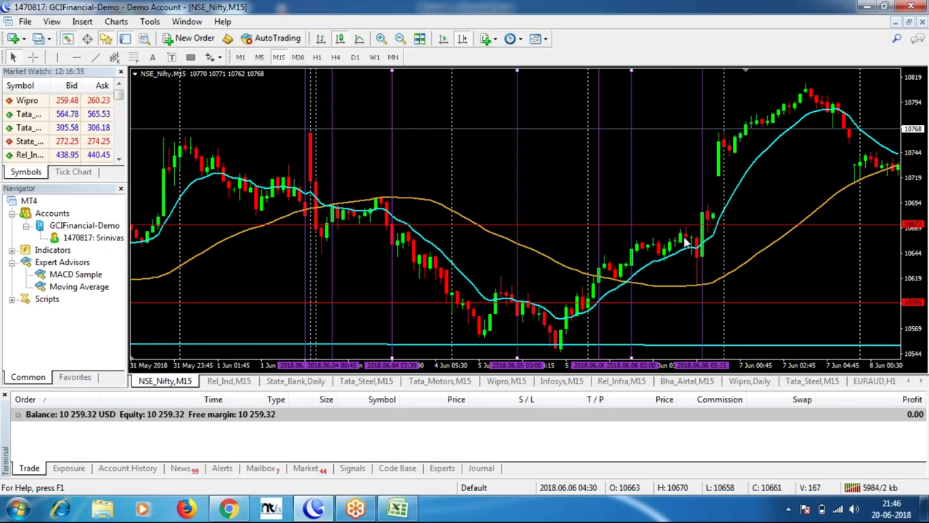
{"action": "left_click_drag", "start_coordinate": [679, 220], "coordinate": [679, 212]}
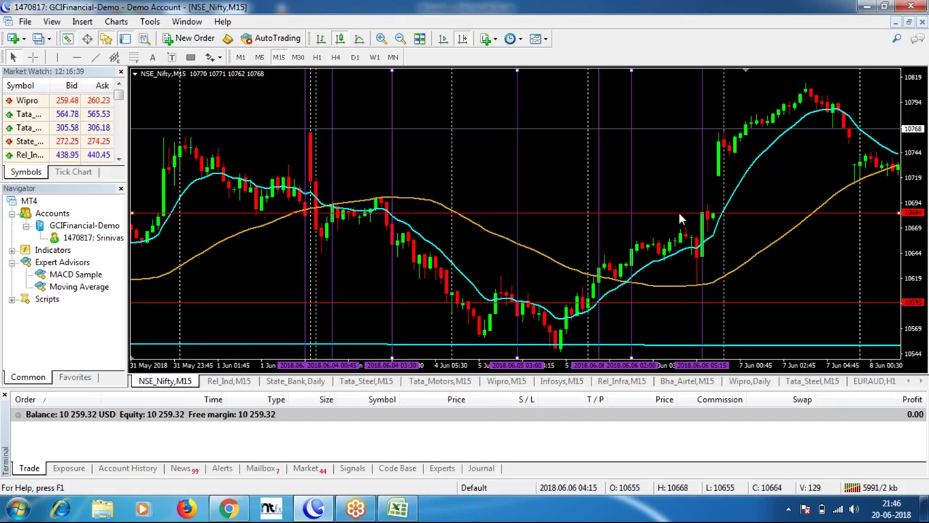
Delete the red horizontal line at 10595 from the chart
{"action": "double_click", "coordinate": [667, 302]}
{"action": "right_click", "coordinate": [667, 302]}
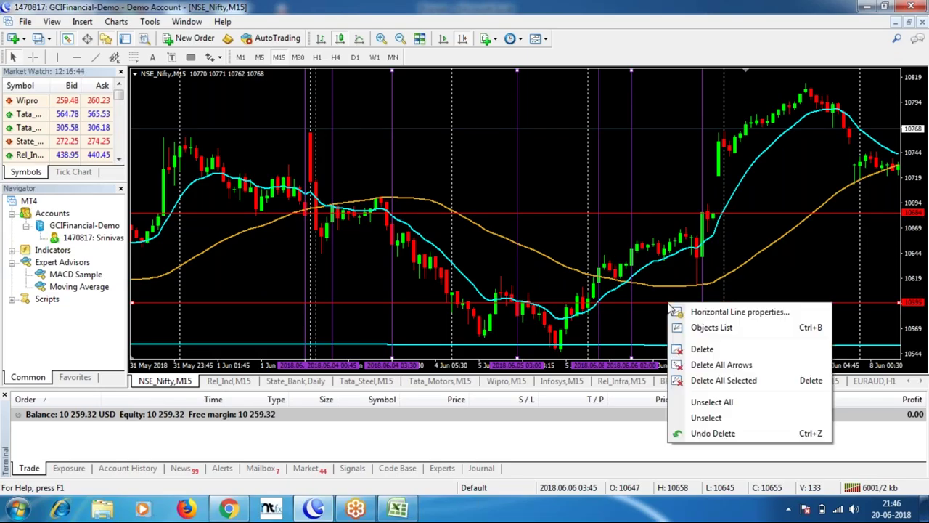
{"action": "left_click", "coordinate": [702, 352]}
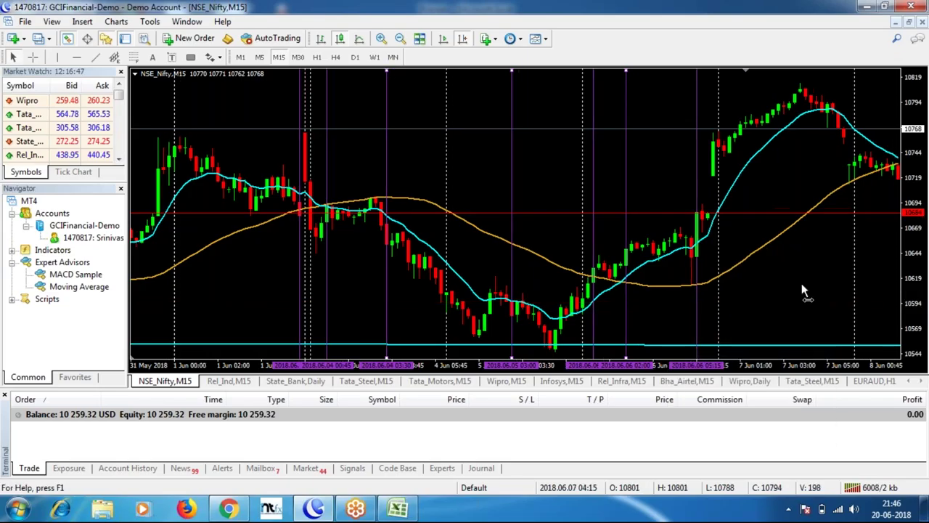
Measure with the crosshair from the 10684 entry line to the recent 6 June low and up to the following gap-up candles
{"action": "scroll", "coordinate": [801, 283], "scroll_direction": "down", "scroll_amount": 3}
{"action": "middle_click", "coordinate": [603, 230]}
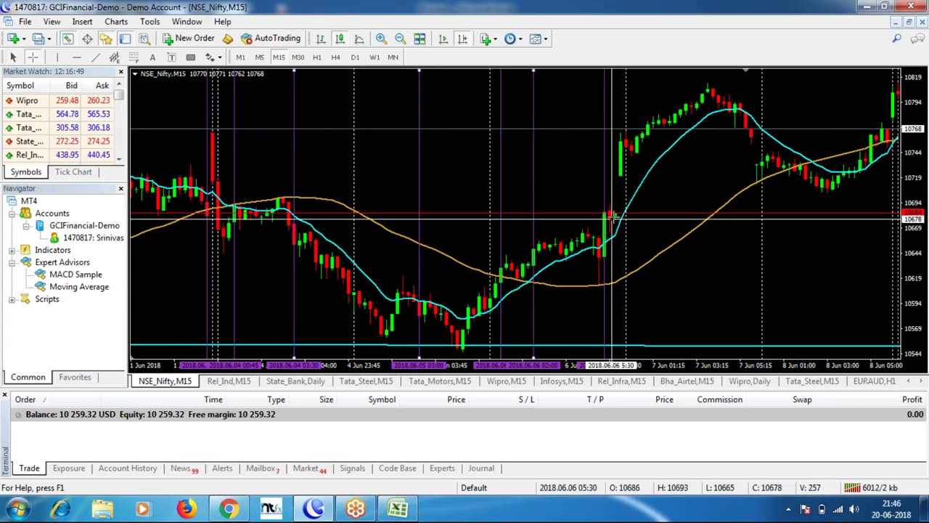
{"action": "left_click_drag", "start_coordinate": [610, 284], "coordinate": [627, 135]}
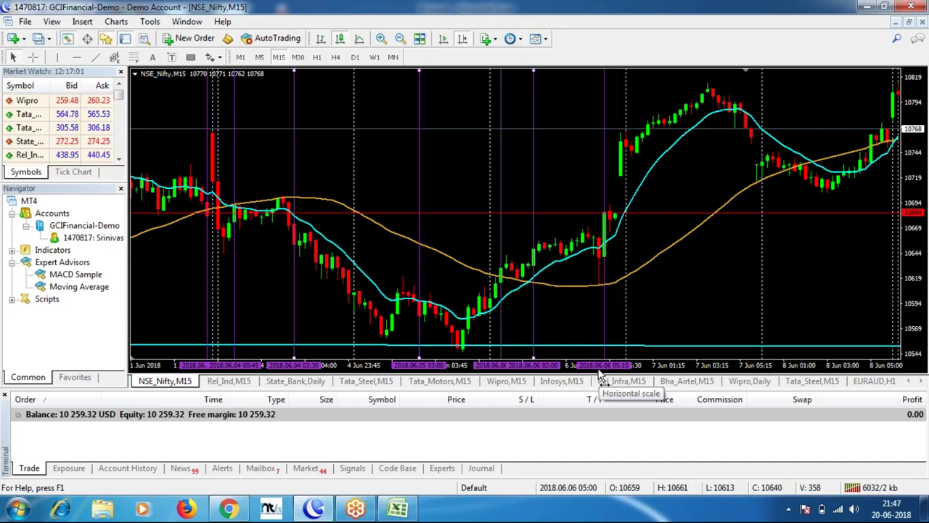
Switch to Excel and log the third trade in cells A9 to C9 with date 6-06-2018, time 5-15 and order Buy
{"action": "left_click", "coordinate": [398, 508]}
{"action": "type", "text": "6"}
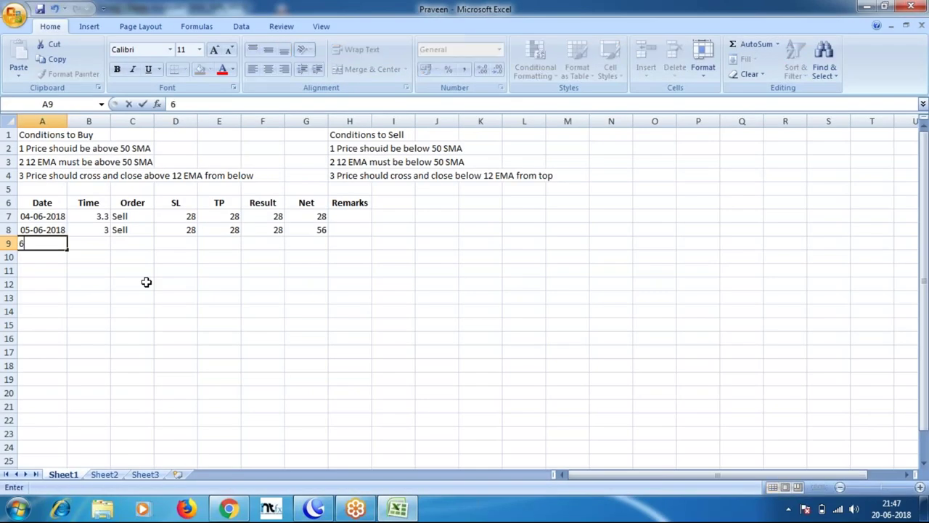
{"action": "type", "text": "-06-2018"}
{"action": "key", "text": "Tab"}
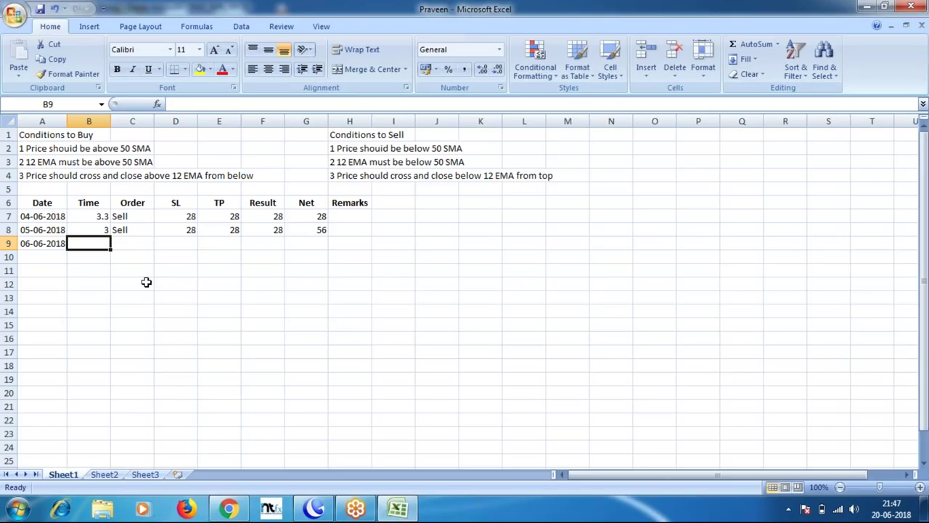
{"action": "left_click", "coordinate": [313, 508]}
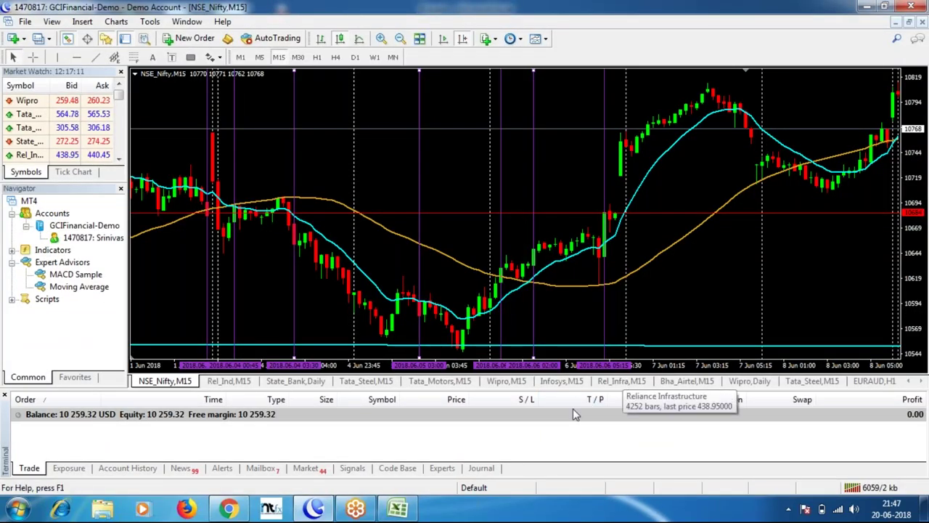
{"action": "left_click", "coordinate": [398, 509]}
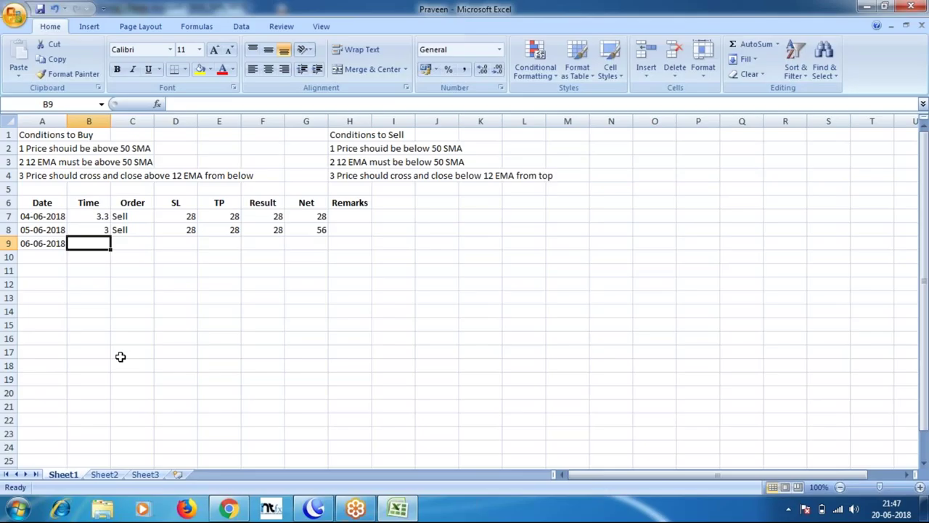
{"action": "type", "text": "5-15"}
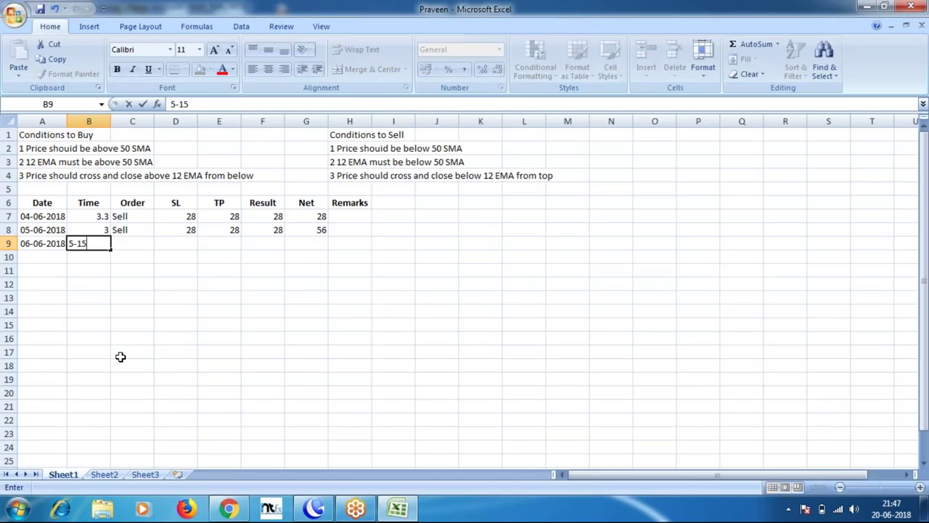
{"action": "key", "text": "Tab"}
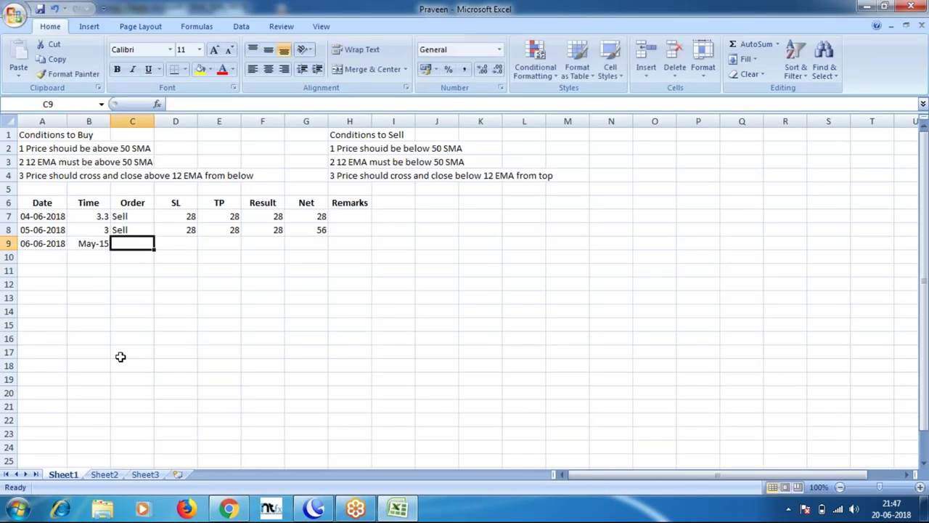
{"action": "type", "text": "uy"}
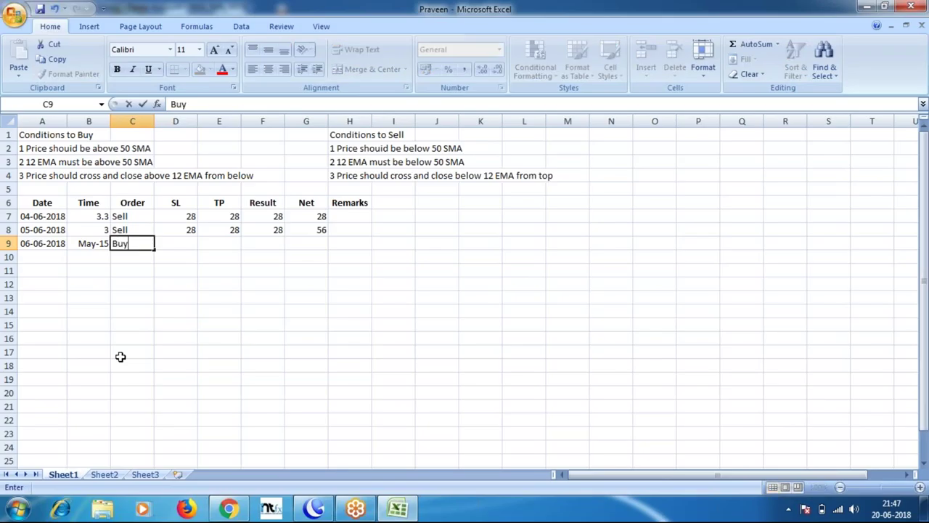
{"action": "key", "text": "Tab"}
Enter 72 for the third trade's SL, TP and Result in cells D9 to F9
{"action": "type", "text": "72"}
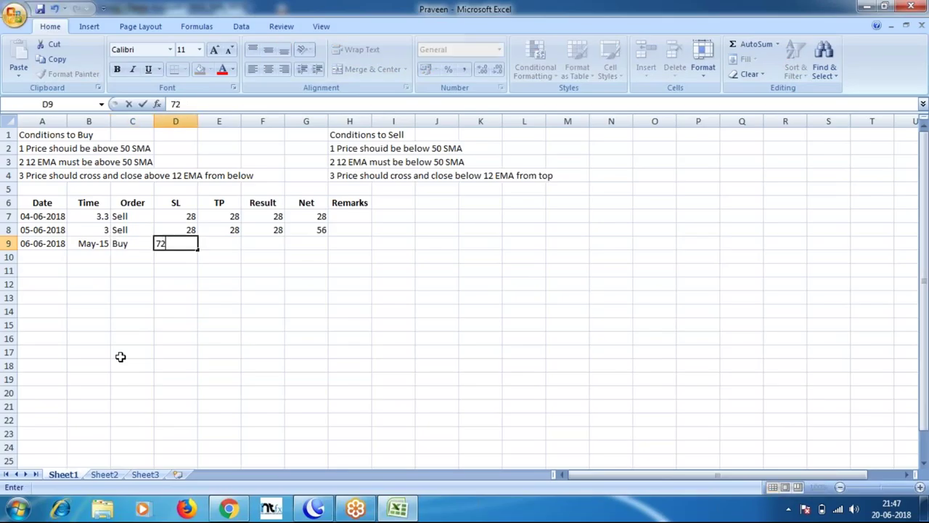
{"action": "key", "text": "Tab"}
{"action": "type", "text": "72"}
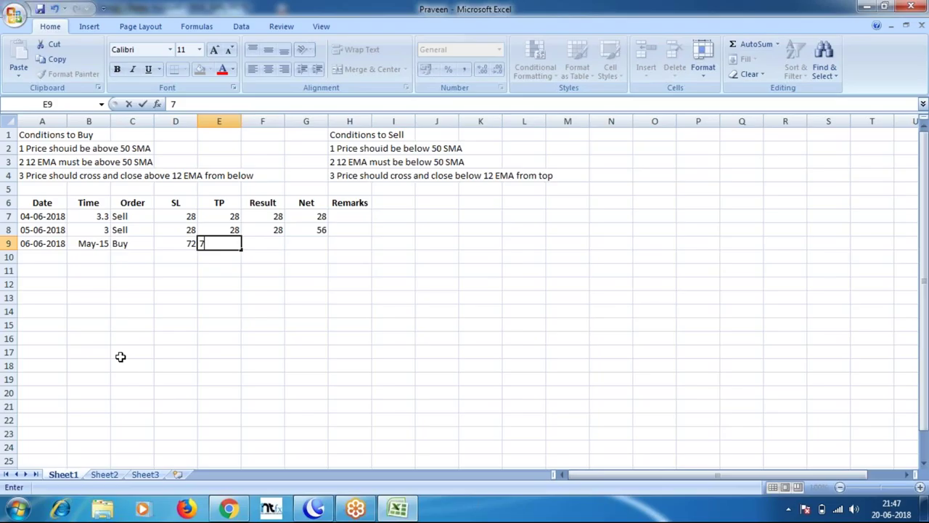
{"action": "key", "text": "Tab"}
{"action": "type", "text": "72"}
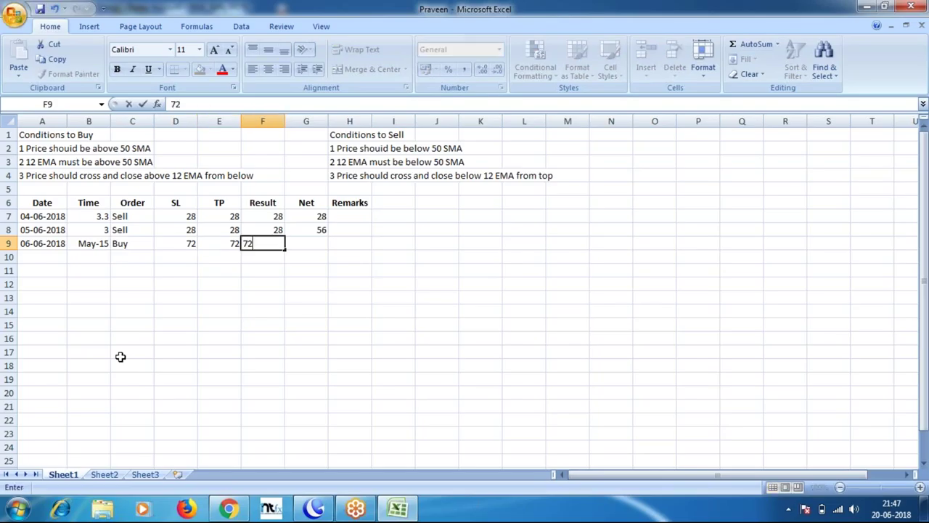
{"action": "key", "text": "Tab"}
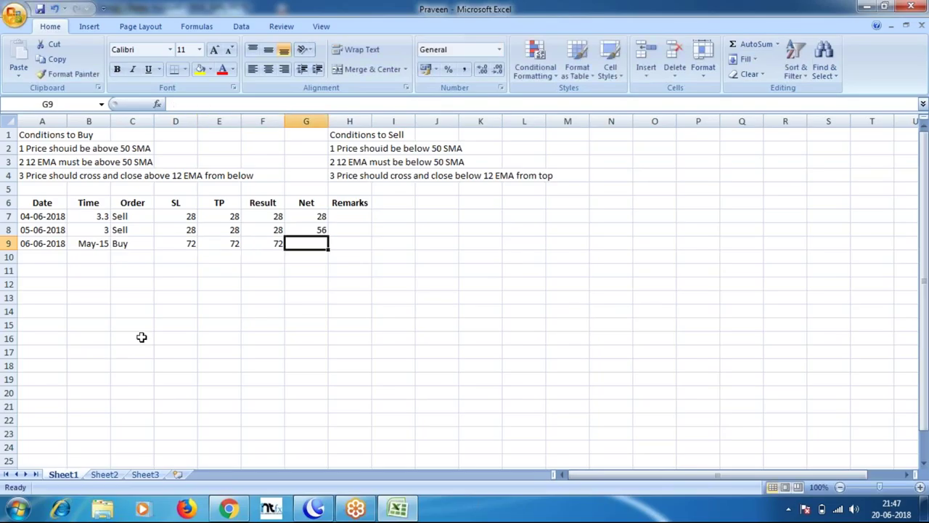
Fill the running net formula from G8 down column G past row 25, and check the time entry in B9
{"action": "left_click", "coordinate": [302, 230]}
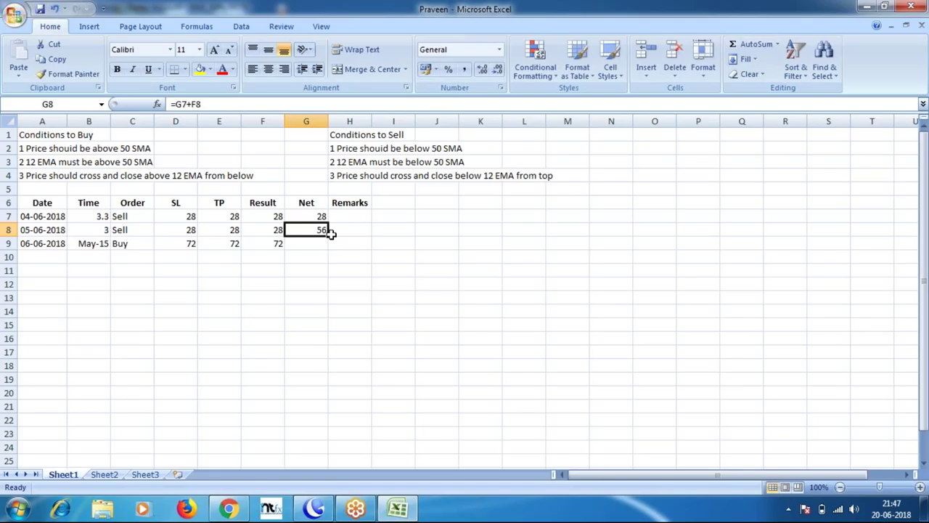
{"action": "left_click_drag", "start_coordinate": [328, 234], "coordinate": [309, 465]}
{"action": "left_click", "coordinate": [431, 353]}
{"action": "scroll", "coordinate": [385, 312], "scroll_direction": "up", "scroll_amount": 12}
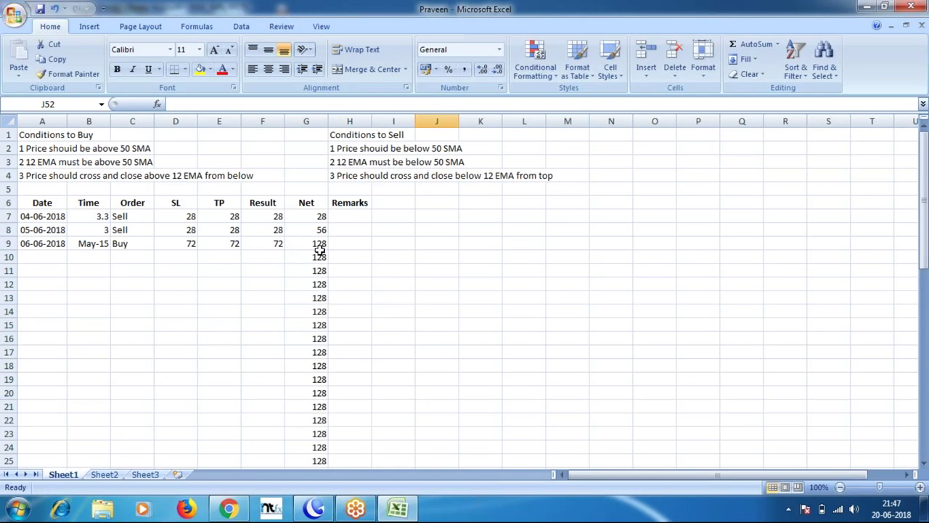
{"action": "left_click", "coordinate": [86, 242]}
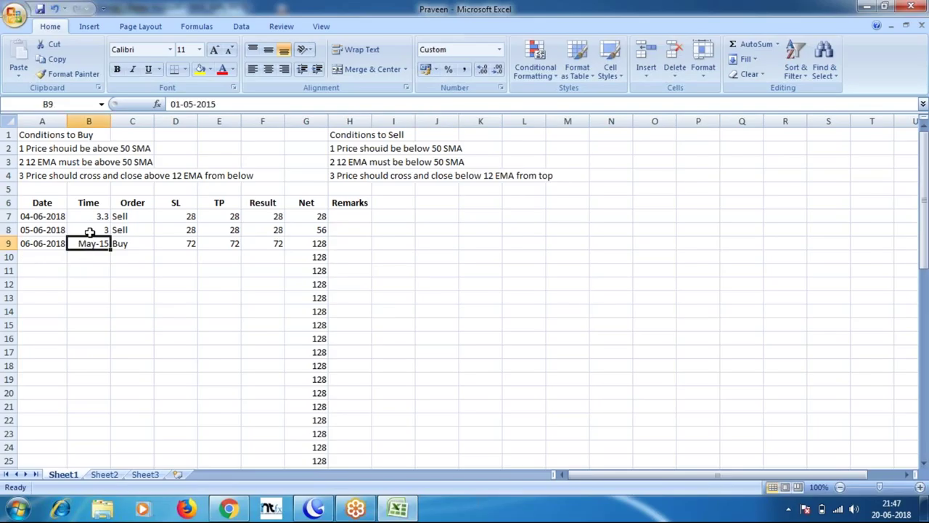
{"action": "left_click", "coordinate": [85, 295]}
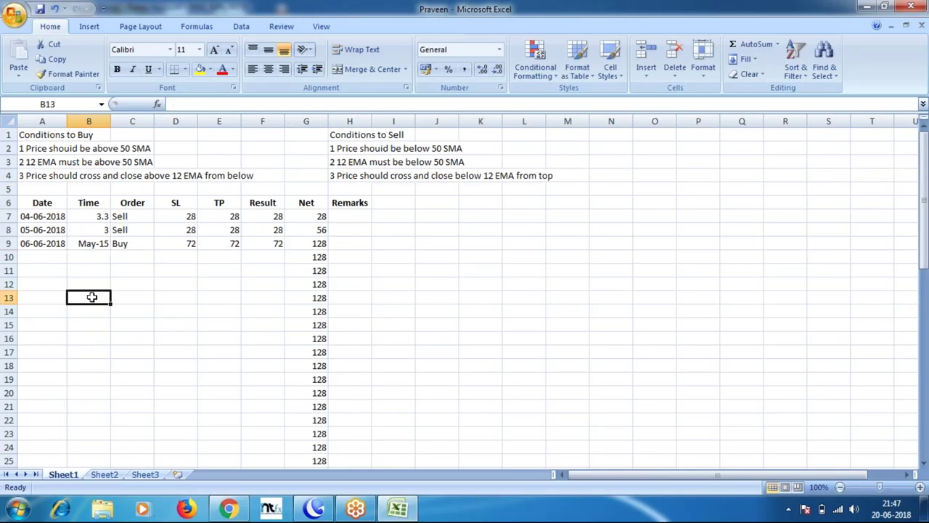
{"action": "left_click", "coordinate": [89, 243]}
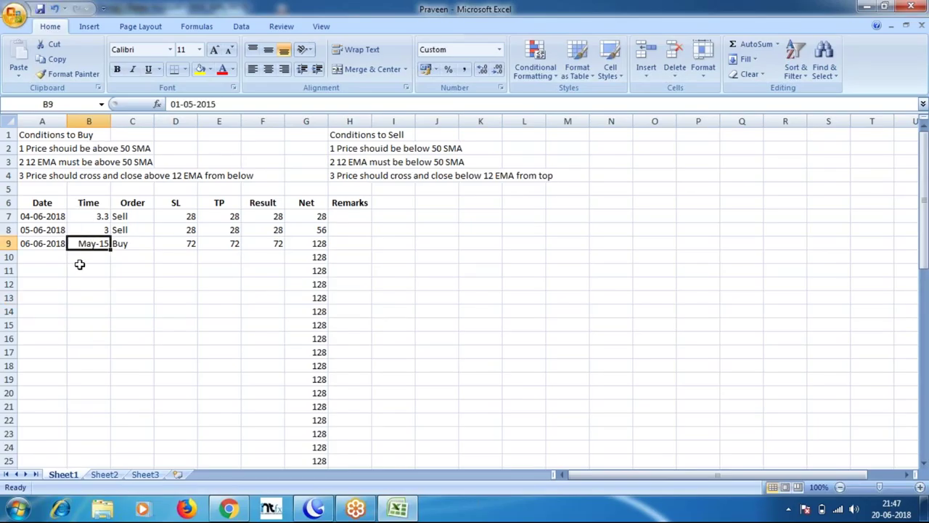
{"action": "left_click", "coordinate": [103, 296]}
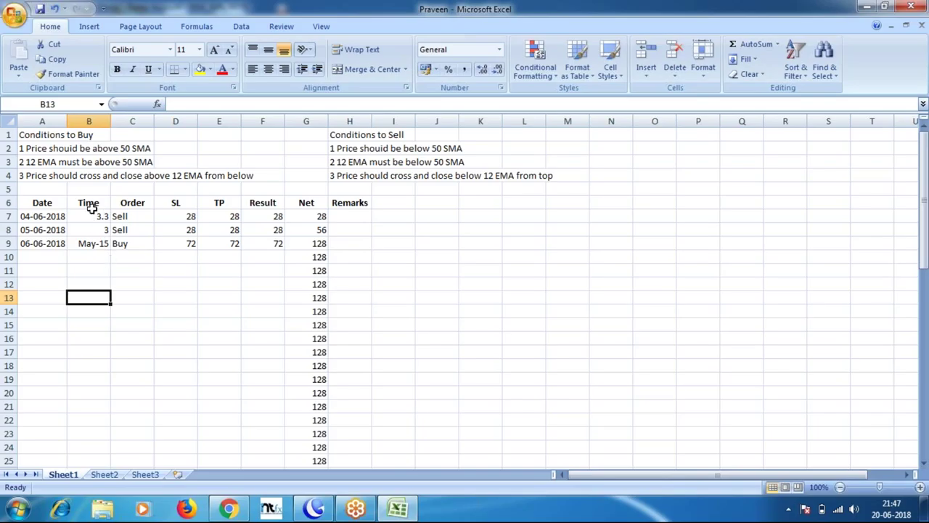
{"action": "left_click", "coordinate": [220, 324]}
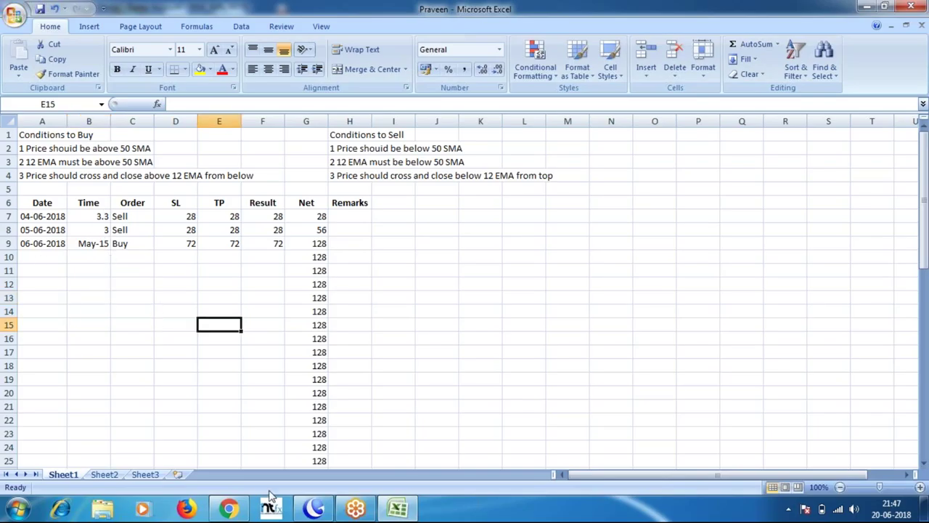
Switch to MetaTrader and measure with the crosshair from the 7 June 05:15 candle's open up above the recent swing high
{"action": "left_click", "coordinate": [314, 507]}
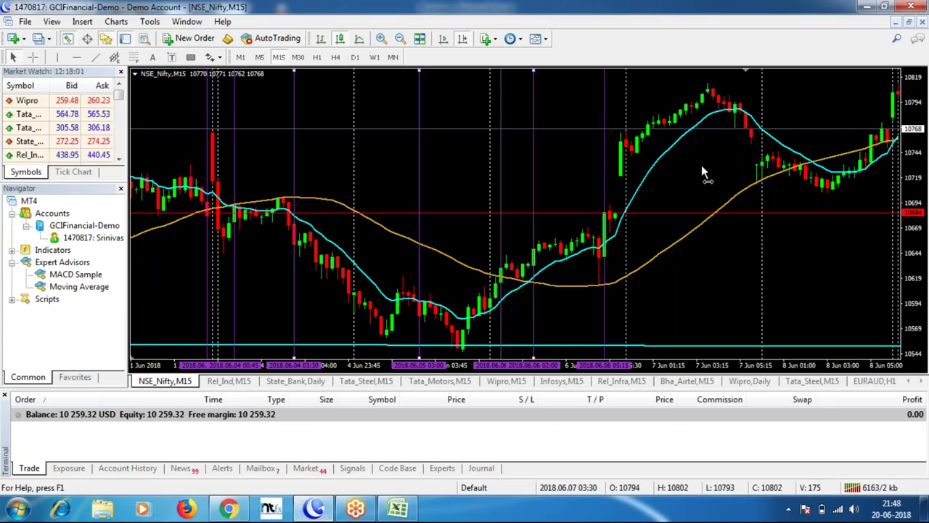
{"action": "left_click_drag", "start_coordinate": [702, 169], "coordinate": [579, 168]}
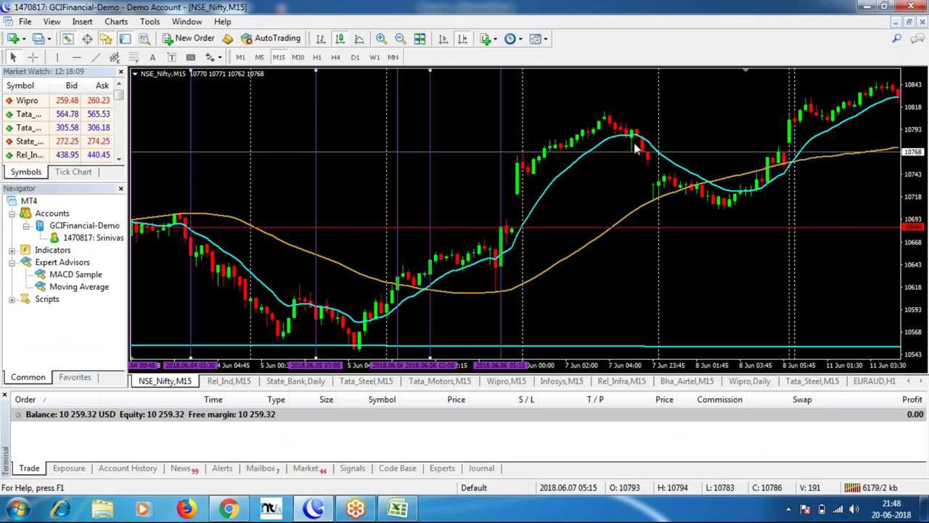
{"action": "mouse_move", "coordinate": [636, 135]}
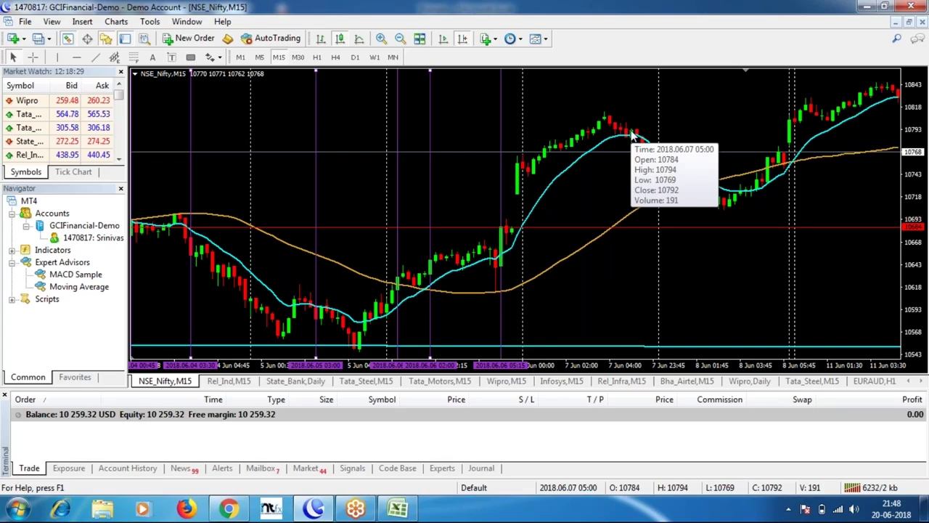
{"action": "middle_click", "coordinate": [632, 134]}
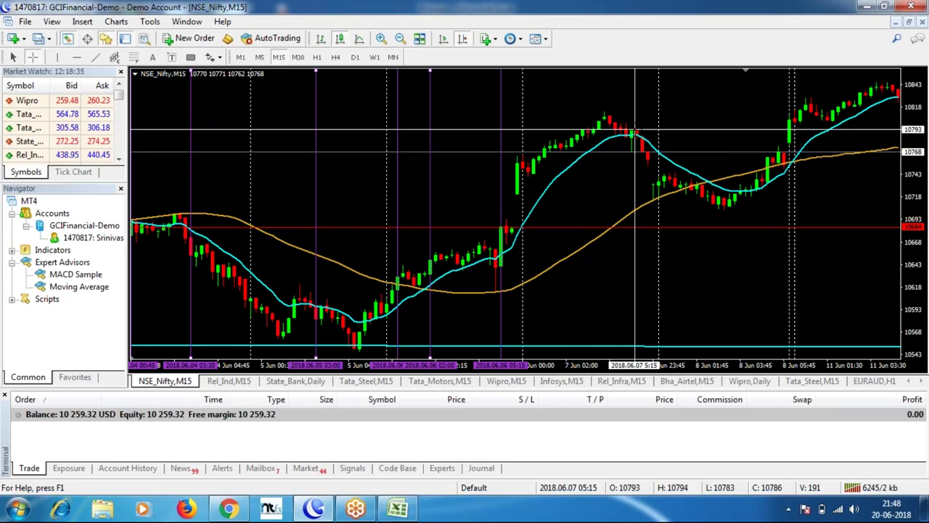
{"action": "left_click_drag", "start_coordinate": [635, 132], "coordinate": [656, 104]}
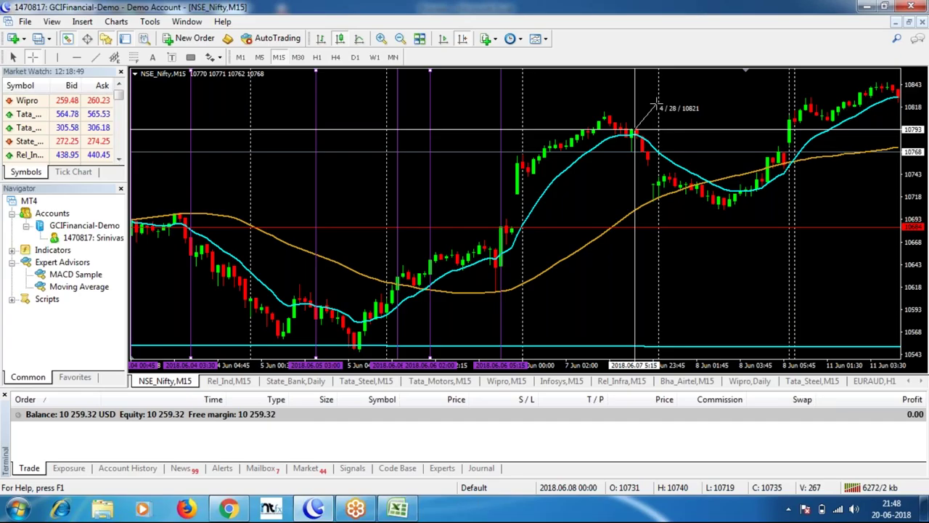
{"action": "left_click_drag", "start_coordinate": [656, 104], "coordinate": [657, 105]}
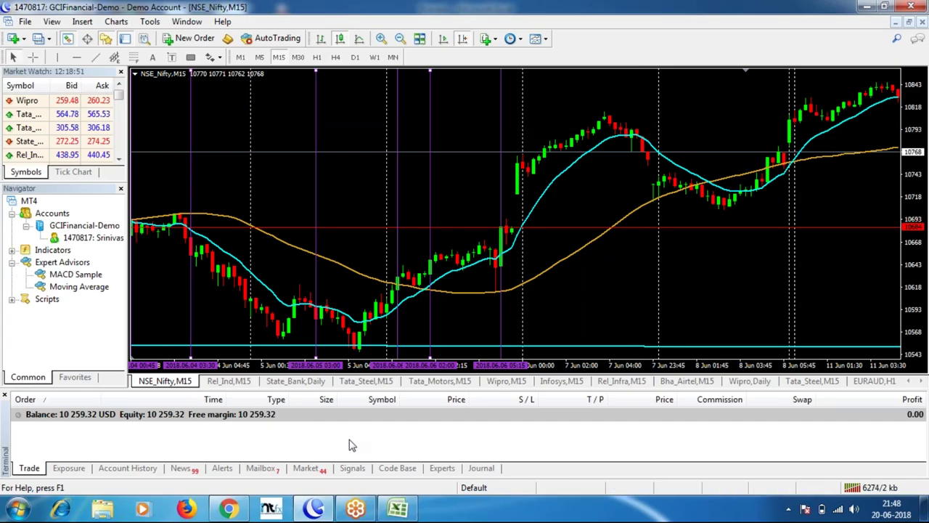
Switch to Excel and log the fourth trade in cells A10 to C10 with date 7-6-18, time 5.15 and order Buy
{"action": "left_click", "coordinate": [398, 509]}
{"action": "left_click", "coordinate": [33, 256]}
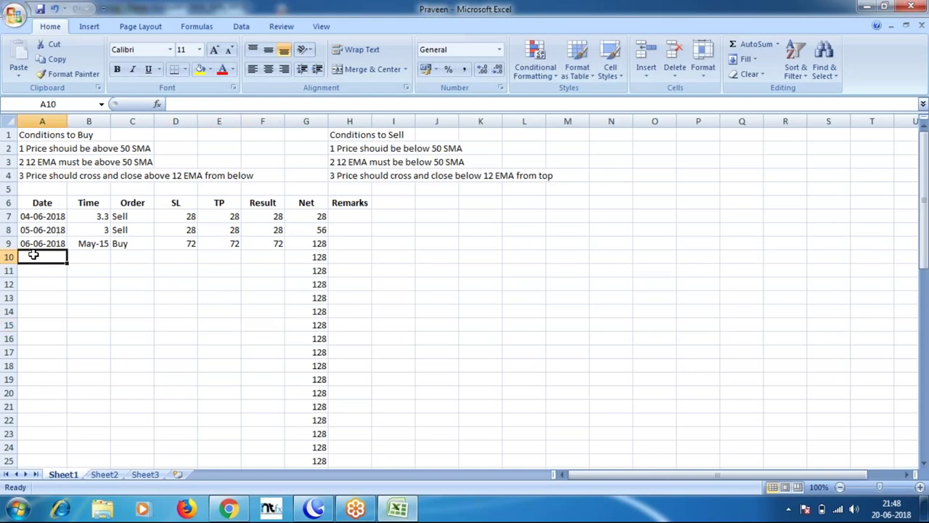
{"action": "type", "text": "7-6-18"}
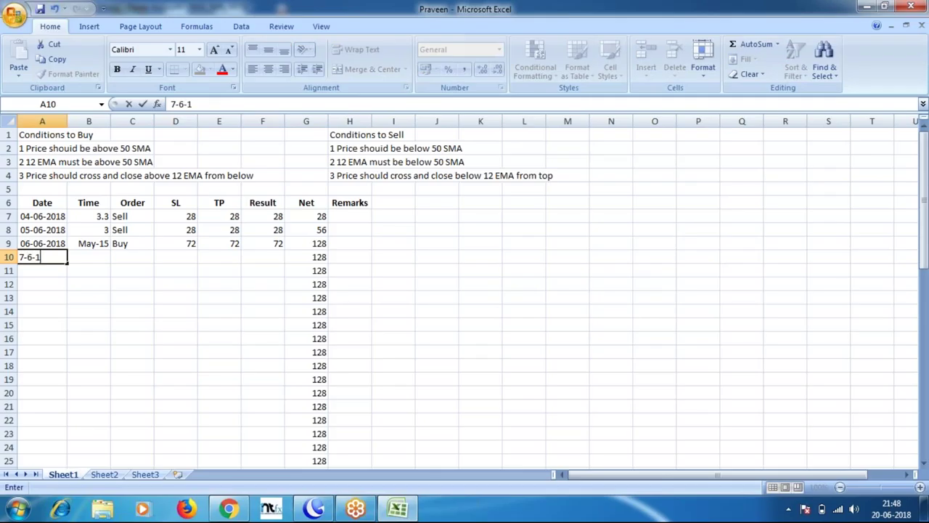
{"action": "key", "text": "Tab"}
{"action": "type", "text": "5"}
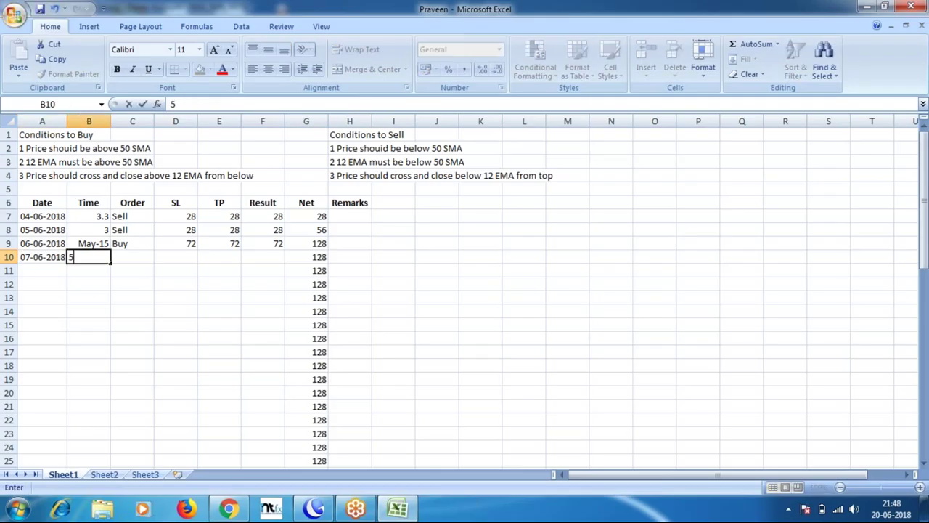
{"action": "type", "text": ".15"}
{"action": "key", "text": "Tab"}
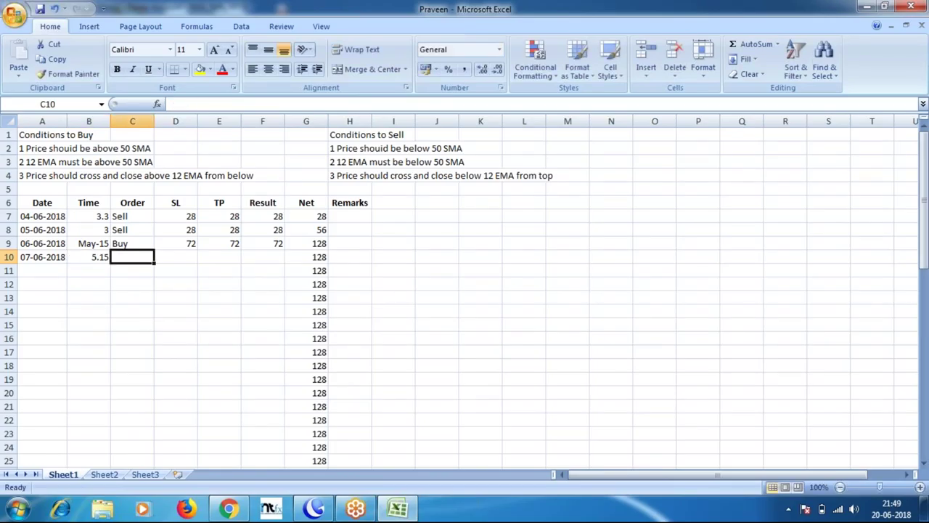
{"action": "type", "text": "Buy"}
{"action": "key", "text": "Tab"}
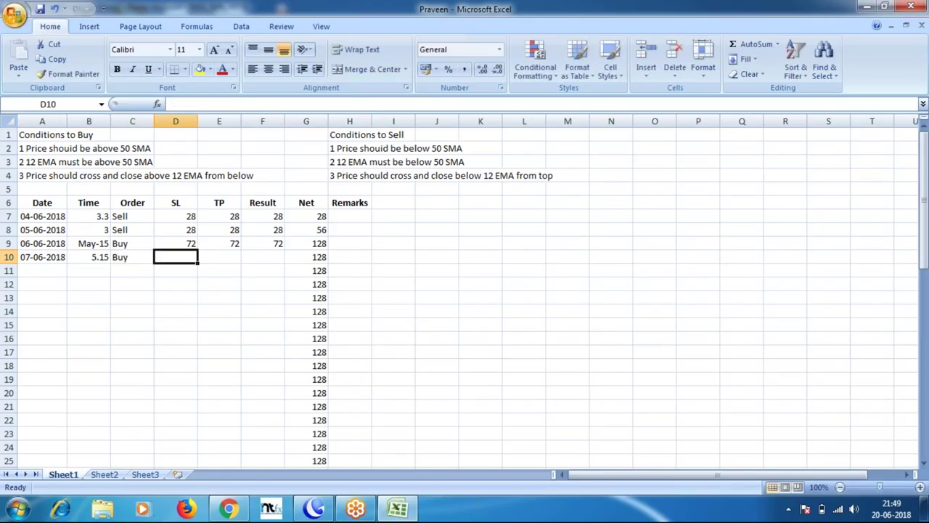
Enter 27 for the fourth trade's SL and TP and -27 for its Result in cells D10 to F10
{"action": "type", "text": "27"}
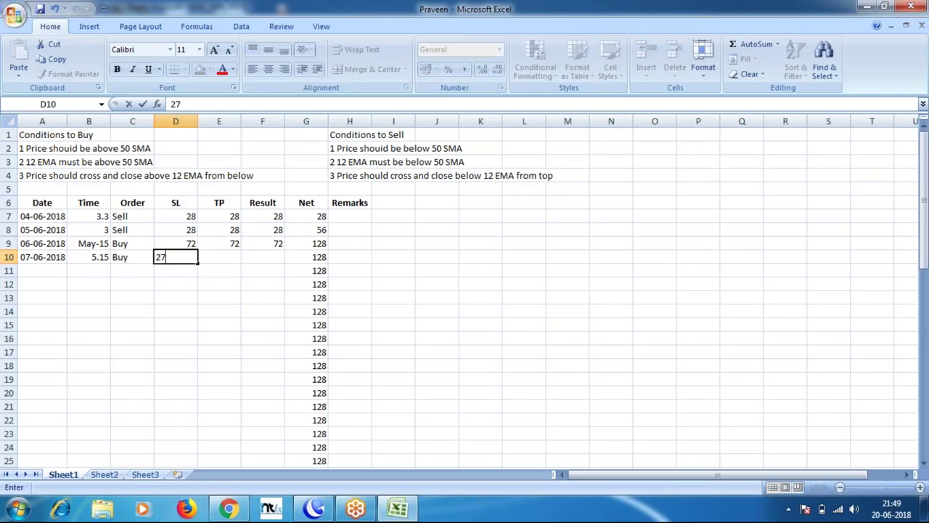
{"action": "key", "text": "Tab"}
{"action": "type", "text": "27"}
{"action": "key", "text": "Tab"}
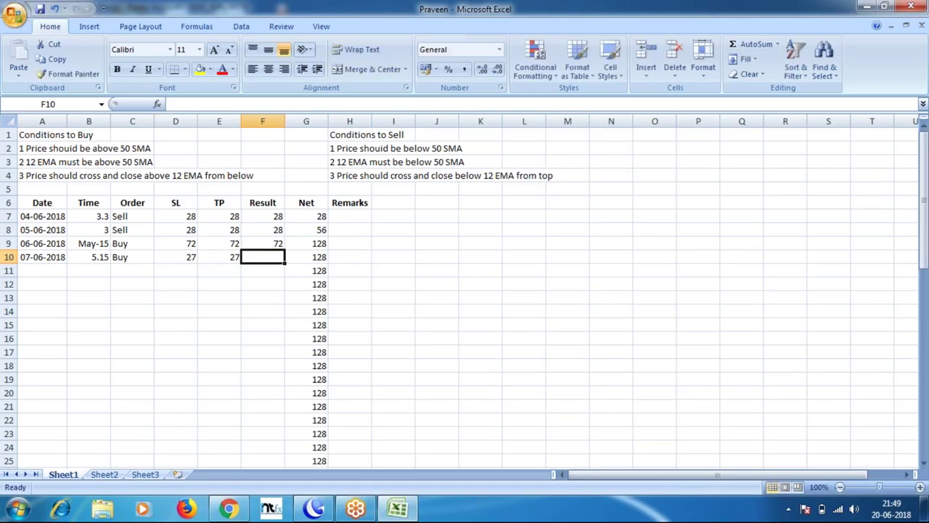
{"action": "type", "text": "-27"}
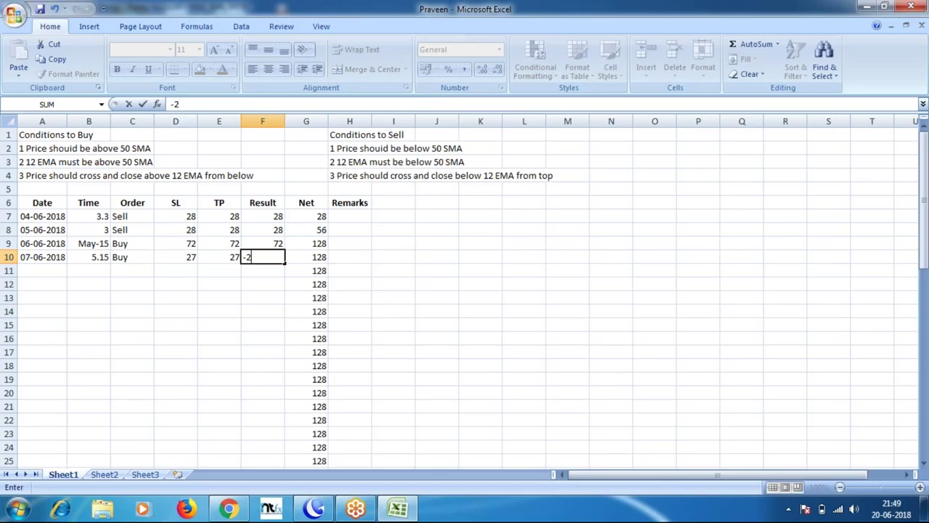
{"action": "key", "text": "Return"}
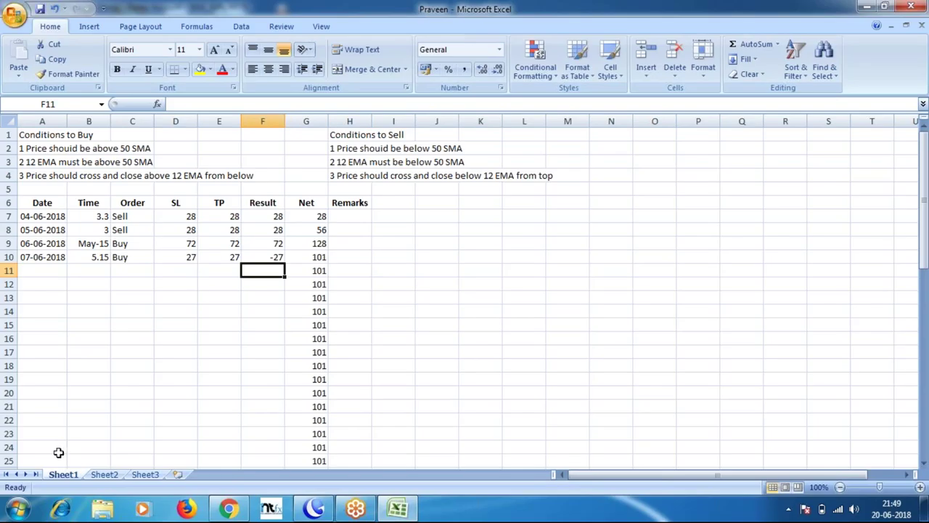
Switch to MetaTrader and draw trendlines from the 5 June low up to the 7 June high and down to the 8 June low
{"action": "left_click", "coordinate": [313, 508]}
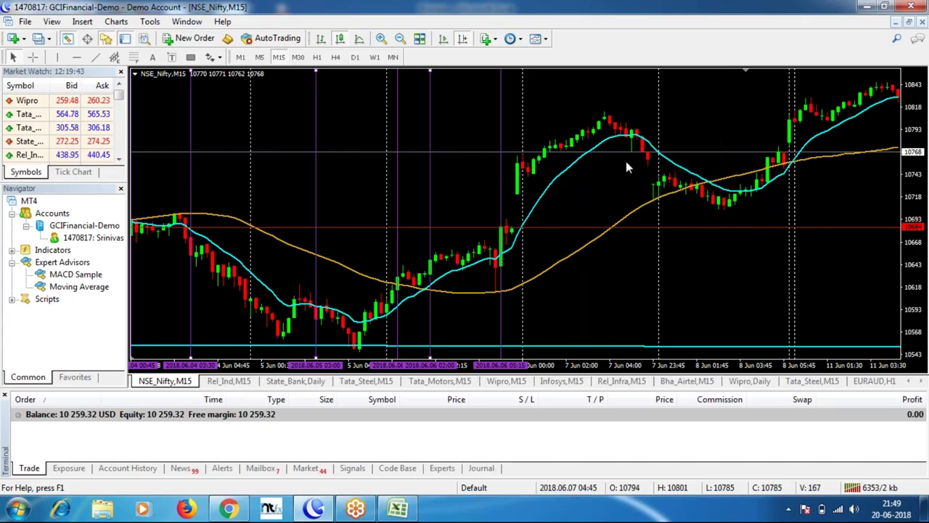
{"action": "mouse_move", "coordinate": [639, 138]}
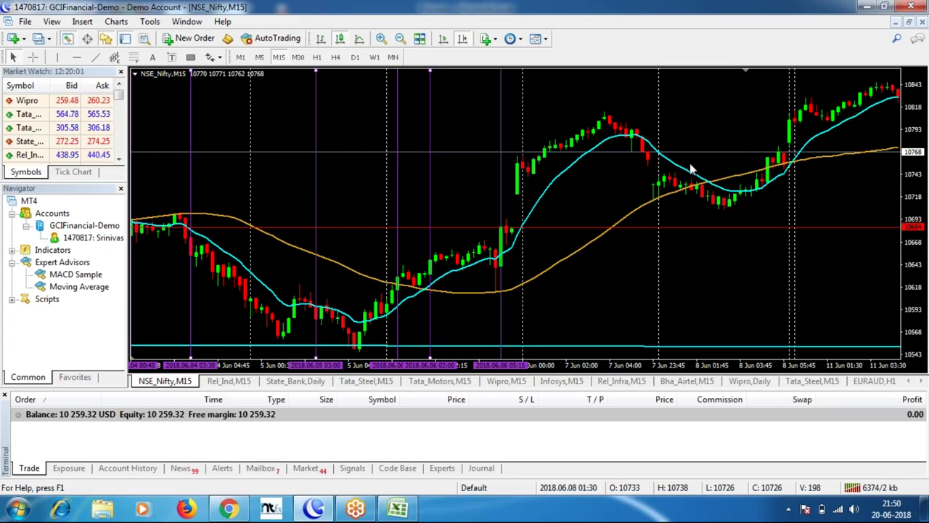
{"action": "left_click", "coordinate": [94, 58]}
{"action": "left_click_drag", "start_coordinate": [358, 349], "coordinate": [479, 218]}
{"action": "left_click_drag", "start_coordinate": [537, 165], "coordinate": [608, 116]}
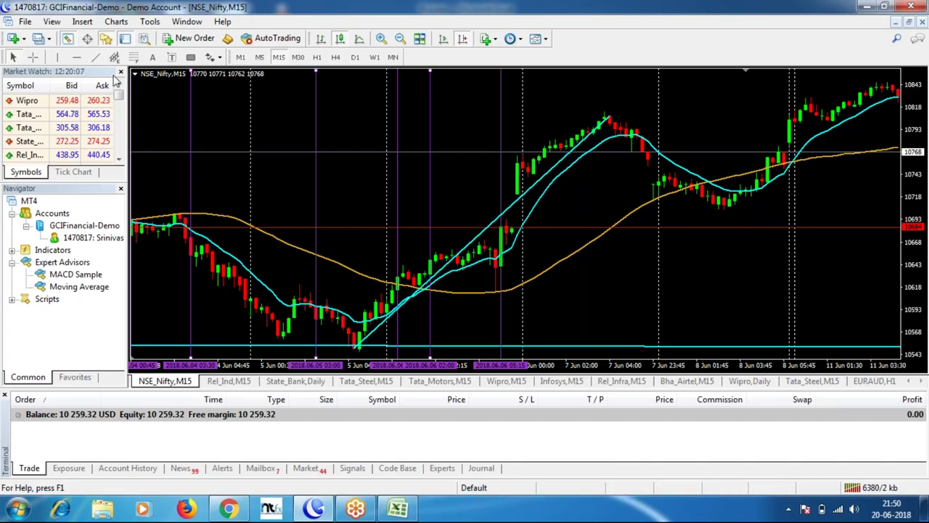
{"action": "left_click", "coordinate": [94, 57]}
{"action": "left_click_drag", "start_coordinate": [607, 113], "coordinate": [733, 200]}
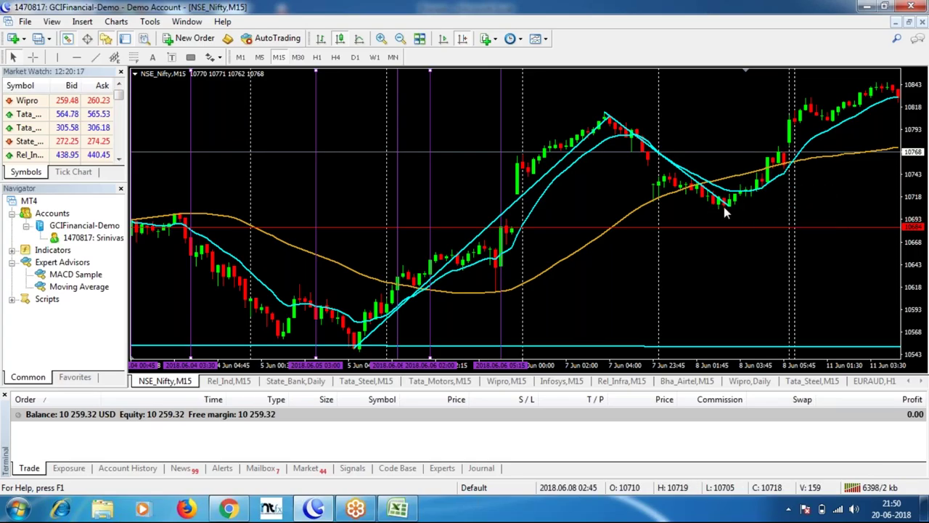
Delete the two trendlines marking the 5 to 7 June rise and the following pullback
{"action": "mouse_move", "coordinate": [758, 185]}
{"action": "right_click", "coordinate": [625, 133]}
{"action": "left_click", "coordinate": [639, 174]}
{"action": "right_click", "coordinate": [548, 172]}
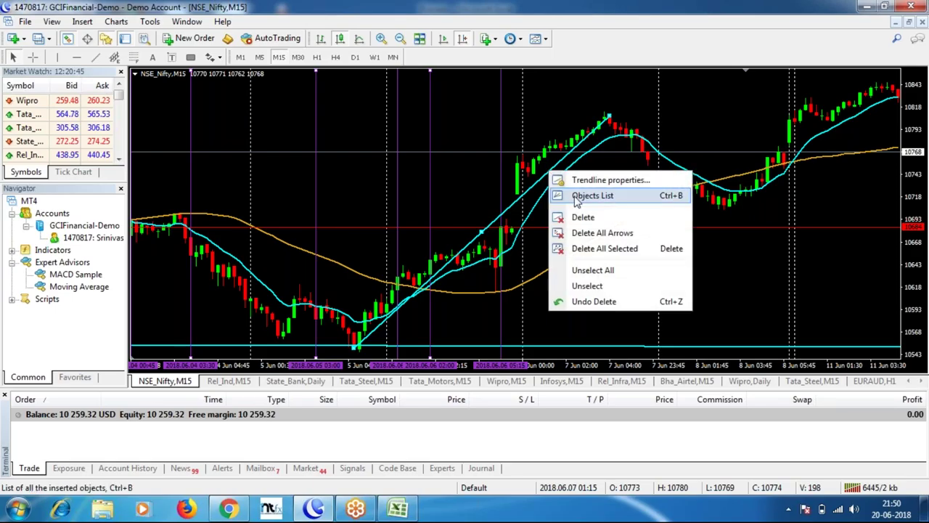
{"action": "left_click", "coordinate": [583, 218]}
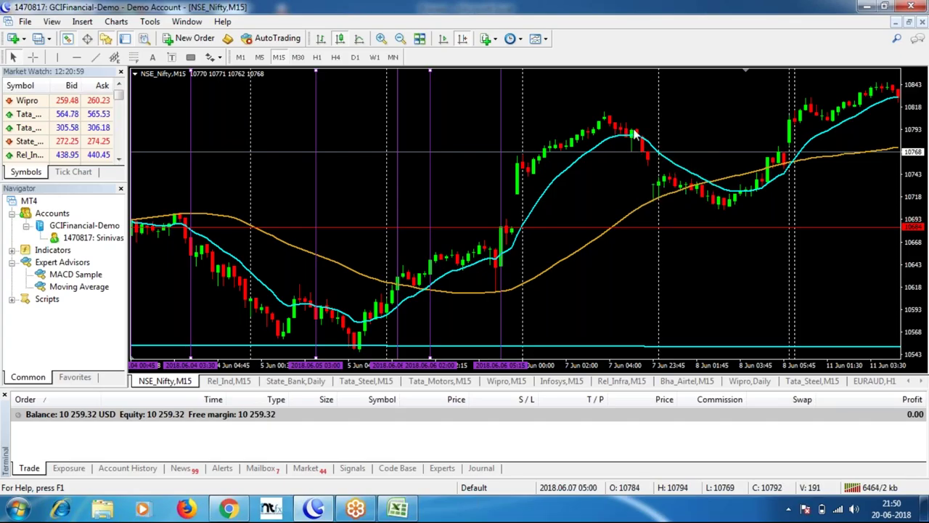
Add vertical lines at the 8 June candle breaking above both averages and at 11 June 00:00, around the averages' crossover
{"action": "mouse_move", "coordinate": [626, 144]}
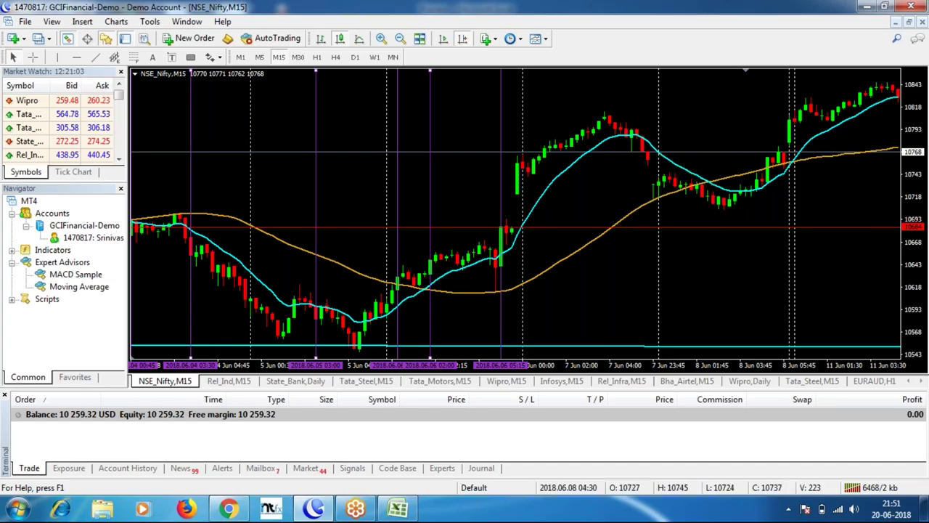
{"action": "scroll", "coordinate": [732, 252], "scroll_direction": "down", "scroll_amount": 3}
{"action": "scroll", "coordinate": [732, 252], "scroll_direction": "down", "scroll_amount": 4}
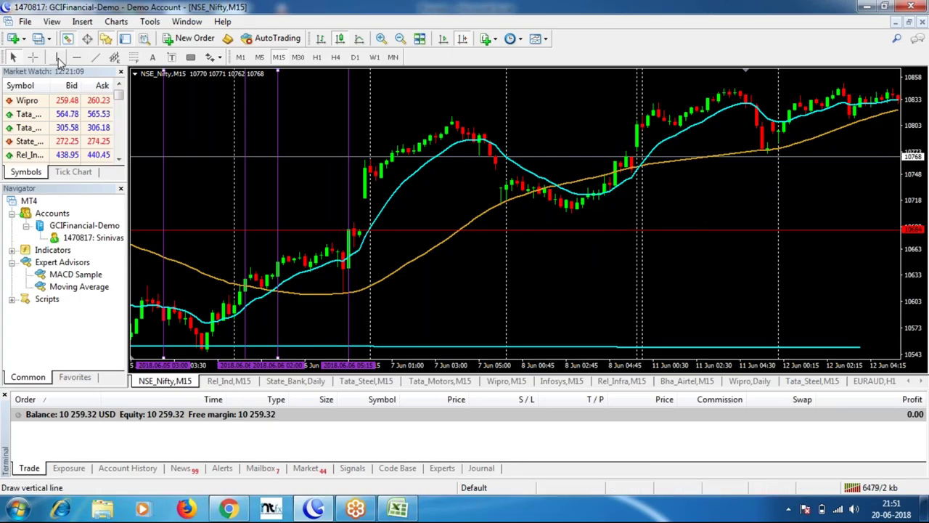
{"action": "left_click", "coordinate": [615, 182]}
{"action": "left_click", "coordinate": [57, 56]}
{"action": "left_click", "coordinate": [643, 178]}
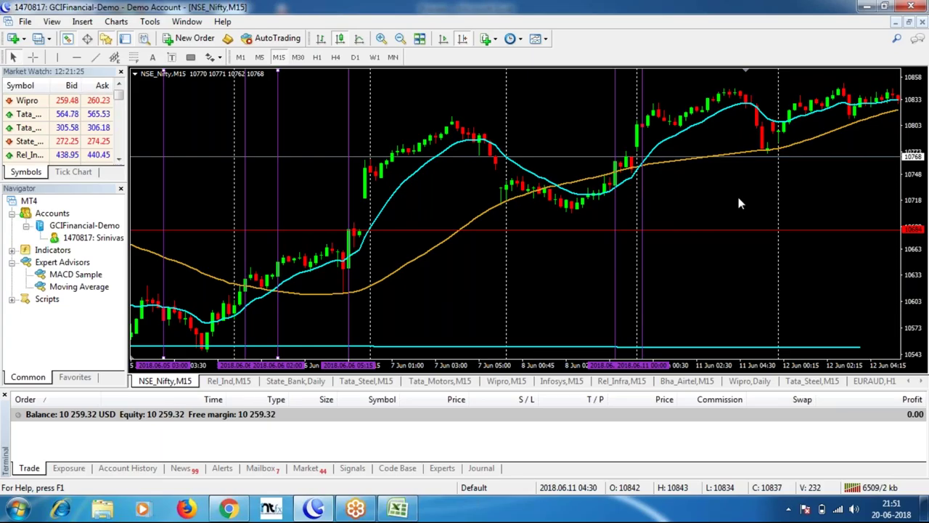
Draw trendlines from the 8 June low up to the 11 June high and down to the 11 June pullback low
{"action": "scroll", "coordinate": [737, 193], "scroll_direction": "down", "scroll_amount": 3}
{"action": "scroll", "coordinate": [716, 198], "scroll_direction": "down", "scroll_amount": 1}
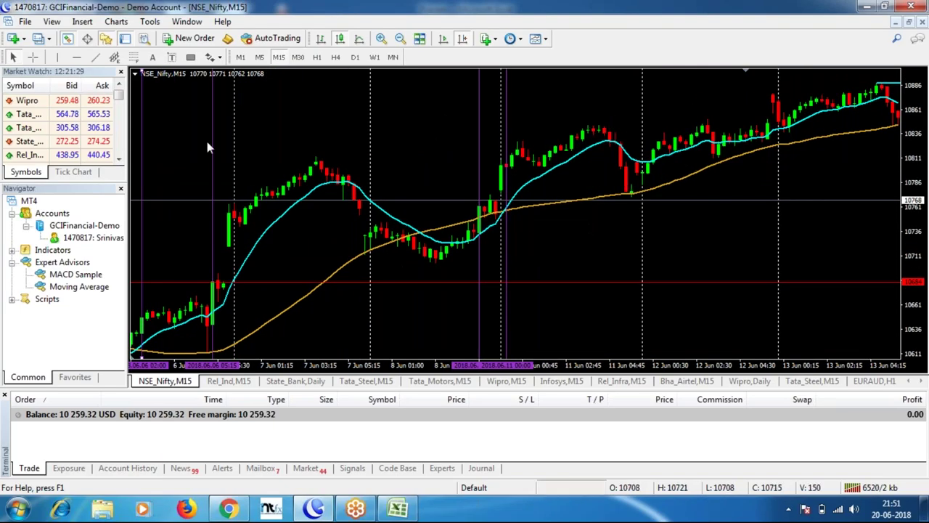
{"action": "left_click", "coordinate": [95, 57]}
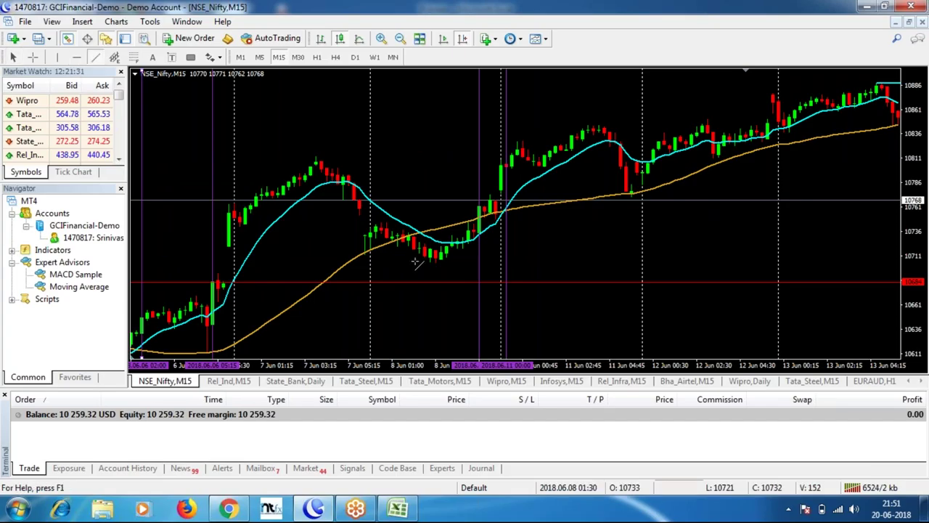
{"action": "mouse_move", "coordinate": [430, 259]}
{"action": "left_mouse_down"}
{"action": "mouse_move", "coordinate": [587, 129]}
{"action": "mouse_move", "coordinate": [599, 127]}
{"action": "mouse_move", "coordinate": [631, 194]}
{"action": "left_mouse_up"}
{"action": "left_click", "coordinate": [97, 58]}
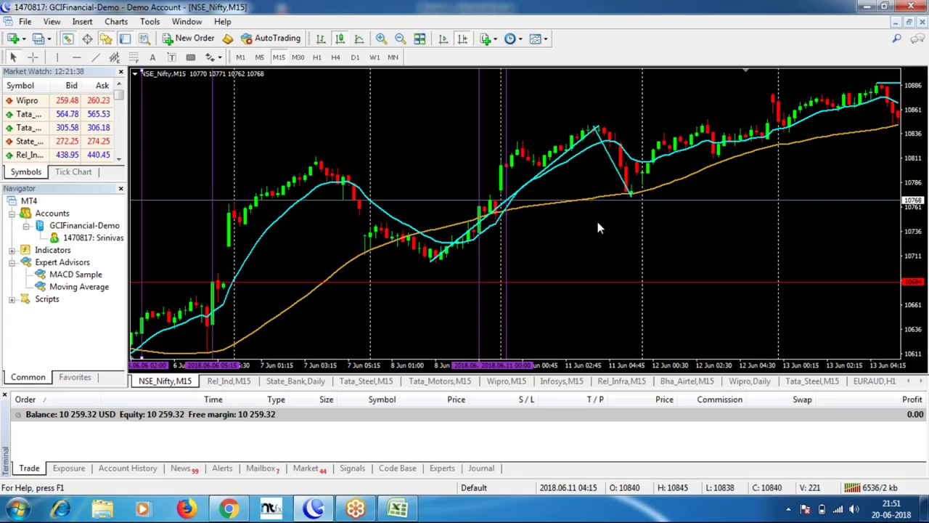
Measure with the crosshair the rise from the 8 June low to the 11 June high and the pullback after it
{"action": "middle_click", "coordinate": [436, 256]}
{"action": "left_click_drag", "start_coordinate": [449, 260], "coordinate": [592, 161]}
{"action": "middle_click", "coordinate": [598, 128]}
{"action": "left_click_drag", "start_coordinate": [598, 128], "coordinate": [632, 195]}
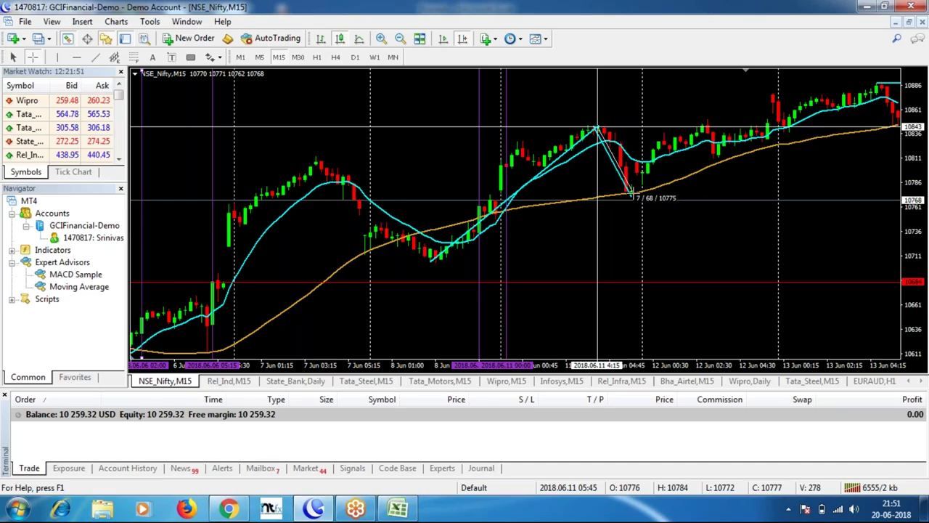
{"action": "left_click", "coordinate": [632, 194]}
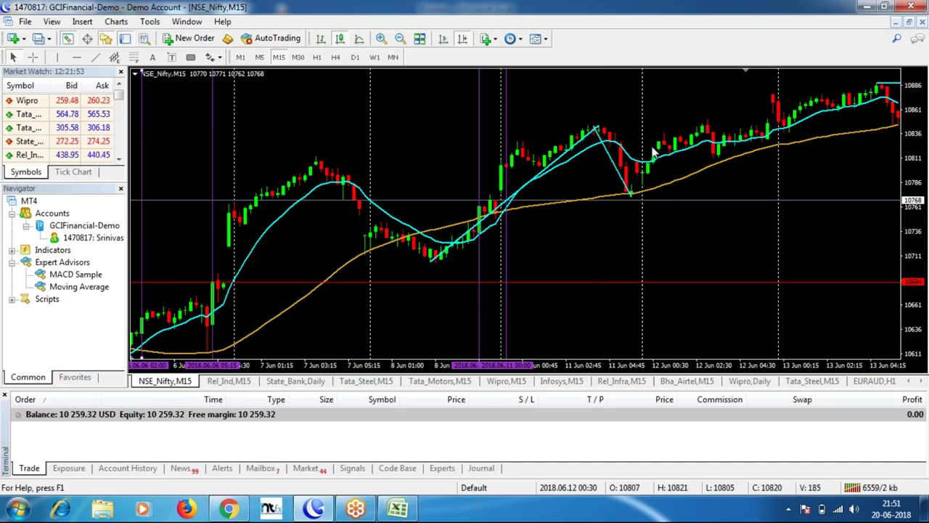
Add a vertical line at the 12 June 00:30 candle closing above the 12 EMA and measure the rise from it to 13 June 00:00
{"action": "mouse_move", "coordinate": [653, 165]}
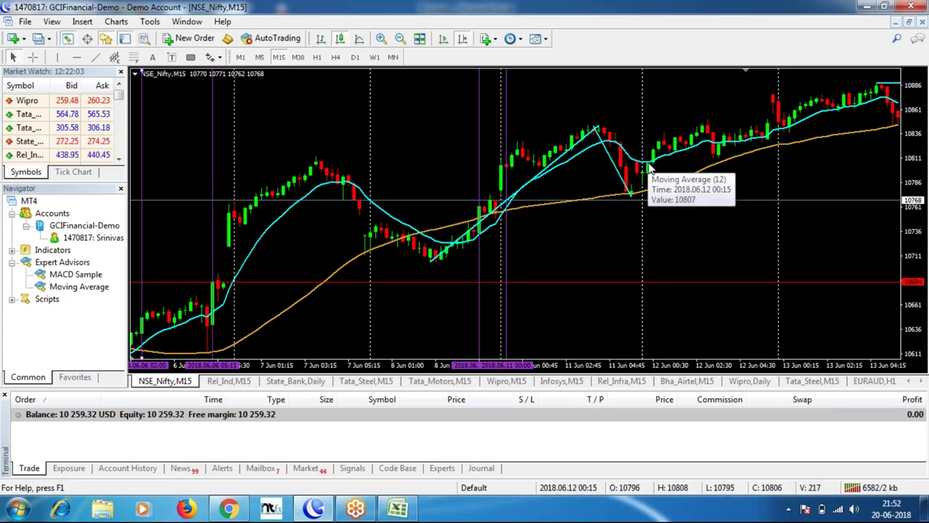
{"action": "mouse_move", "coordinate": [610, 136]}
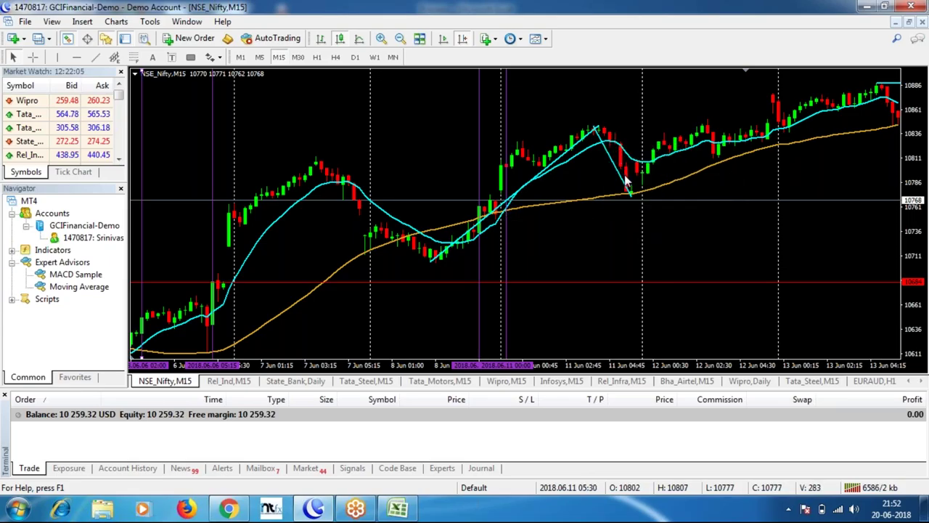
{"action": "middle_click", "coordinate": [656, 149]}
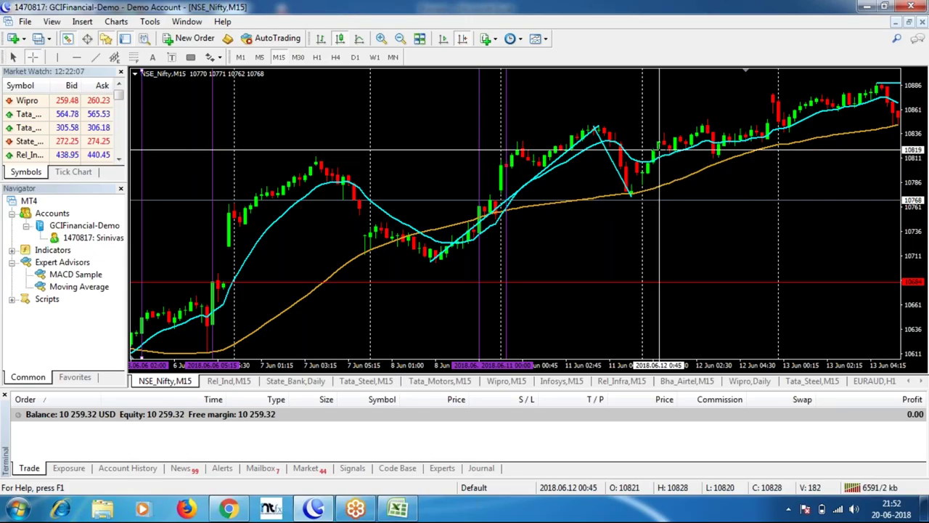
{"action": "middle_click", "coordinate": [656, 150]}
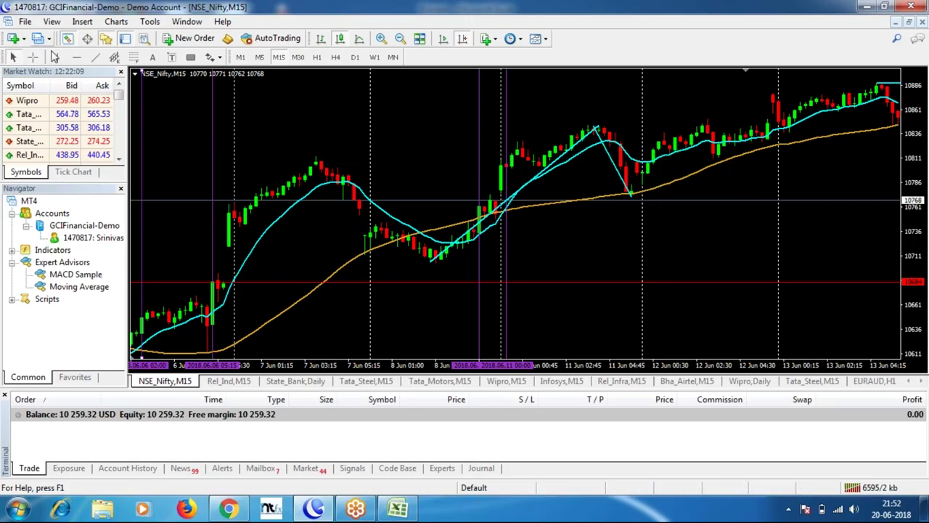
{"action": "left_click", "coordinate": [56, 57]}
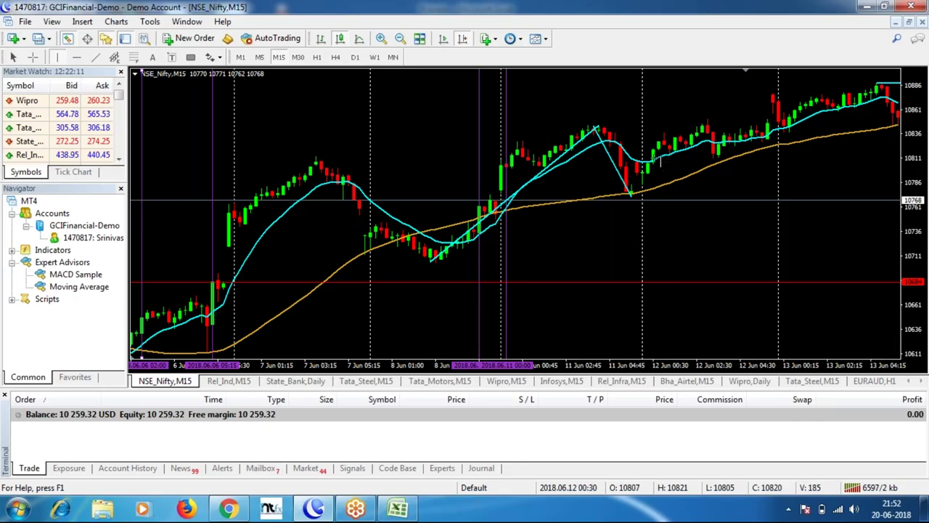
{"action": "left_click", "coordinate": [652, 211]}
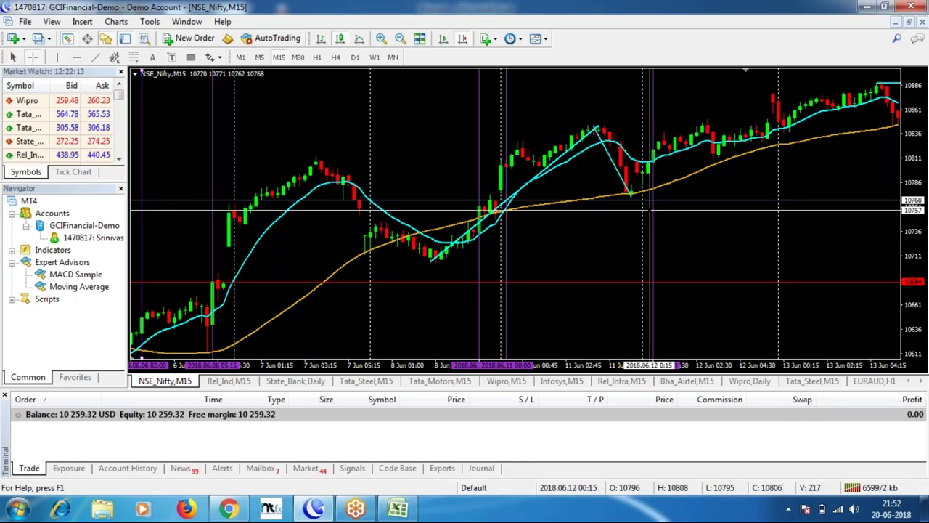
{"action": "left_click_drag", "start_coordinate": [660, 150], "coordinate": [778, 99]}
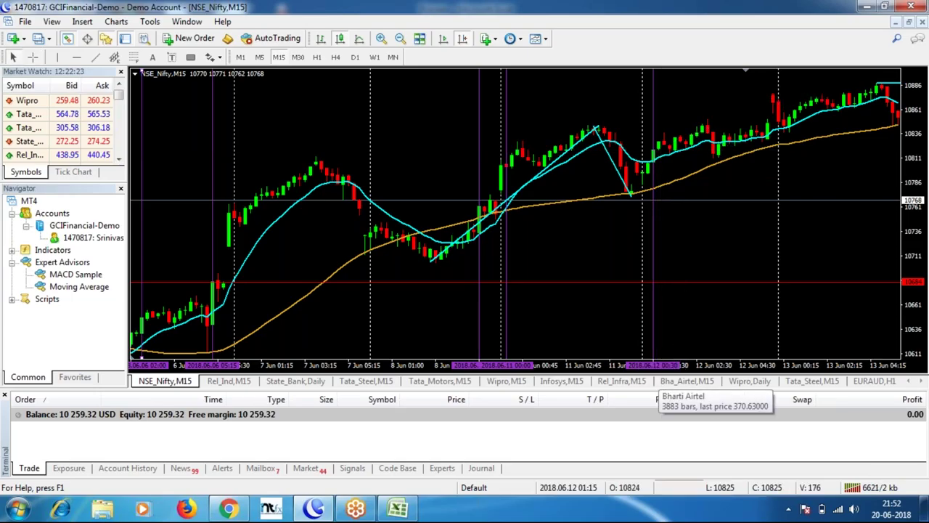
Switch to the Excel log and enter date 12-6-18, time 0.3 and order Buy in row 11
{"action": "left_click", "coordinate": [405, 504]}
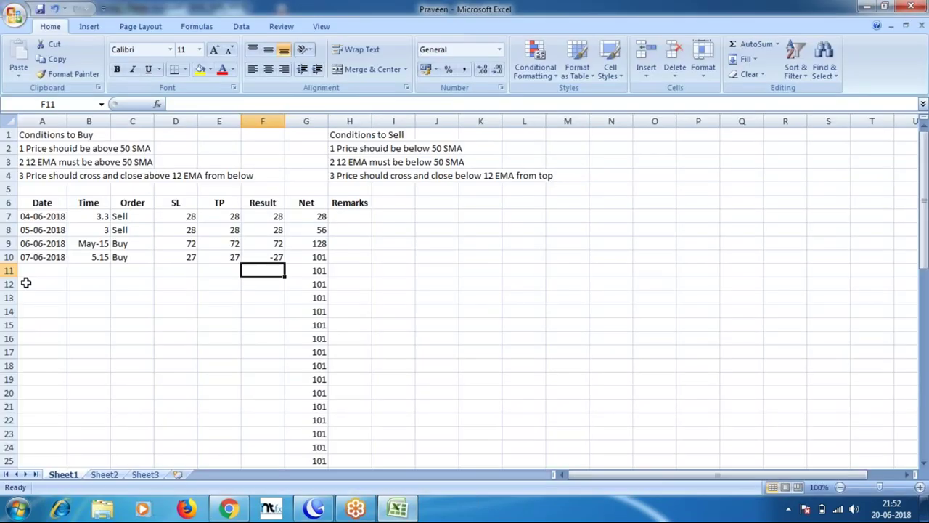
{"action": "left_click", "coordinate": [32, 269]}
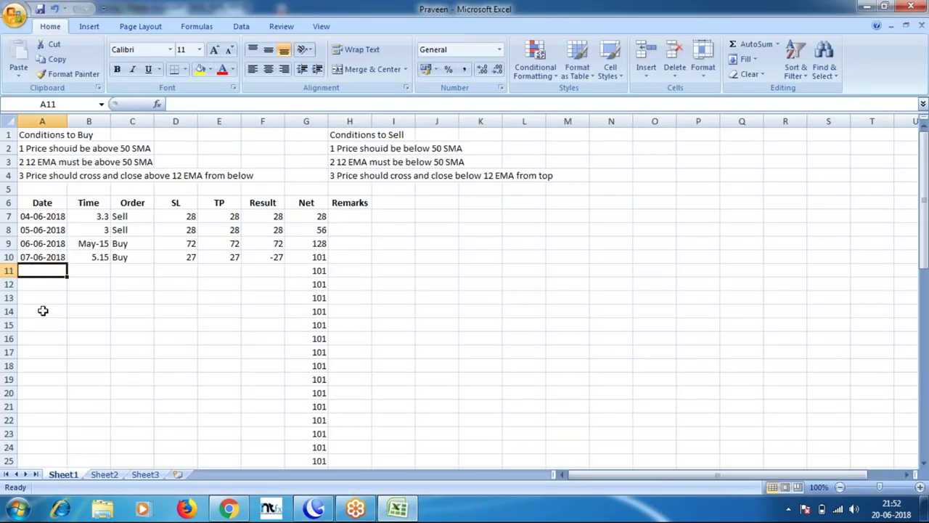
{"action": "type", "text": "12-6-18"}
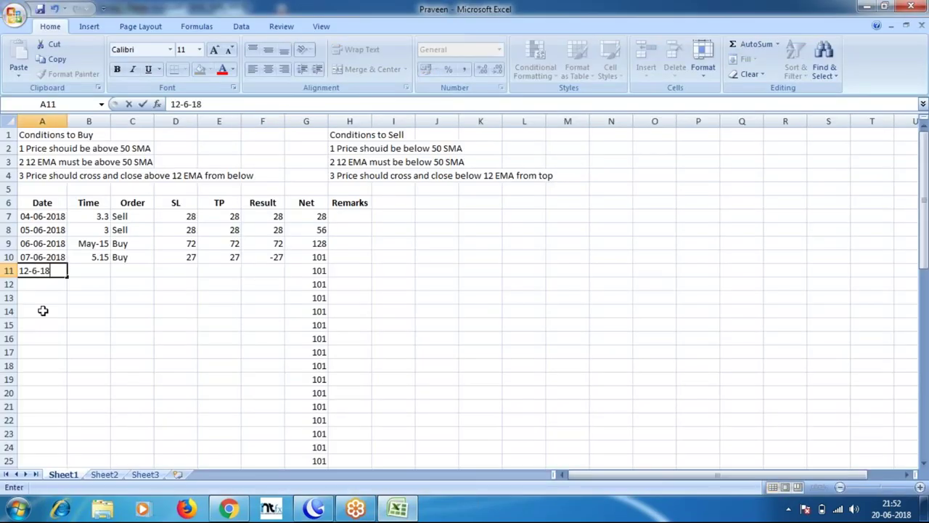
{"action": "key", "text": "Tab"}
{"action": "type", "text": "0.3"}
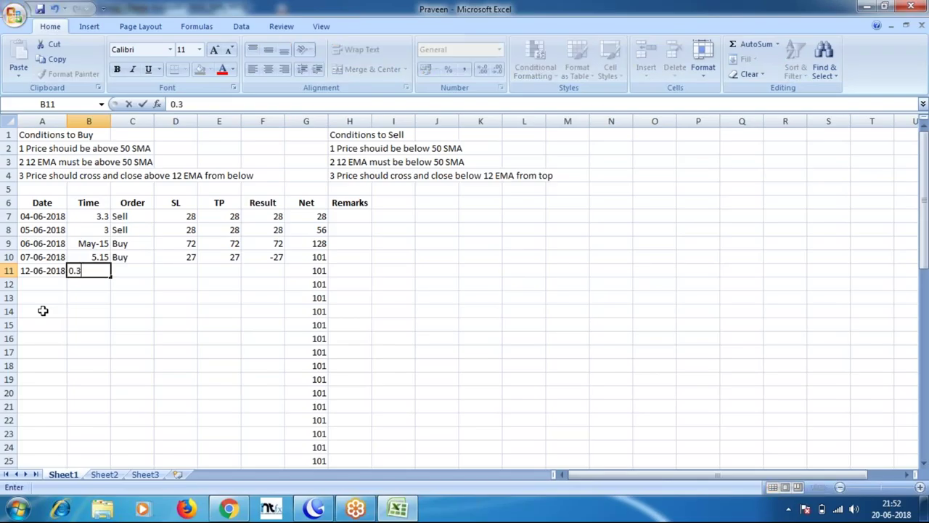
{"action": "key", "text": "Tab"}
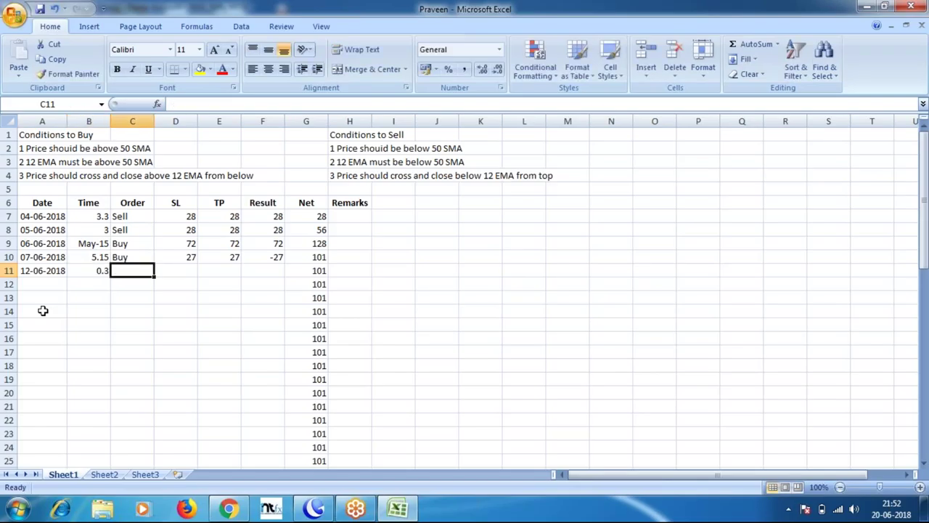
{"action": "type", "text": "b"}
{"action": "key", "text": "Tab"}
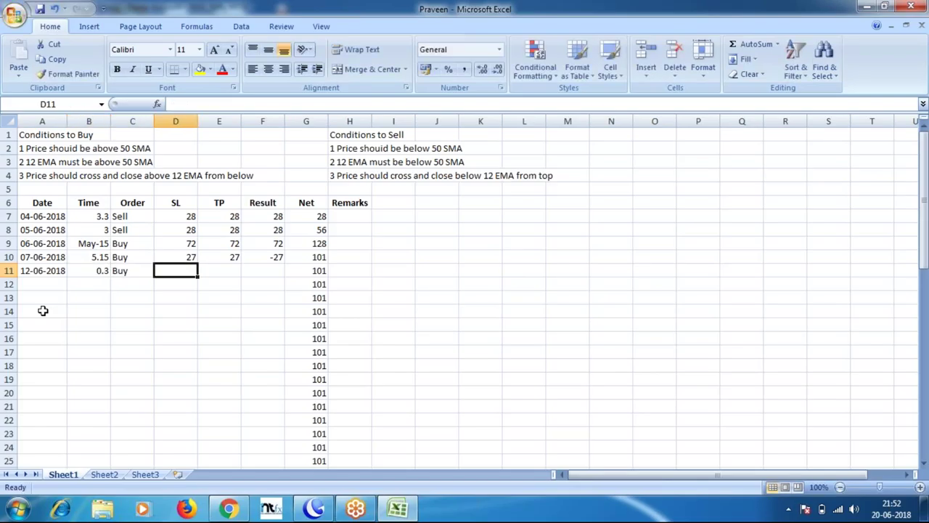
Complete the 12 June Buy trade in row 11 with SL 50, TP 50 and Result 50
{"action": "type", "text": "50"}
{"action": "key", "text": "Tab"}
{"action": "type", "text": "50"}
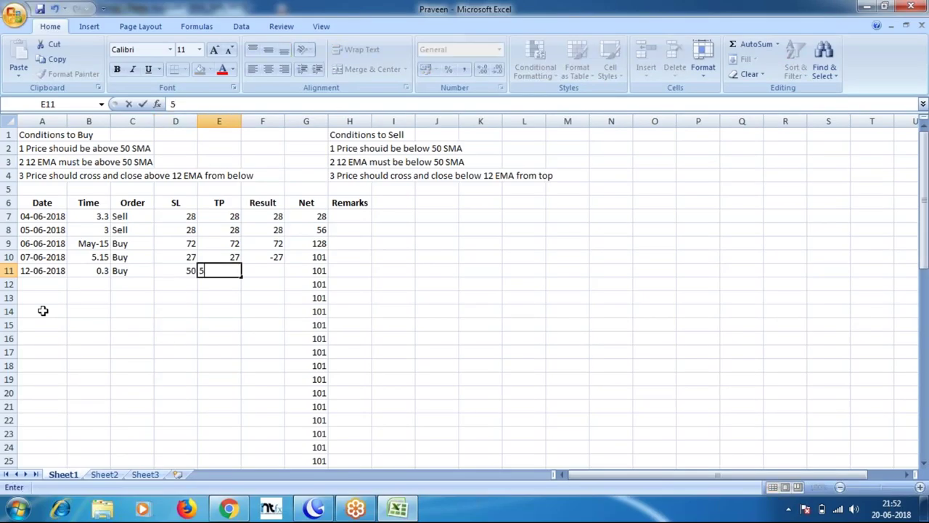
{"action": "key", "text": "Tab"}
{"action": "type", "text": "50"}
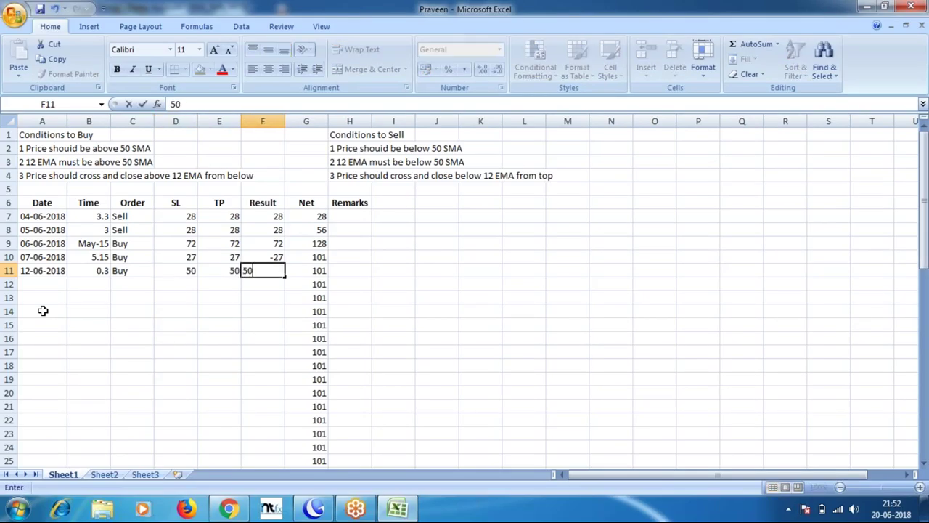
{"action": "key", "text": "Down"}
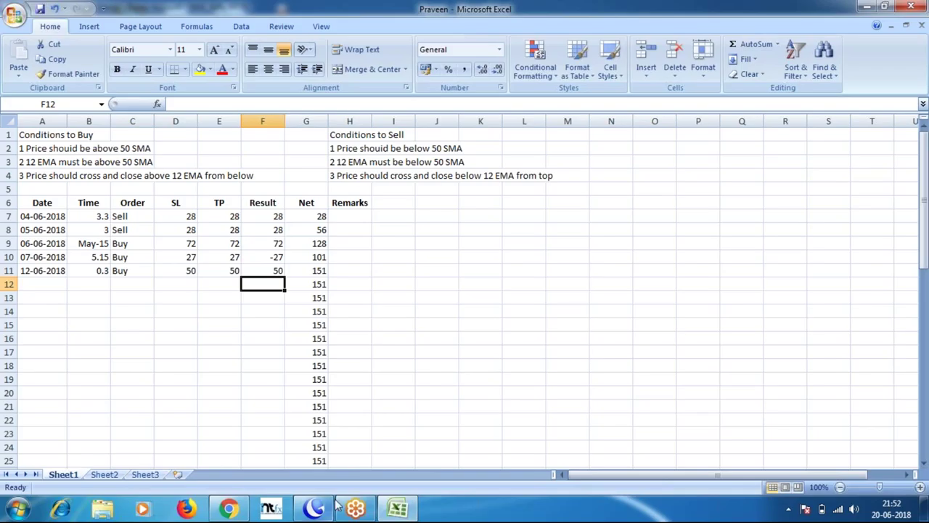
Return to the MetaTrader chart and measure the rise from the 12 June 00:30 entry to the 13 June opening high
{"action": "left_click", "coordinate": [313, 508]}
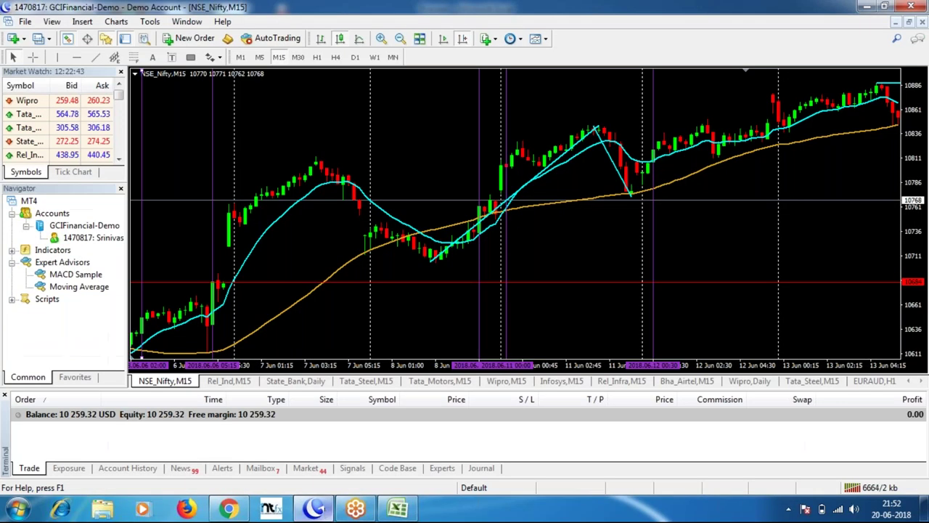
{"action": "left_click_drag", "start_coordinate": [728, 239], "coordinate": [592, 249]}
{"action": "middle_click", "coordinate": [506, 181]}
{"action": "left_click_drag", "start_coordinate": [506, 181], "coordinate": [626, 95]}
{"action": "mouse_move", "coordinate": [510, 203]}
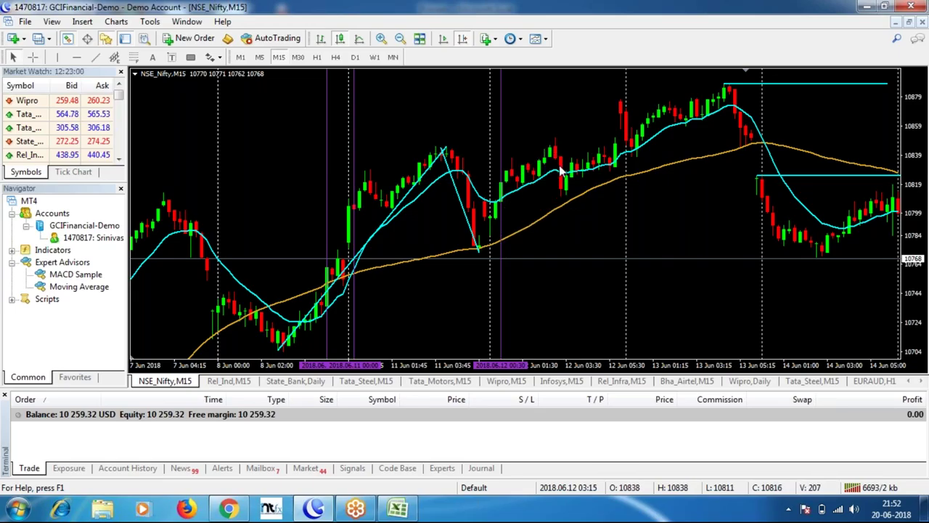
{"action": "mouse_move", "coordinate": [564, 197]}
{"action": "mouse_move", "coordinate": [499, 189]}
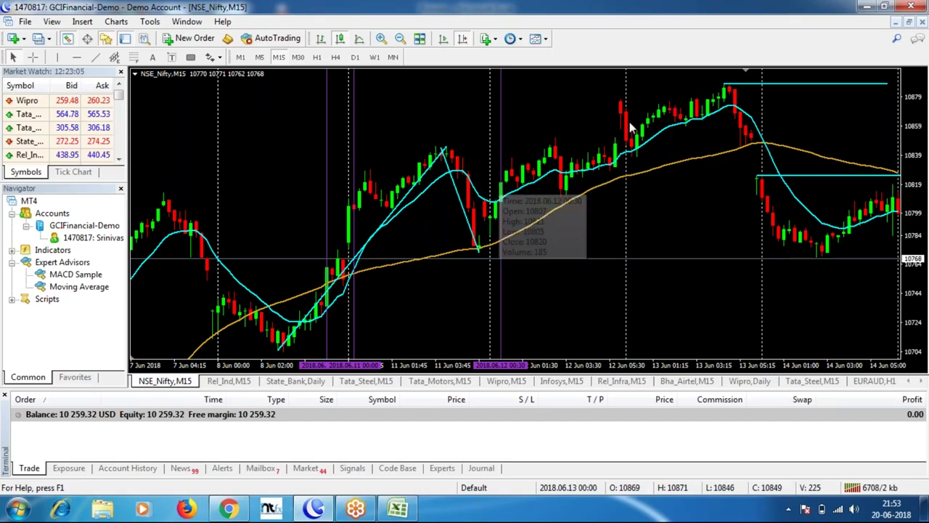
Measure from the 12 June 03:45 candle down to the recent swing low, and the rise to the 13 June opening candle
{"action": "middle_click", "coordinate": [577, 165]}
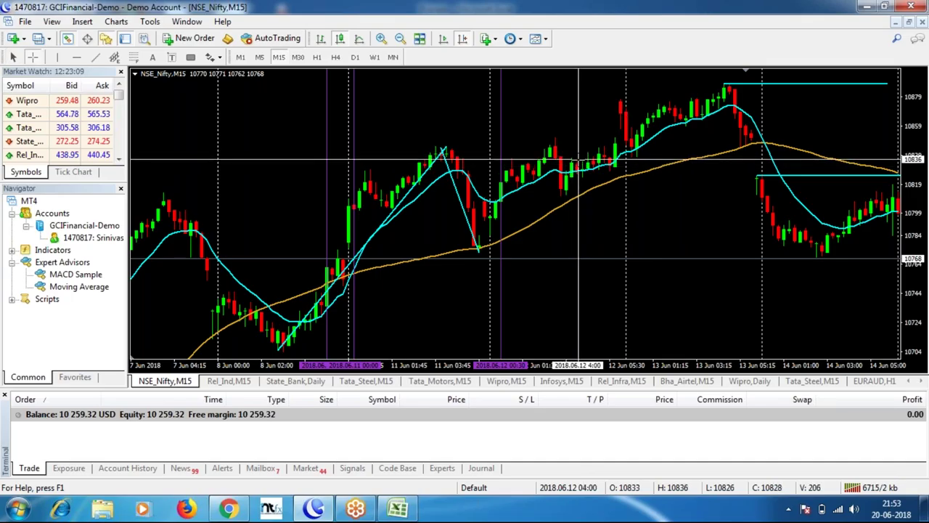
{"action": "left_click_drag", "start_coordinate": [578, 161], "coordinate": [572, 198]}
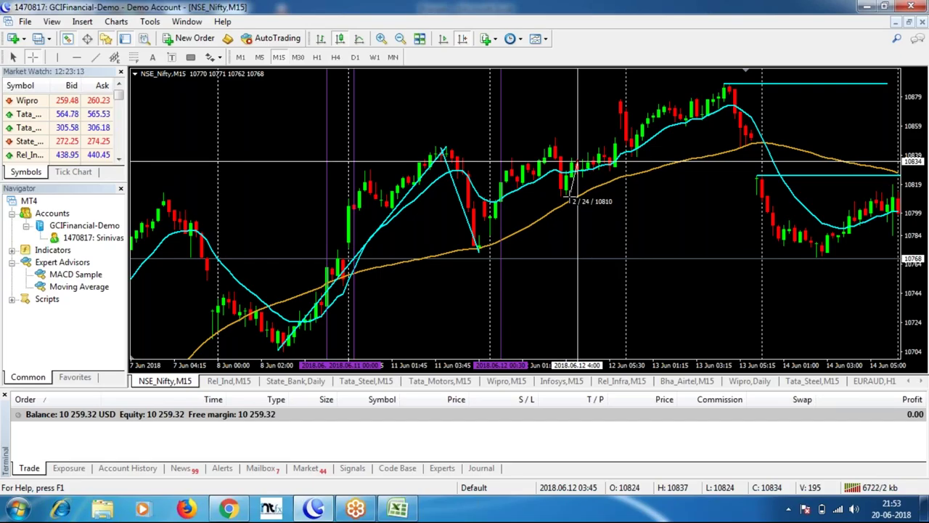
{"action": "left_click_drag", "start_coordinate": [572, 199], "coordinate": [625, 116]}
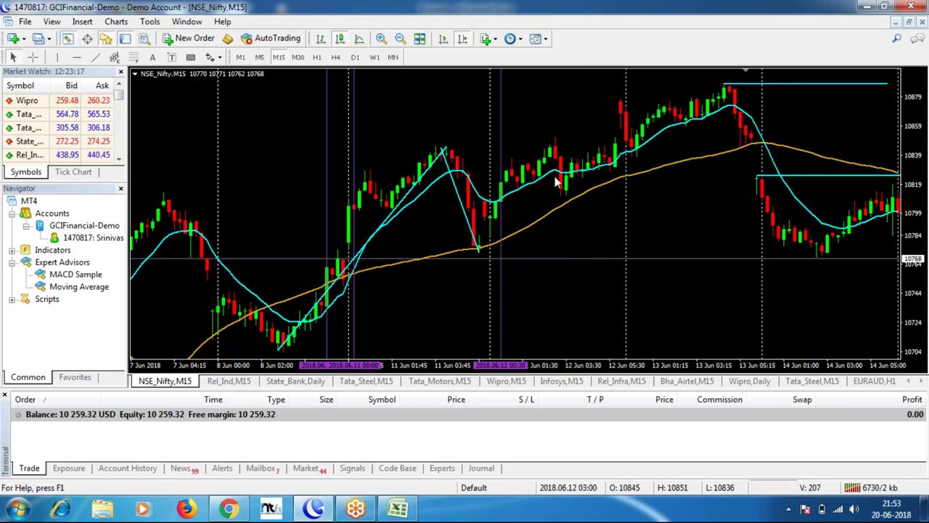
{"action": "mouse_move", "coordinate": [552, 176]}
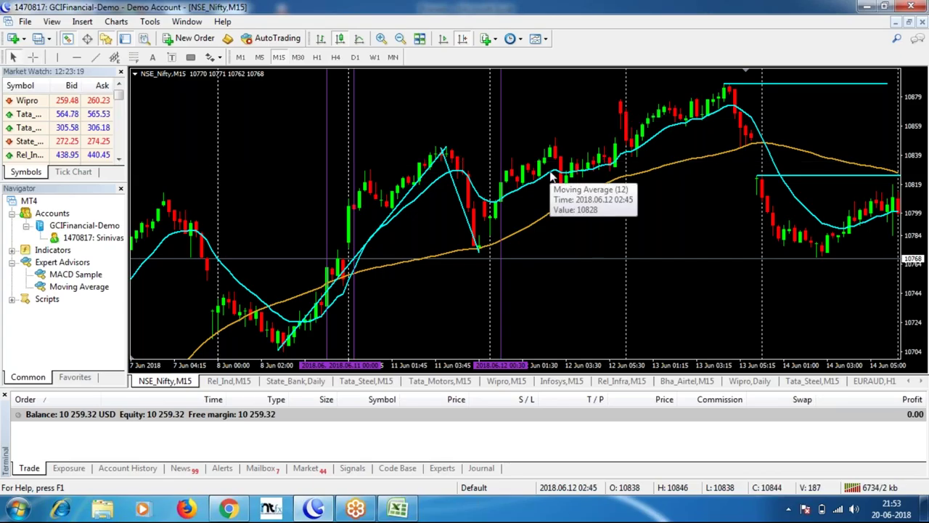
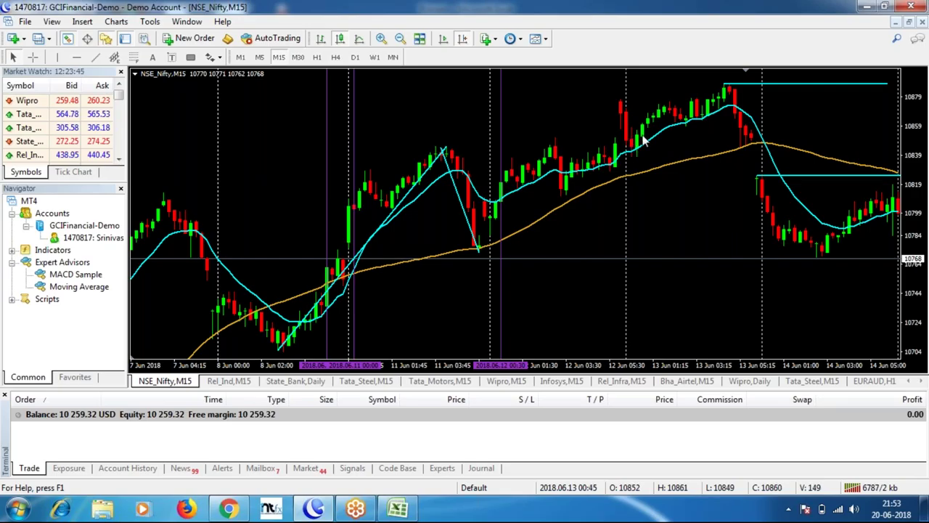
Measure the rise after the 13 June 00:45 candle and recheck the 12 June 03:15 and 03:45 candles
{"action": "middle_click", "coordinate": [642, 135]}
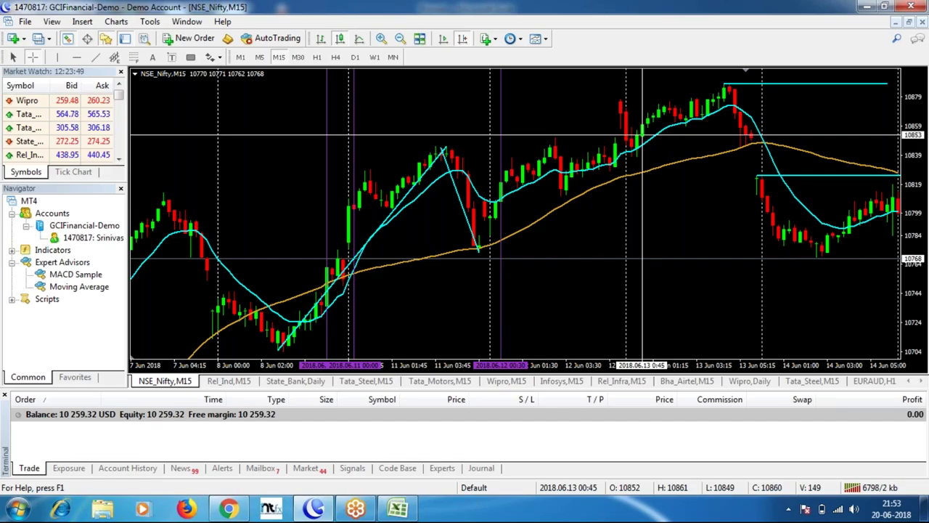
{"action": "left_click_drag", "start_coordinate": [638, 133], "coordinate": [693, 102]}
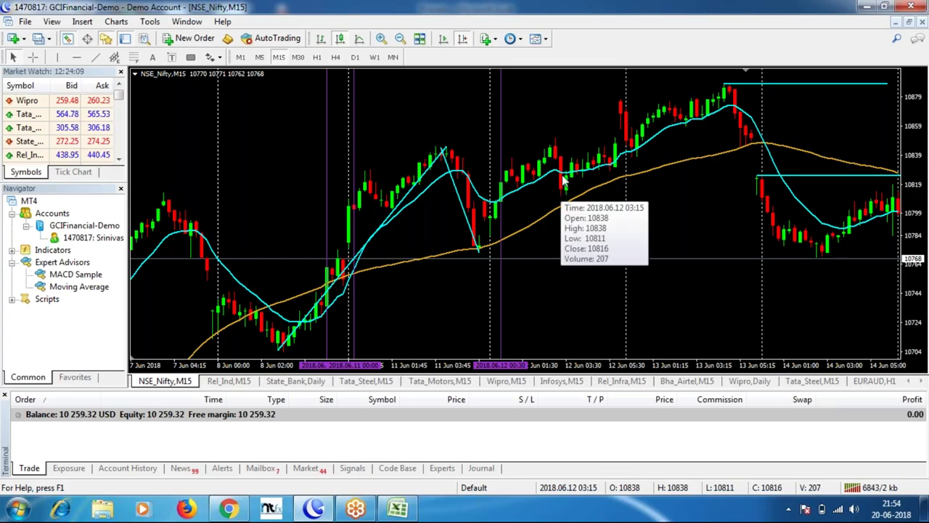
{"action": "mouse_move", "coordinate": [573, 168]}
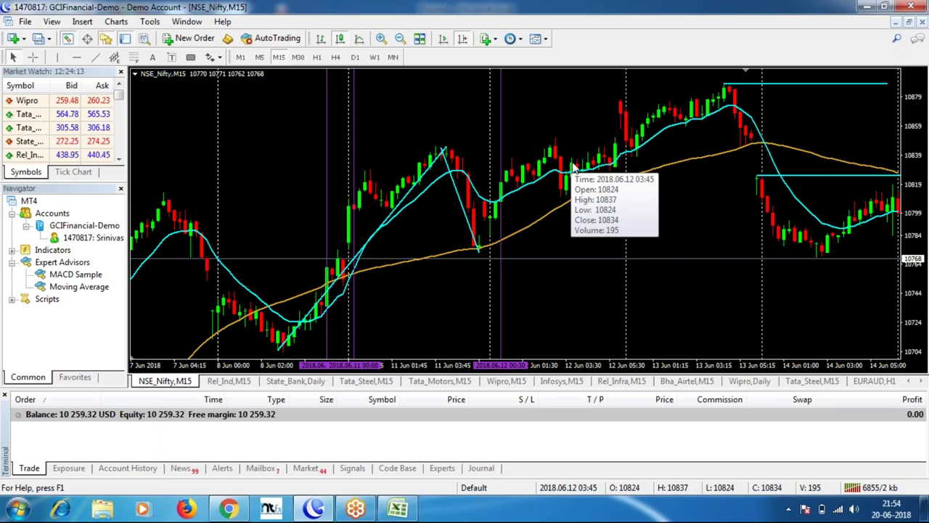
Draw trendlines from the 13 June high down to the 14 June low and up to the 15 June high
{"action": "left_click_drag", "start_coordinate": [734, 196], "coordinate": [363, 202]}
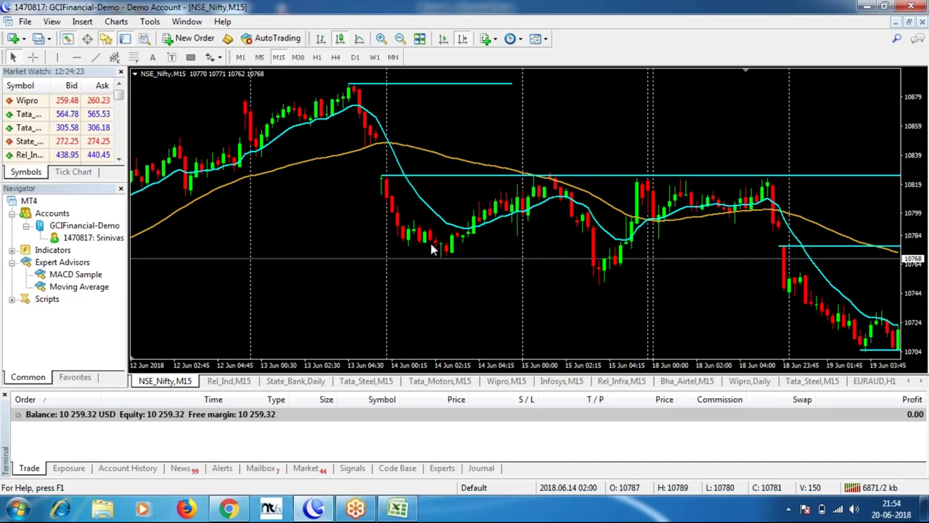
{"action": "mouse_move", "coordinate": [471, 239]}
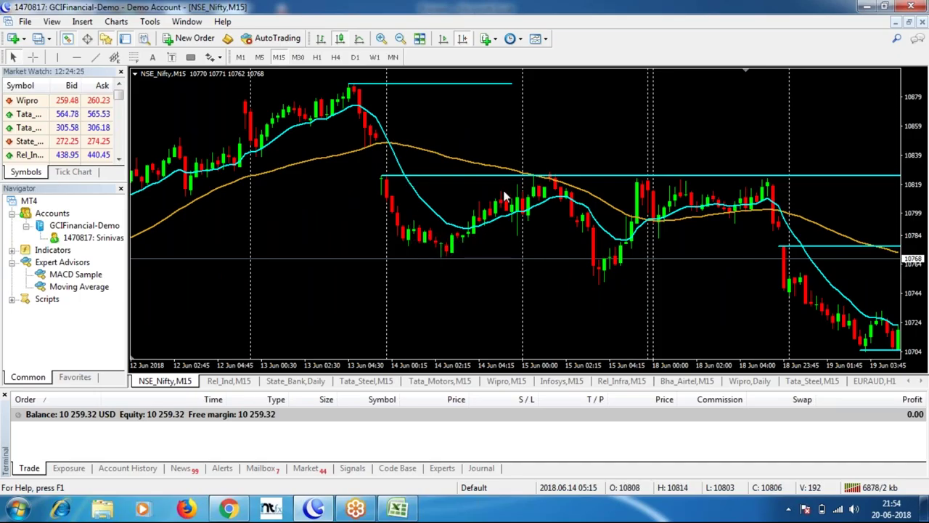
{"action": "mouse_move", "coordinate": [576, 218]}
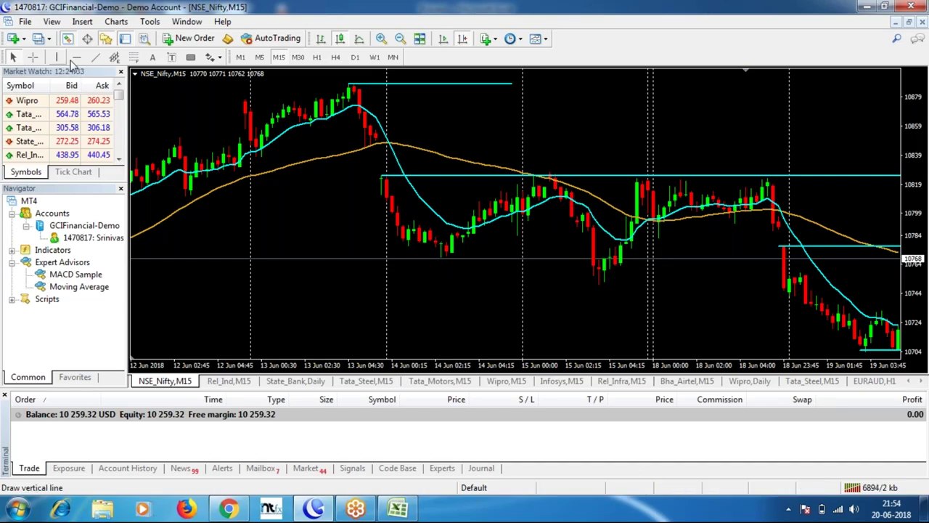
{"action": "left_click", "coordinate": [95, 57]}
{"action": "mouse_move", "coordinate": [350, 85]}
{"action": "left_mouse_down"}
{"action": "mouse_move", "coordinate": [448, 256]}
{"action": "mouse_move", "coordinate": [549, 175]}
{"action": "left_mouse_up"}
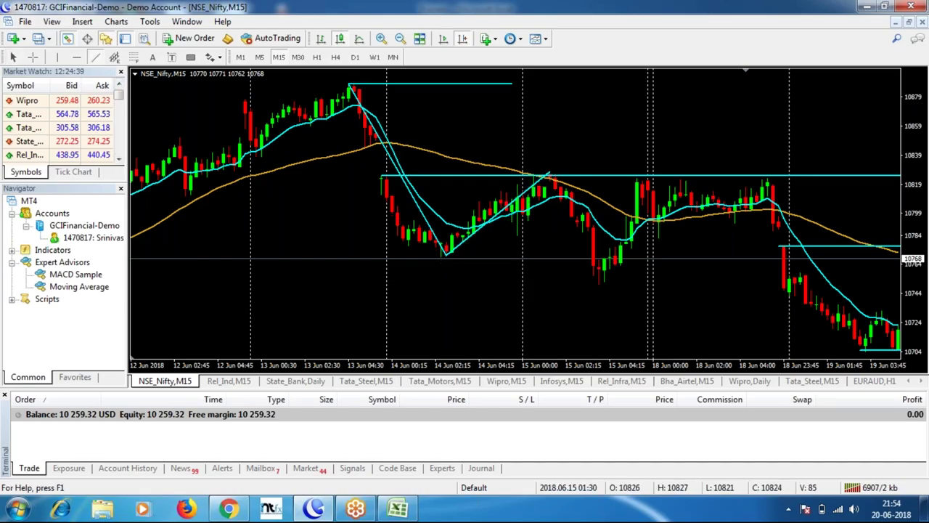
Measure the drop from the 15 June 02:45 candle below the 12 EMA to that day's low
{"action": "middle_click", "coordinate": [555, 218]}
{"action": "left_click_drag", "start_coordinate": [572, 218], "coordinate": [600, 276]}
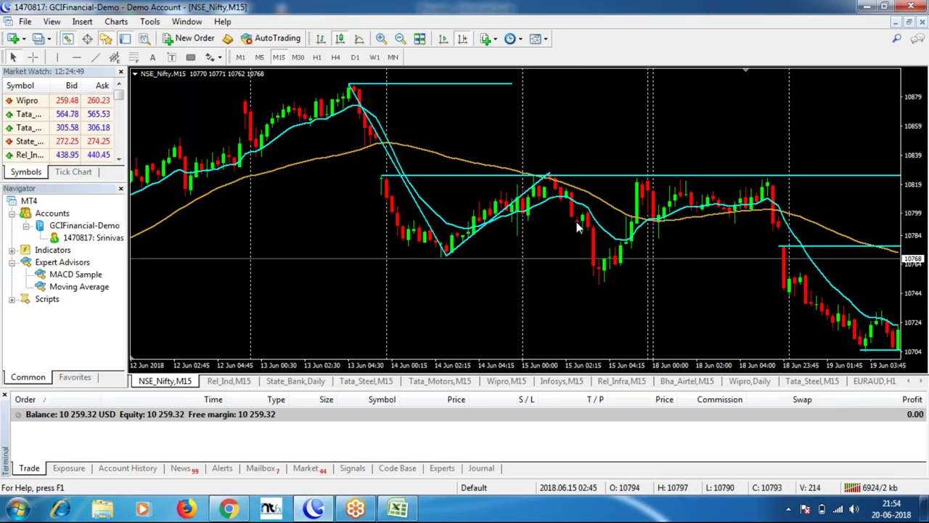
{"action": "middle_click", "coordinate": [577, 219]}
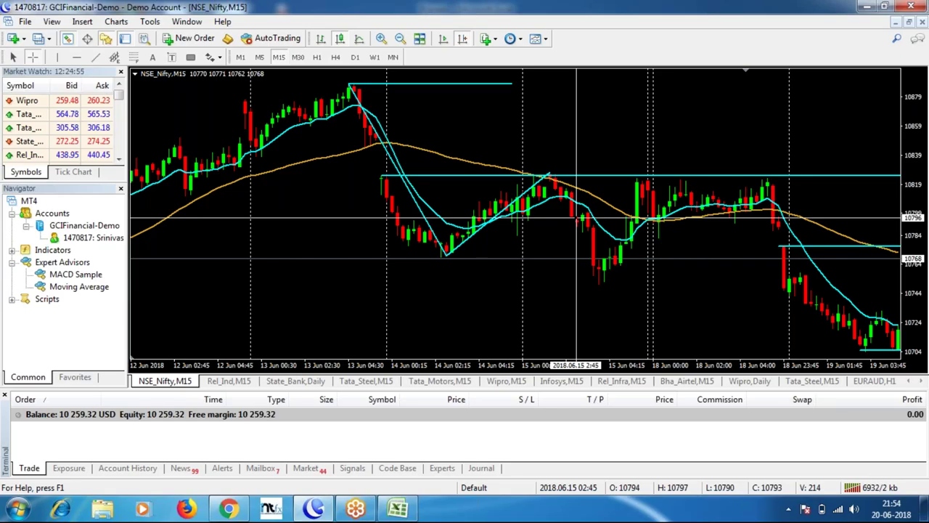
{"action": "middle_click", "coordinate": [577, 218]}
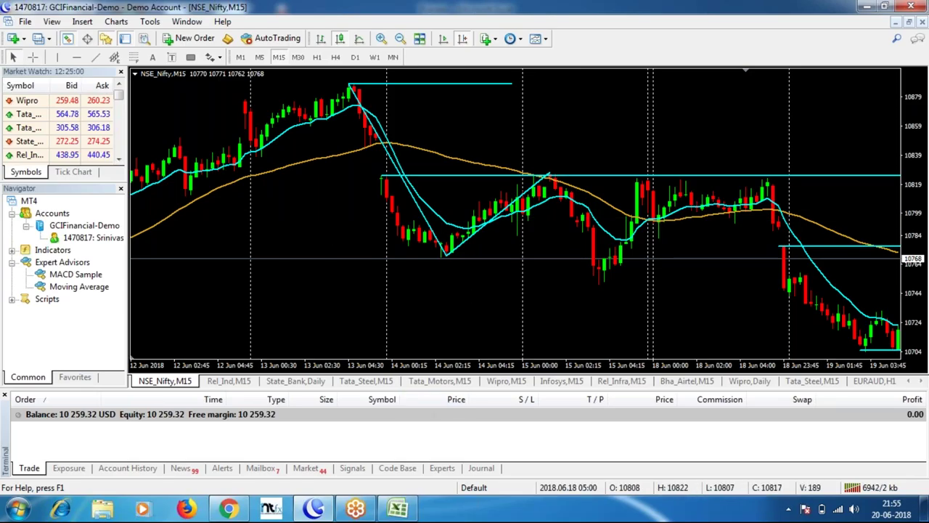
{"action": "scroll", "coordinate": [525, 311], "scroll_direction": "down", "scroll_amount": 4}
{"action": "scroll", "coordinate": [552, 283], "scroll_direction": "up", "scroll_amount": 5}
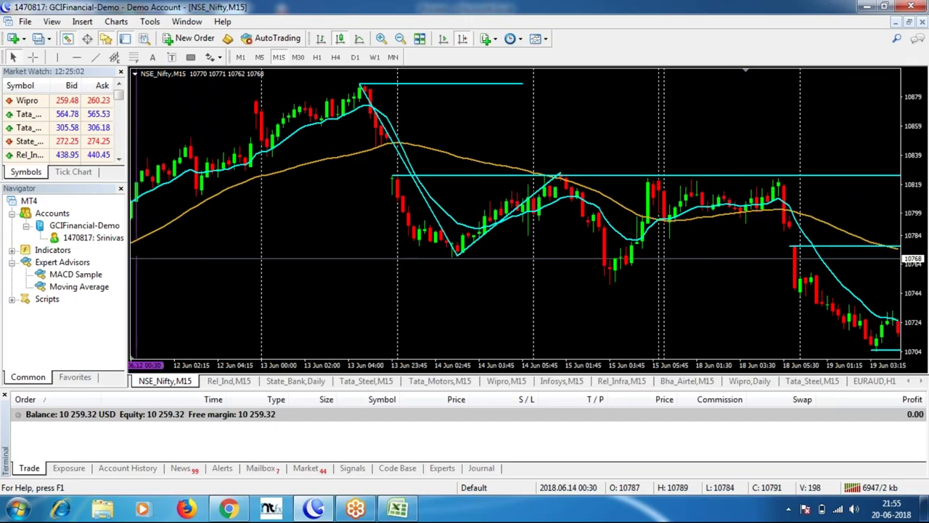
Look back through the Nifty M15 chart from June to late March 2018 for earlier price action around the 12 EMA and 50 SMA
{"action": "scroll", "coordinate": [353, 296], "scroll_direction": "up", "scroll_amount": 8}
{"action": "scroll", "coordinate": [330, 298], "scroll_direction": "up", "scroll_amount": 1}
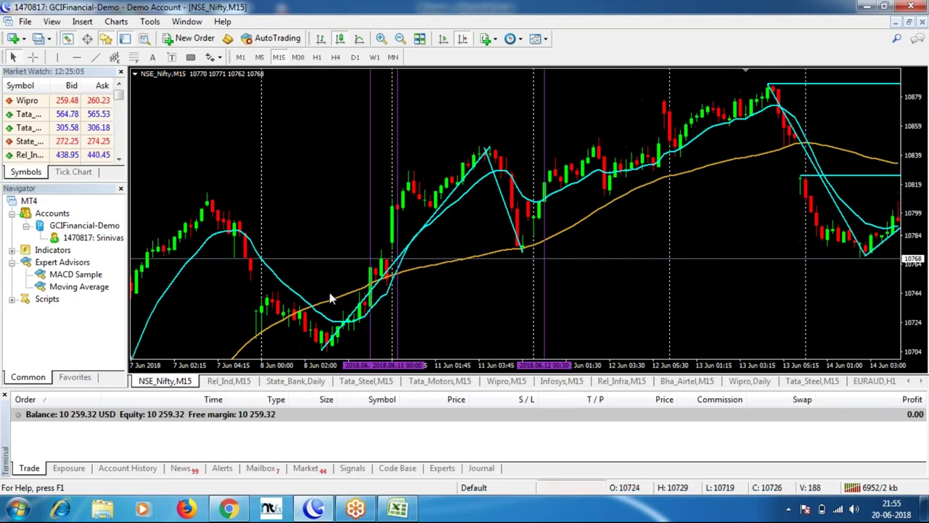
{"action": "scroll", "coordinate": [330, 298], "scroll_direction": "up", "scroll_amount": 10}
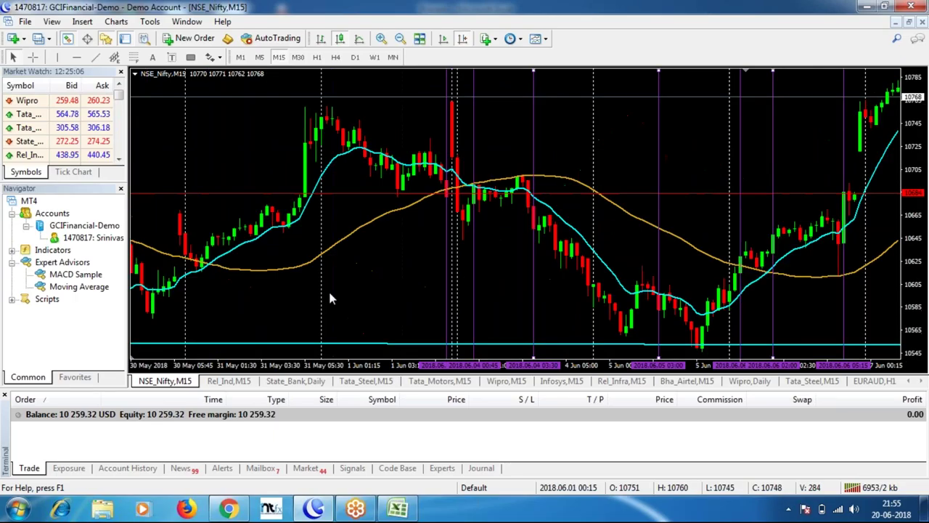
{"action": "scroll", "coordinate": [329, 298], "scroll_direction": "up", "scroll_amount": 4}
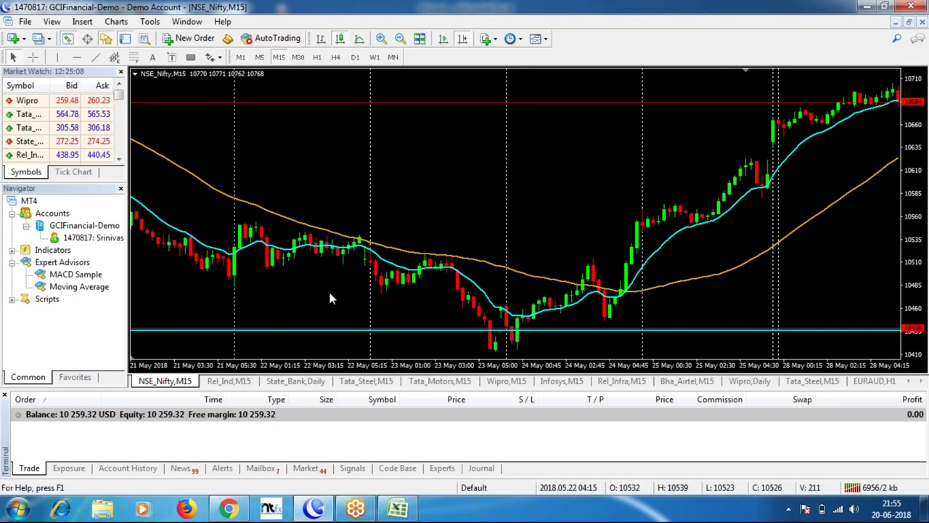
{"action": "scroll", "coordinate": [330, 298], "scroll_direction": "up", "scroll_amount": 5}
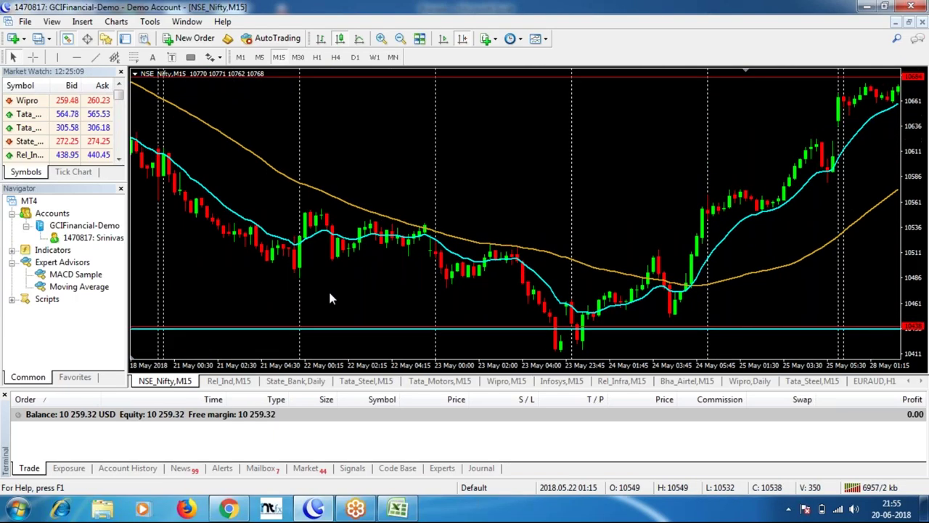
{"action": "scroll", "coordinate": [330, 298], "scroll_direction": "up", "scroll_amount": 4}
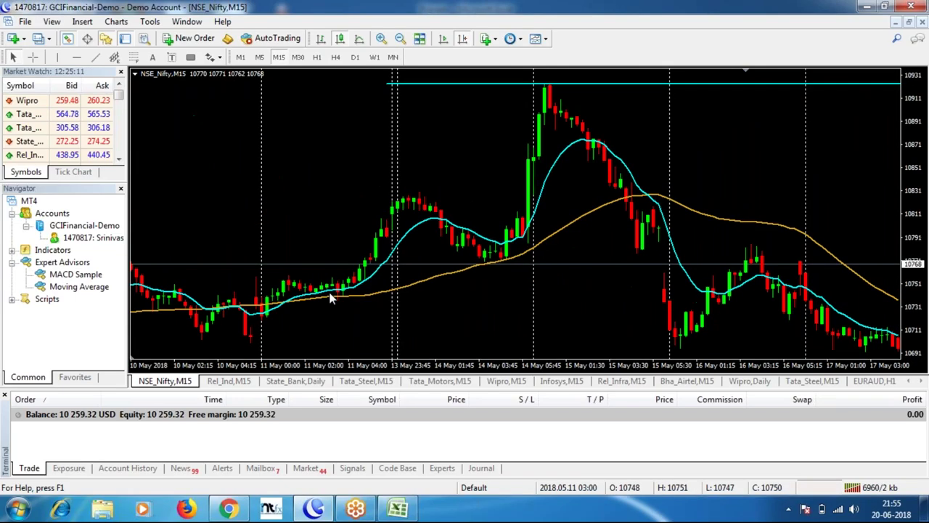
{"action": "scroll", "coordinate": [330, 298], "scroll_direction": "up", "scroll_amount": 4}
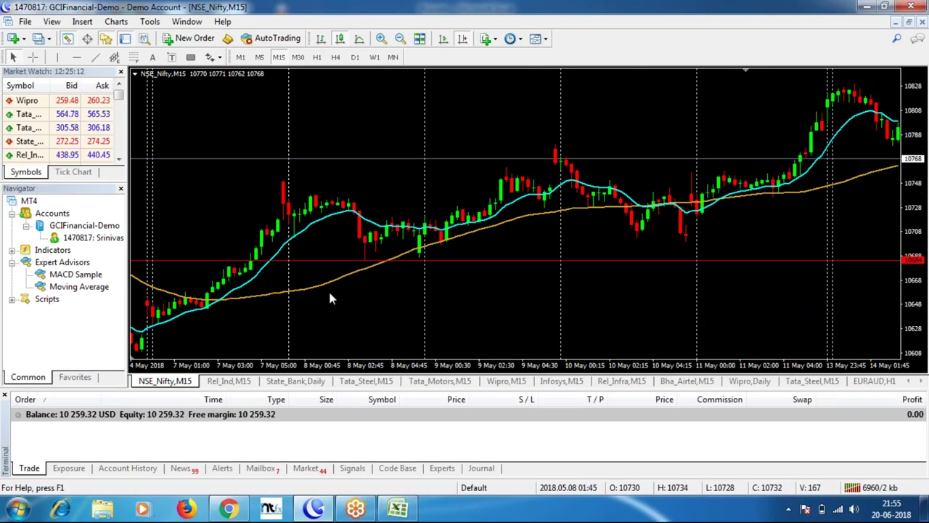
{"action": "scroll", "coordinate": [330, 298], "scroll_direction": "up", "scroll_amount": 5}
{"action": "scroll", "coordinate": [330, 297], "scroll_direction": "up", "scroll_amount": 5}
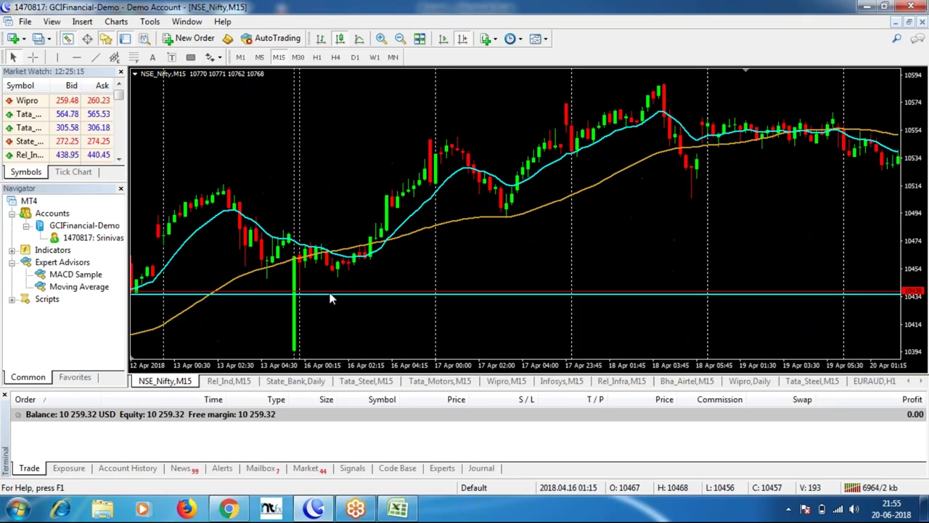
{"action": "scroll", "coordinate": [330, 298], "scroll_direction": "up", "scroll_amount": 5}
{"action": "scroll", "coordinate": [329, 295], "scroll_direction": "up", "scroll_amount": 5}
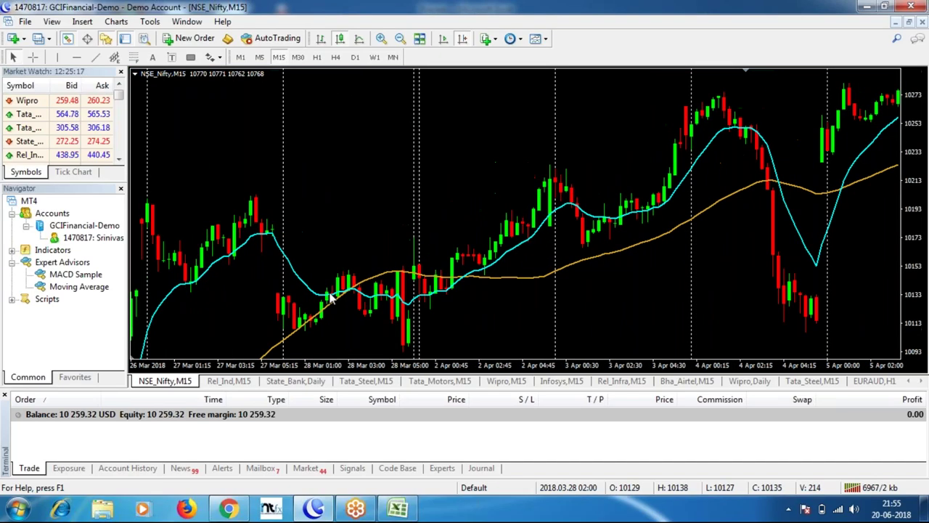
{"action": "scroll", "coordinate": [366, 262], "scroll_direction": "up", "scroll_amount": 5}
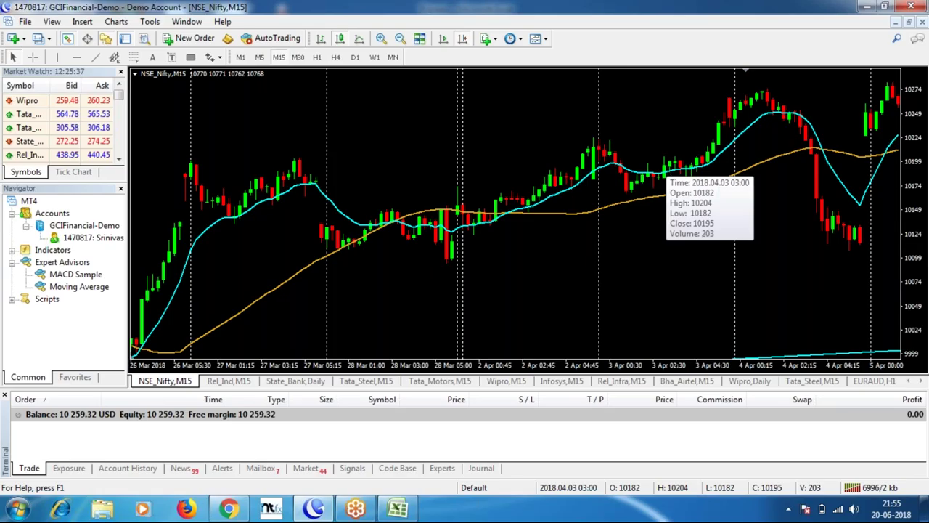
Measure the rise from the 3 April 03:00 candle up to the candles near that day's end
{"action": "middle_click", "coordinate": [666, 166]}
{"action": "mouse_move", "coordinate": [667, 164]}
{"action": "left_mouse_down"}
{"action": "mouse_move", "coordinate": [631, 196]}
{"action": "mouse_move", "coordinate": [695, 131]}
{"action": "mouse_move", "coordinate": [716, 125]}
{"action": "left_mouse_up"}
{"action": "left_click_drag", "start_coordinate": [770, 254], "coordinate": [520, 246]}
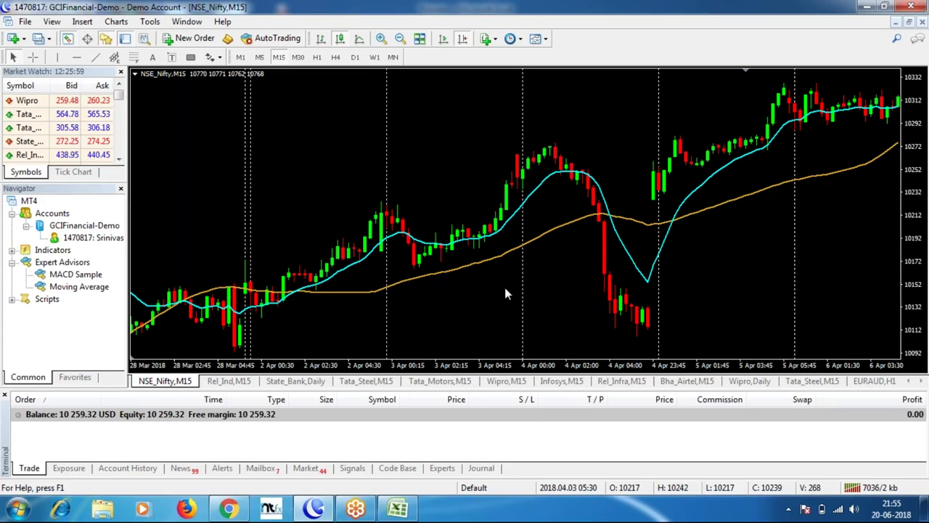
In the Excel trade log, label the table with Nifty in A5 and M15 in B5
{"action": "left_click", "coordinate": [398, 510]}
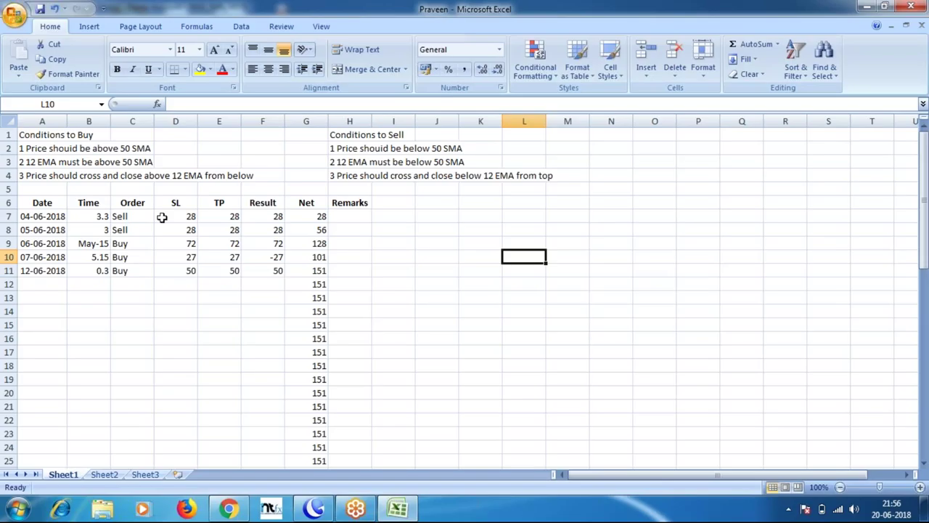
{"action": "left_click", "coordinate": [45, 189]}
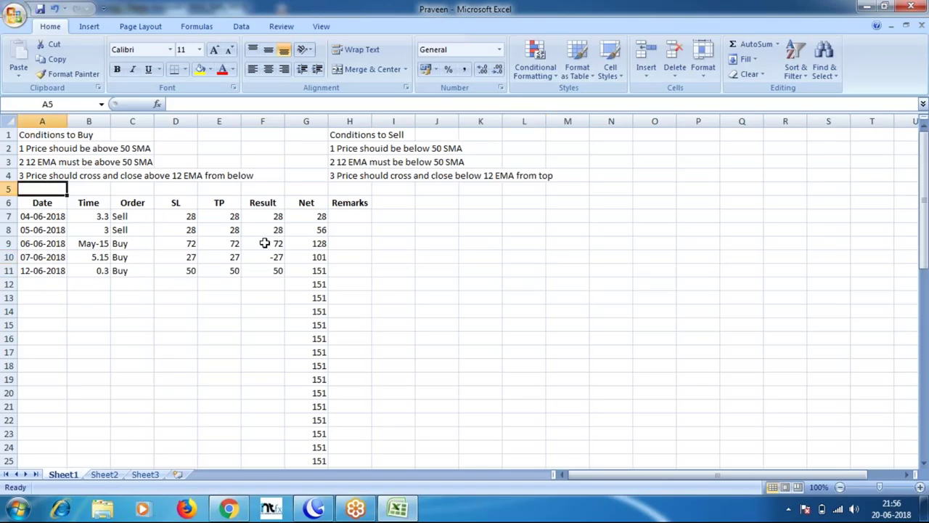
{"action": "type", "text": "Nifty"}
{"action": "key", "text": "Tab"}
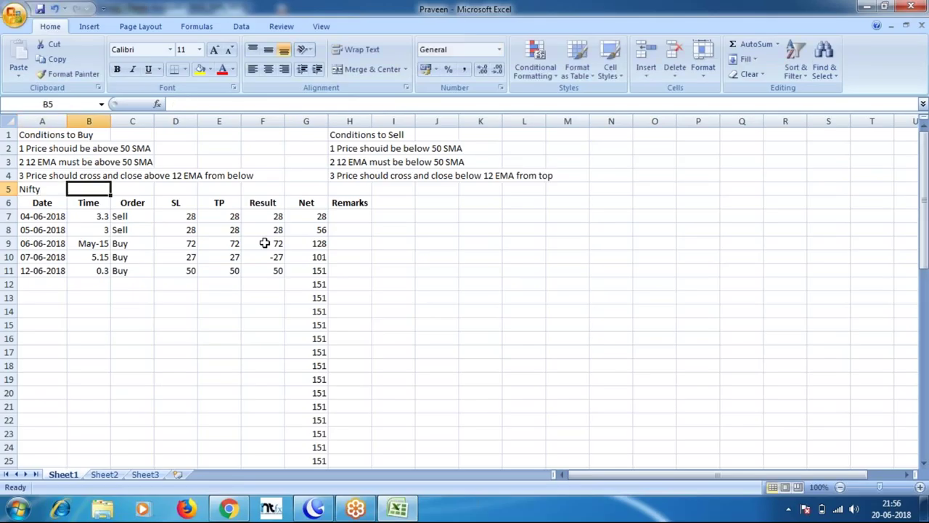
{"action": "type", "text": "M15"}
{"action": "key", "text": "Tab"}
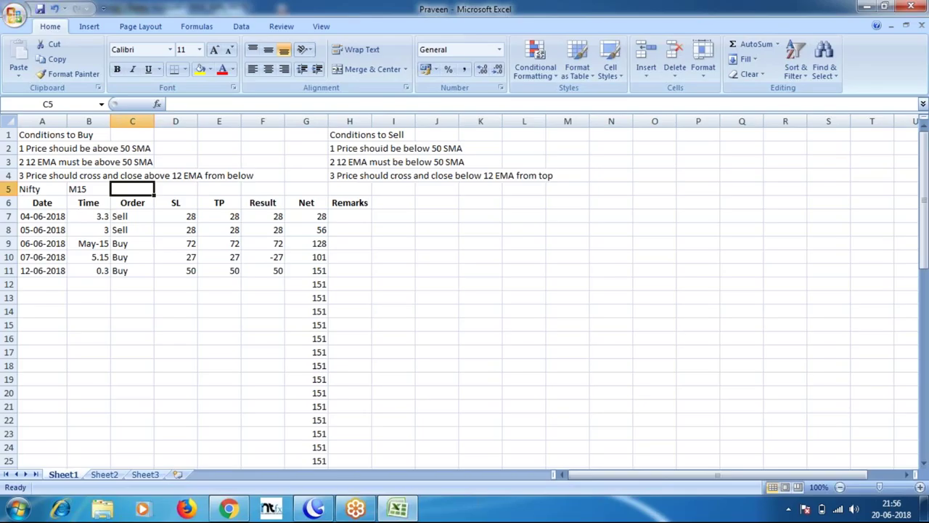
Make row 5 with the Nifty and M15 labels and row 1 with the buy and sell condition headings bold
{"action": "left_click", "coordinate": [10, 189]}
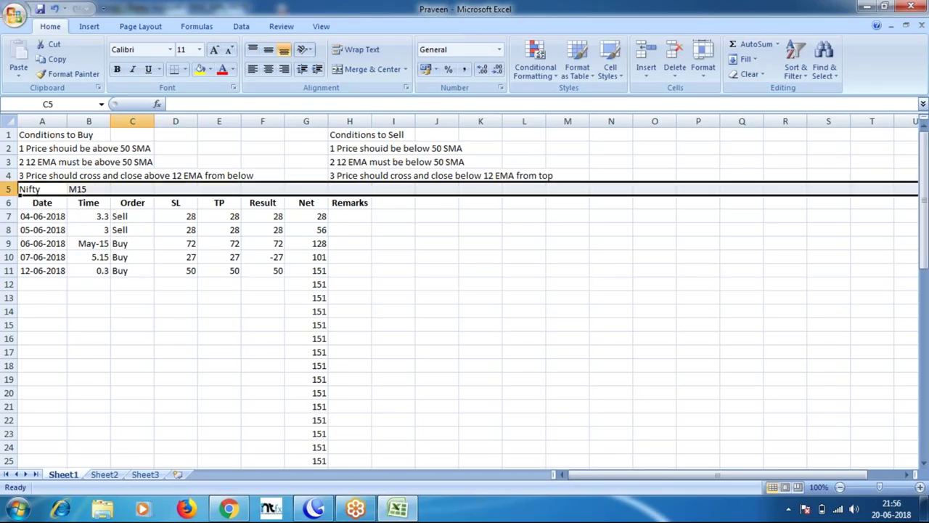
{"action": "left_click", "coordinate": [118, 70]}
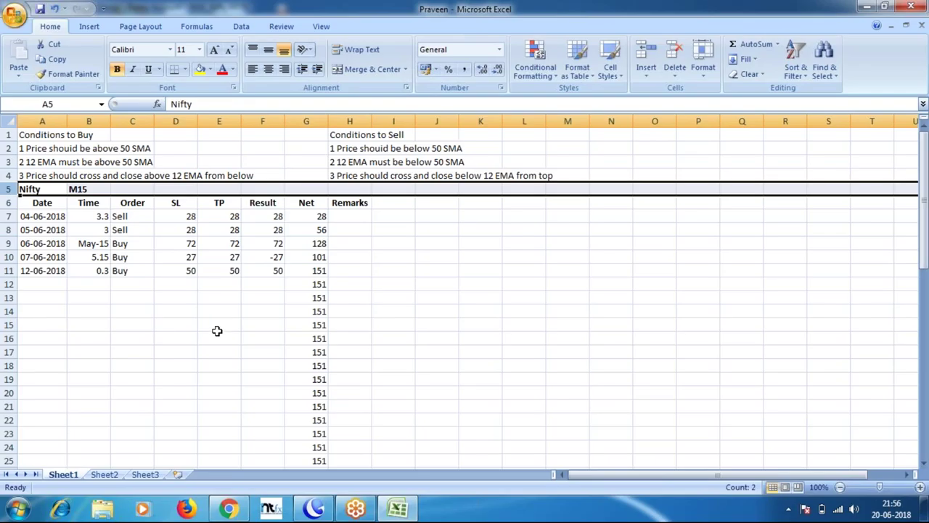
{"action": "left_click", "coordinate": [217, 336]}
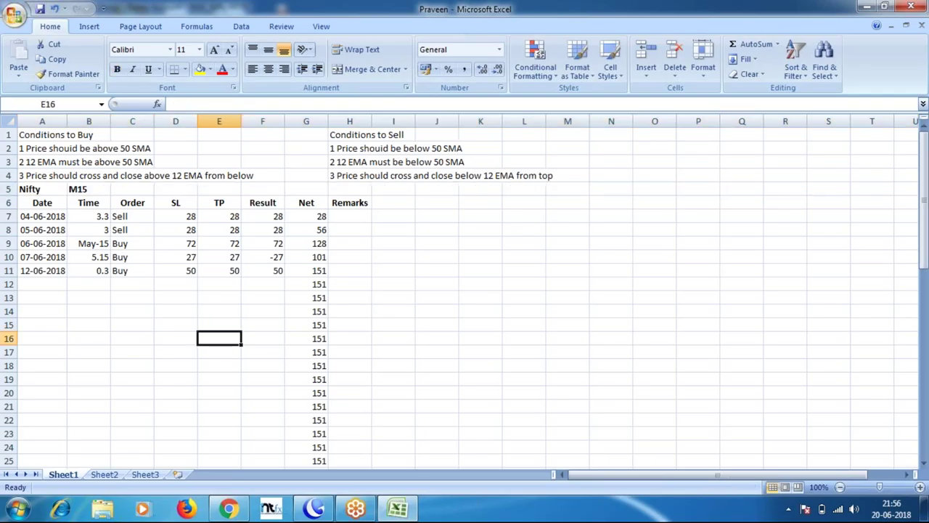
{"action": "left_click", "coordinate": [9, 136]}
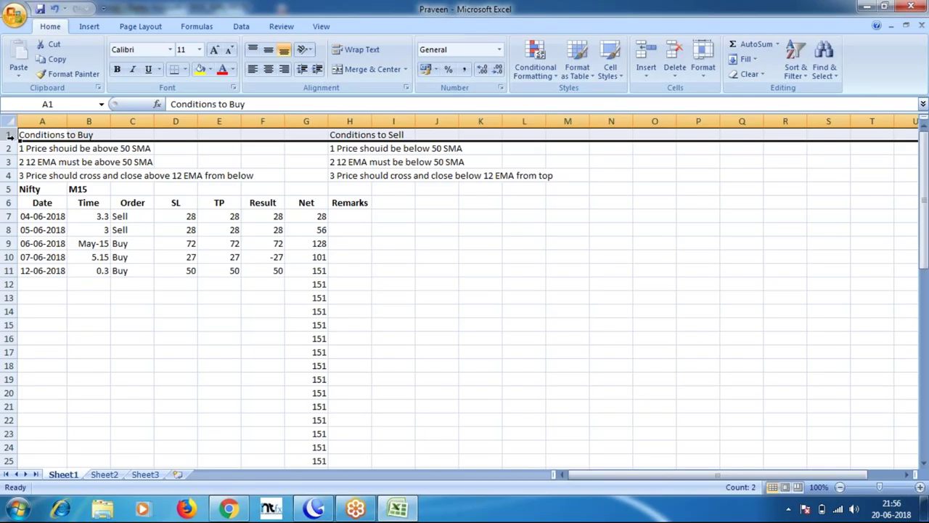
{"action": "left_click", "coordinate": [117, 70]}
{"action": "left_click", "coordinate": [185, 336]}
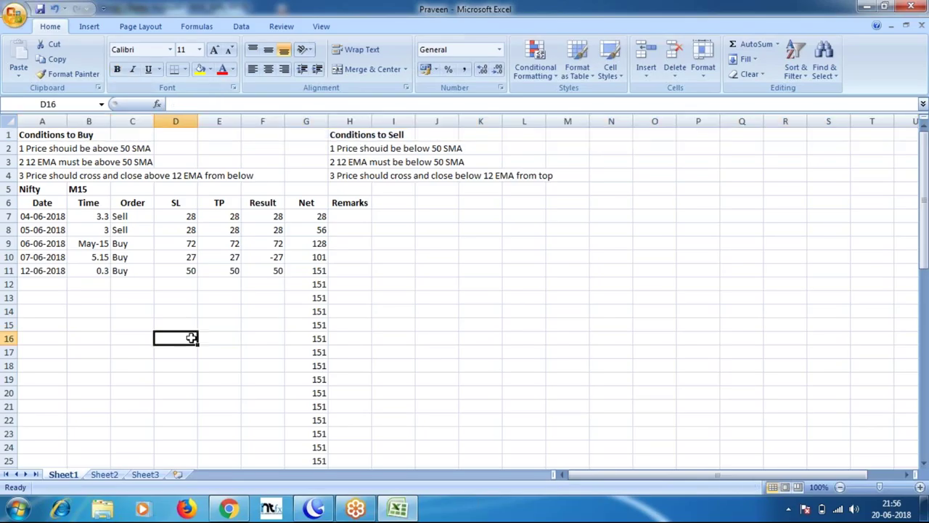
Switch to MetaTrader 4 and show all symbols in the Market Watch
{"action": "left_click", "coordinate": [317, 511]}
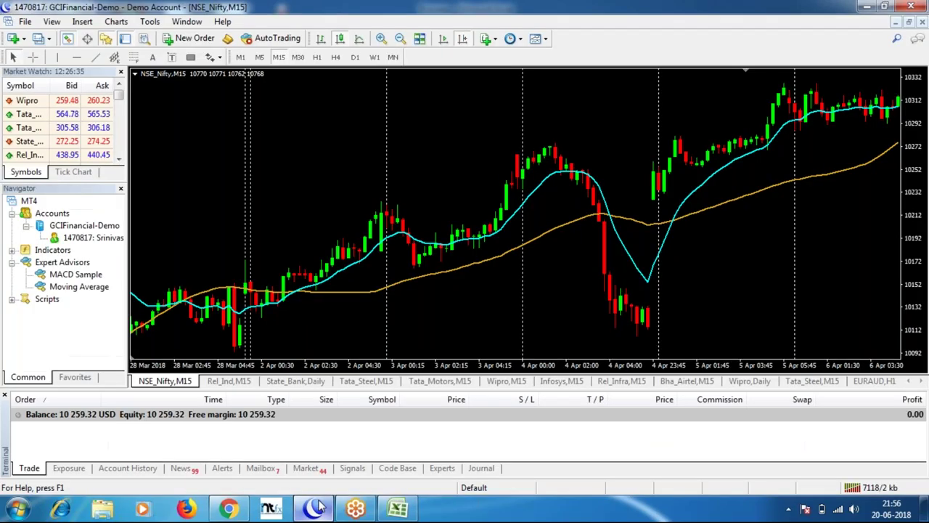
{"action": "right_click", "coordinate": [64, 115]}
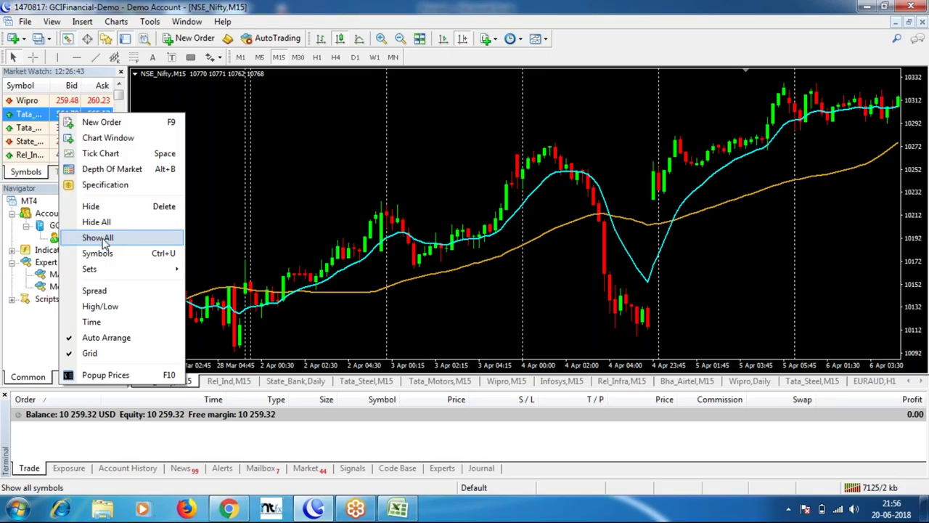
{"action": "left_click", "coordinate": [102, 240]}
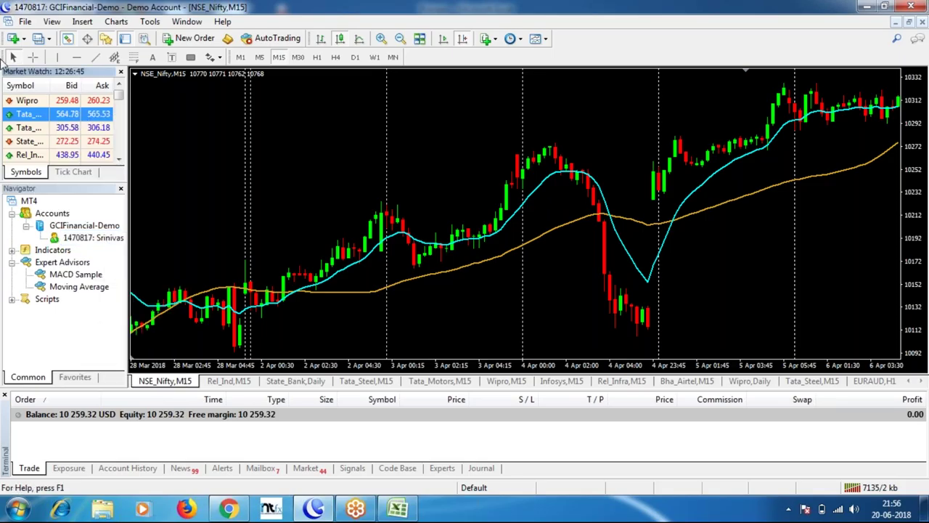
Open a new NSE_Nifty chart from the Indexes group and close it again
{"action": "left_click", "coordinate": [23, 43]}
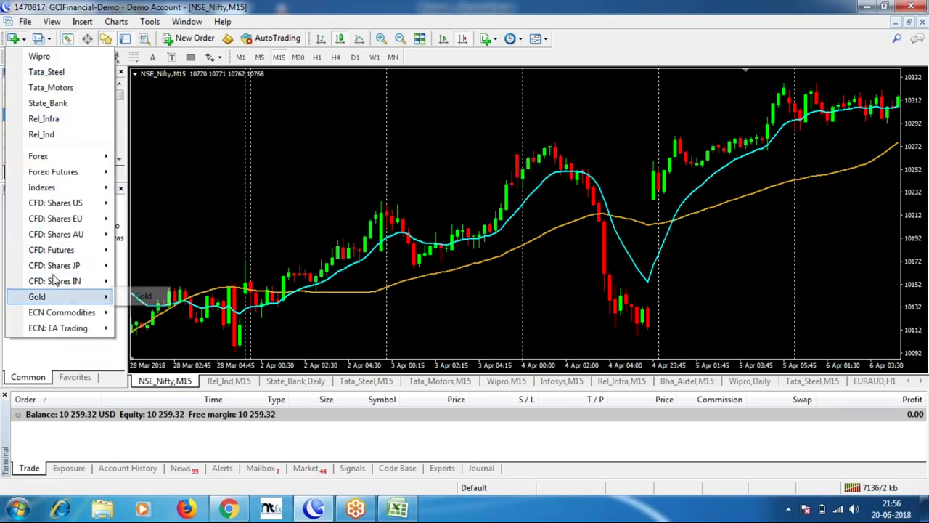
{"action": "mouse_move", "coordinate": [42, 191]}
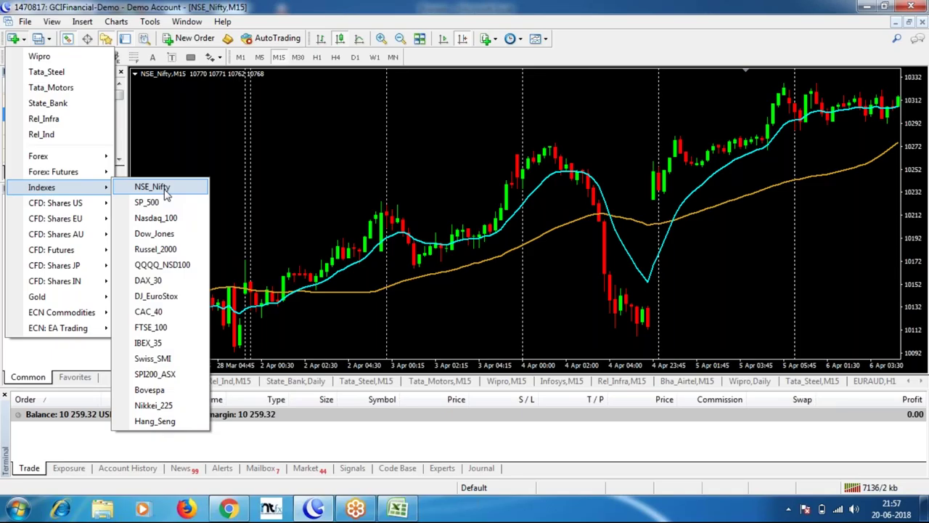
{"action": "left_click", "coordinate": [152, 187]}
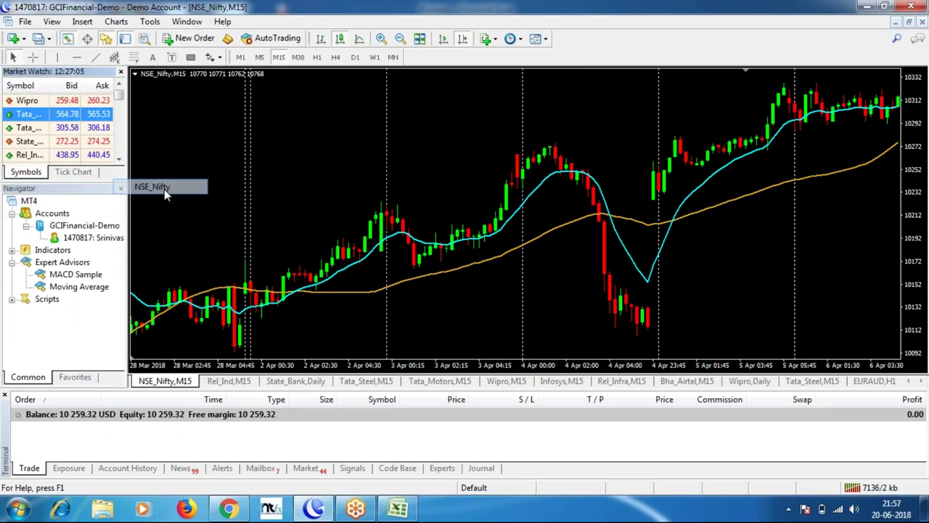
{"action": "left_click", "coordinate": [912, 382]}
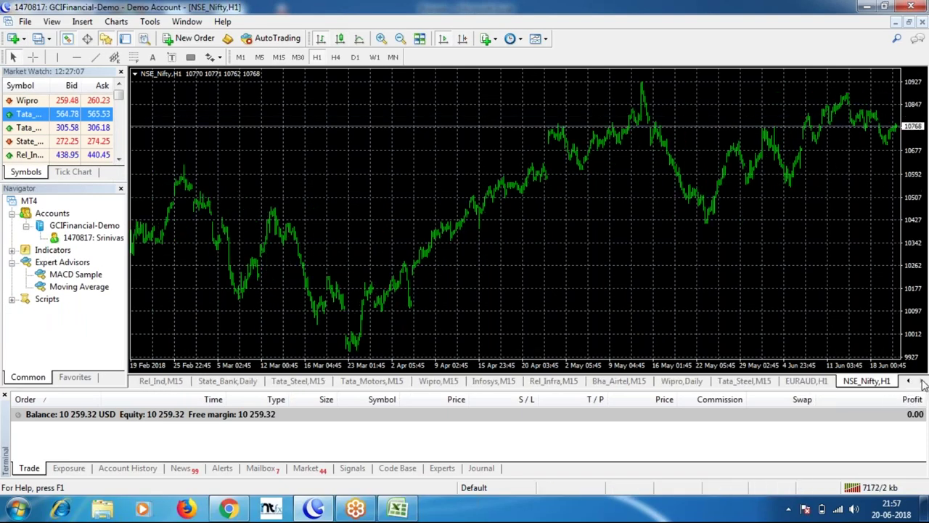
{"action": "right_click", "coordinate": [870, 382]}
{"action": "left_click", "coordinate": [846, 390]}
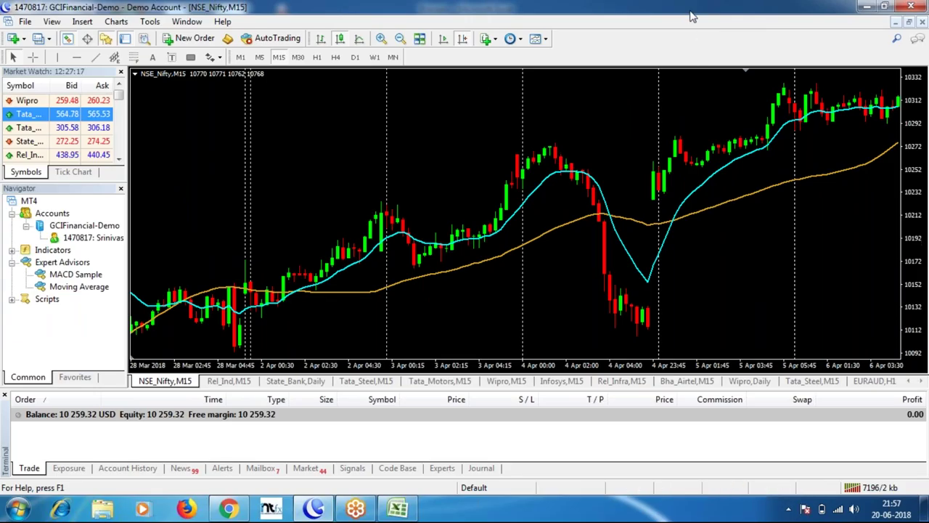
Switch to Excel and review the trade log with its buy and sell conditions
{"action": "left_click", "coordinate": [398, 507]}
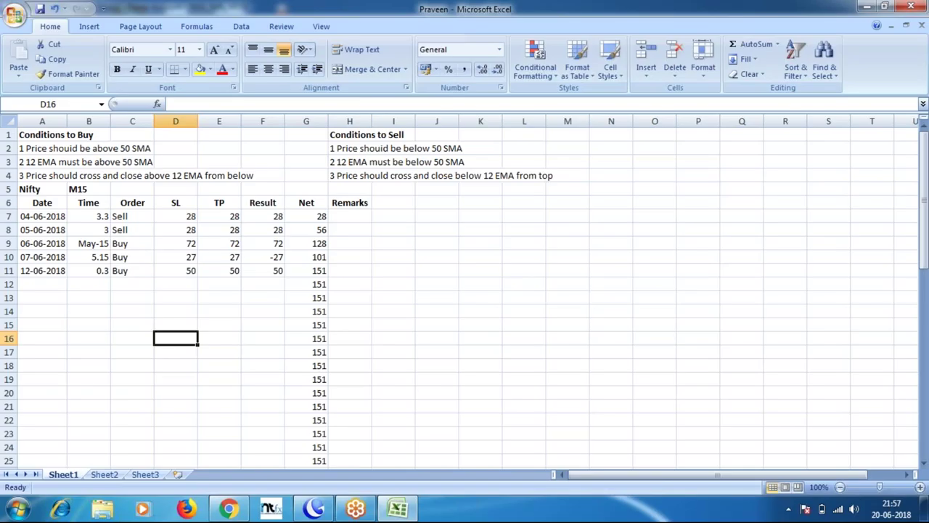
{"action": "left_click", "coordinate": [510, 352]}
{"action": "left_click", "coordinate": [763, 20]}
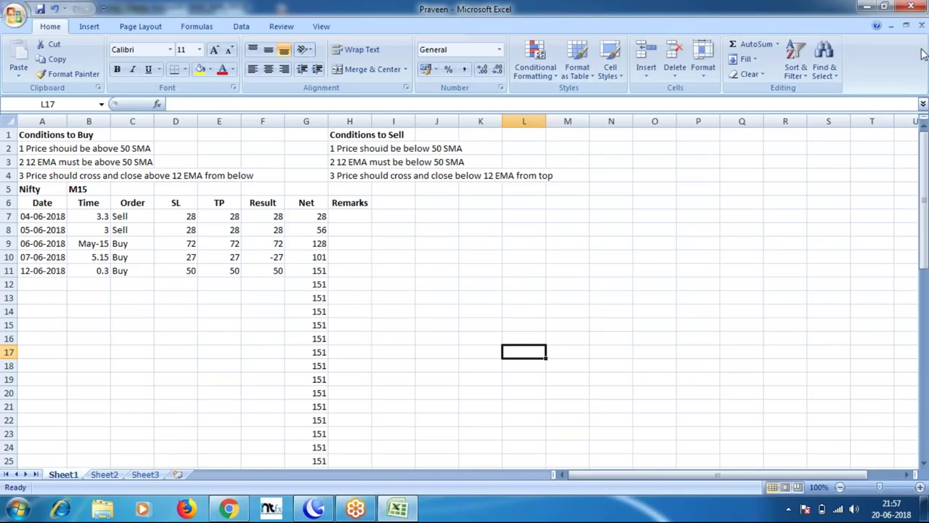